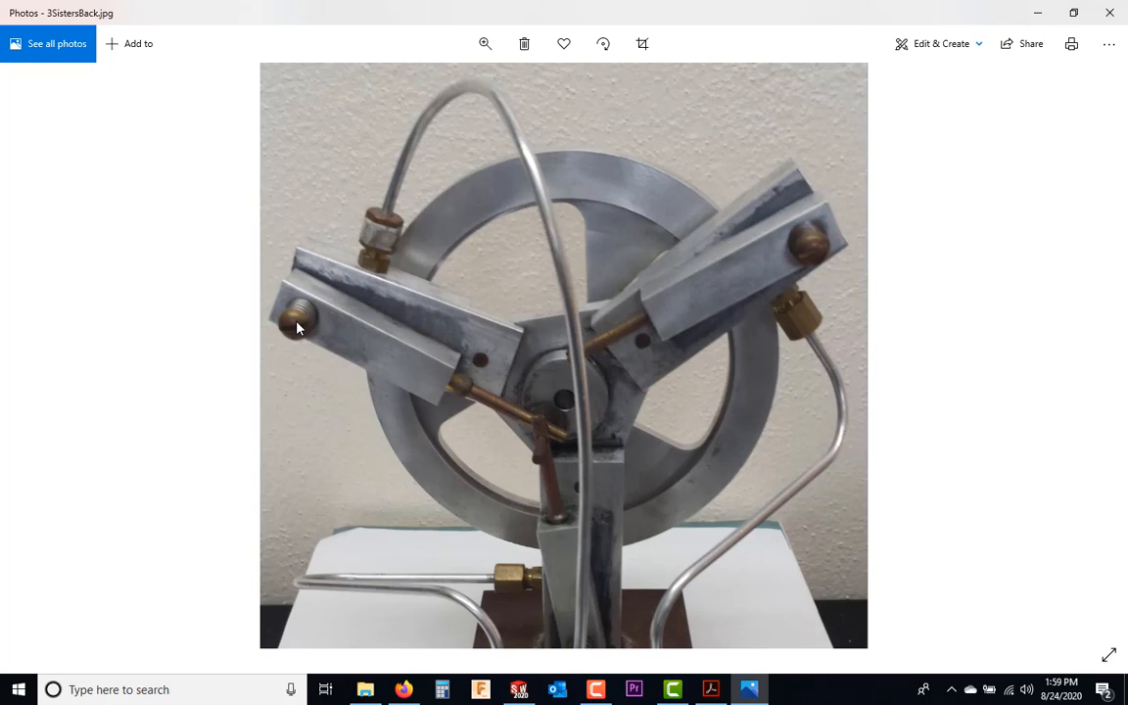
Switch to SOLIDWORKS and create a new assembly document
click(519, 689)
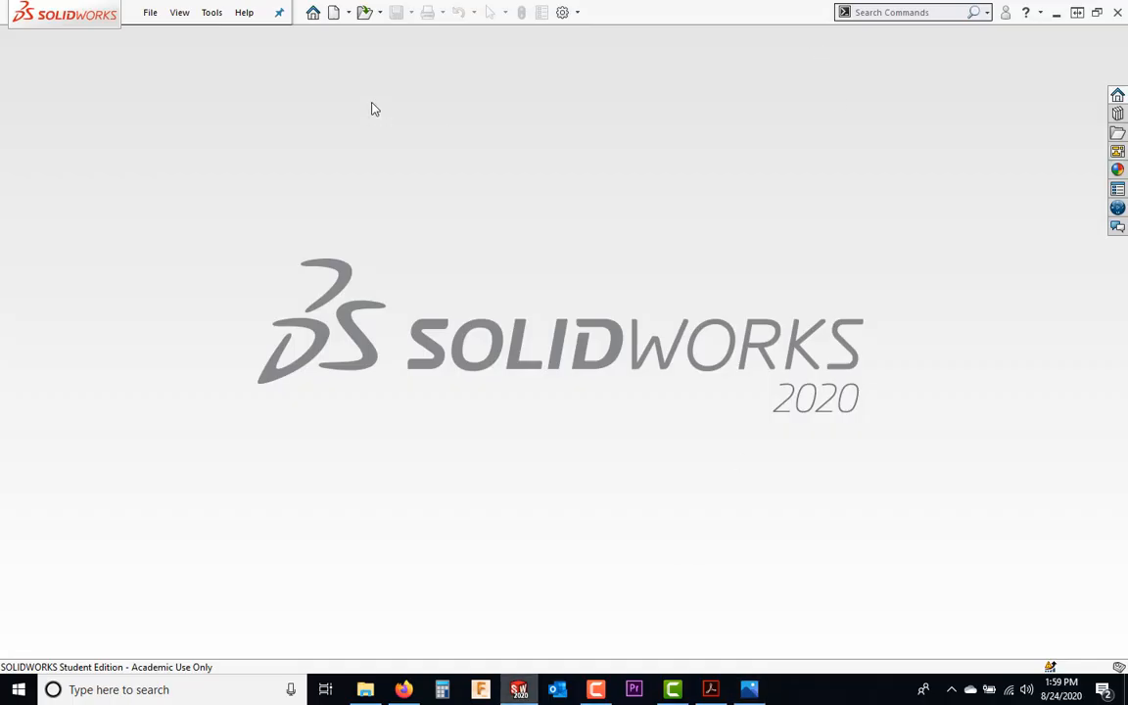
click(150, 13)
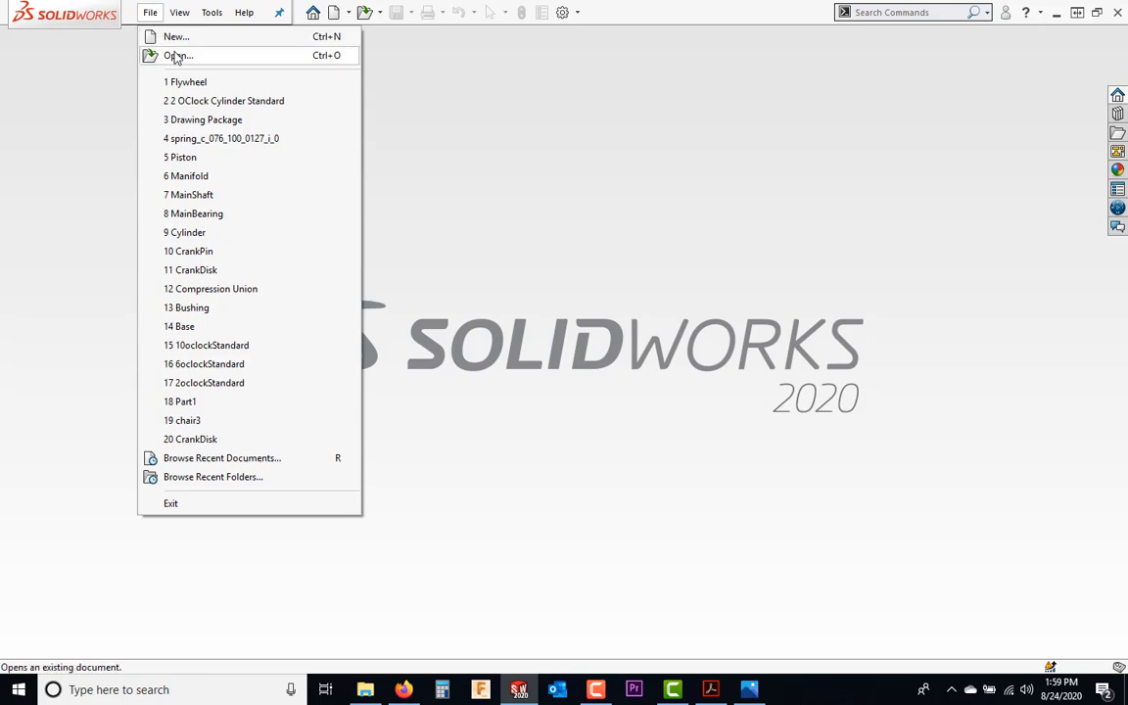
click(175, 38)
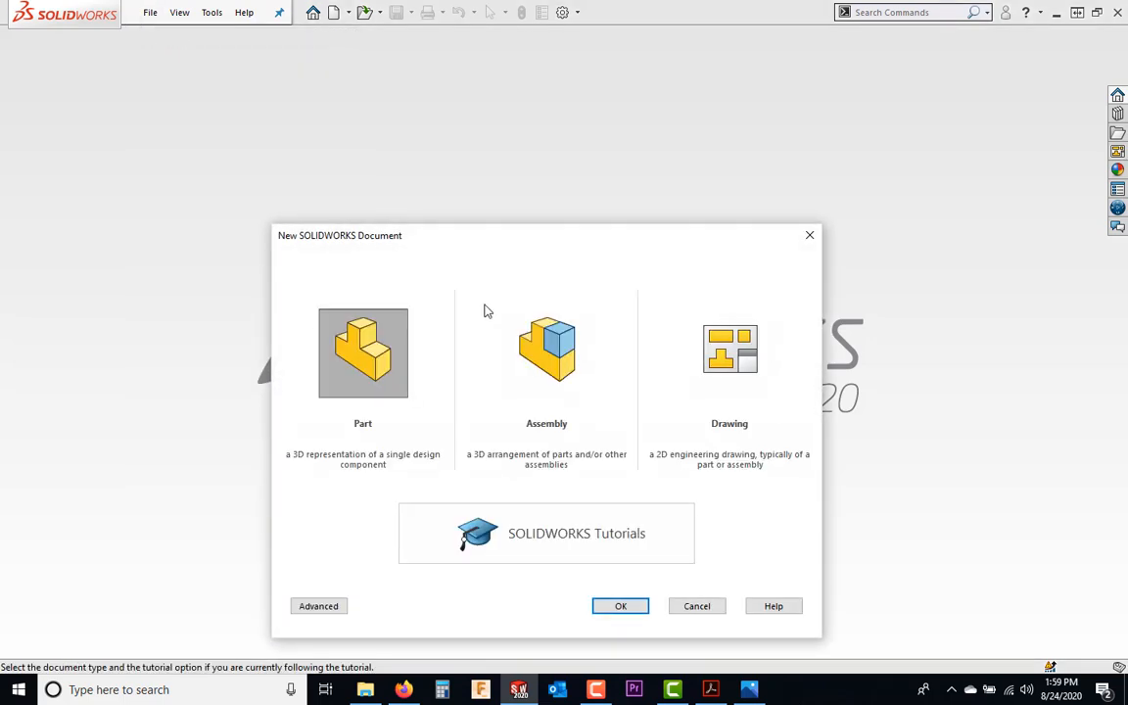
click(546, 364)
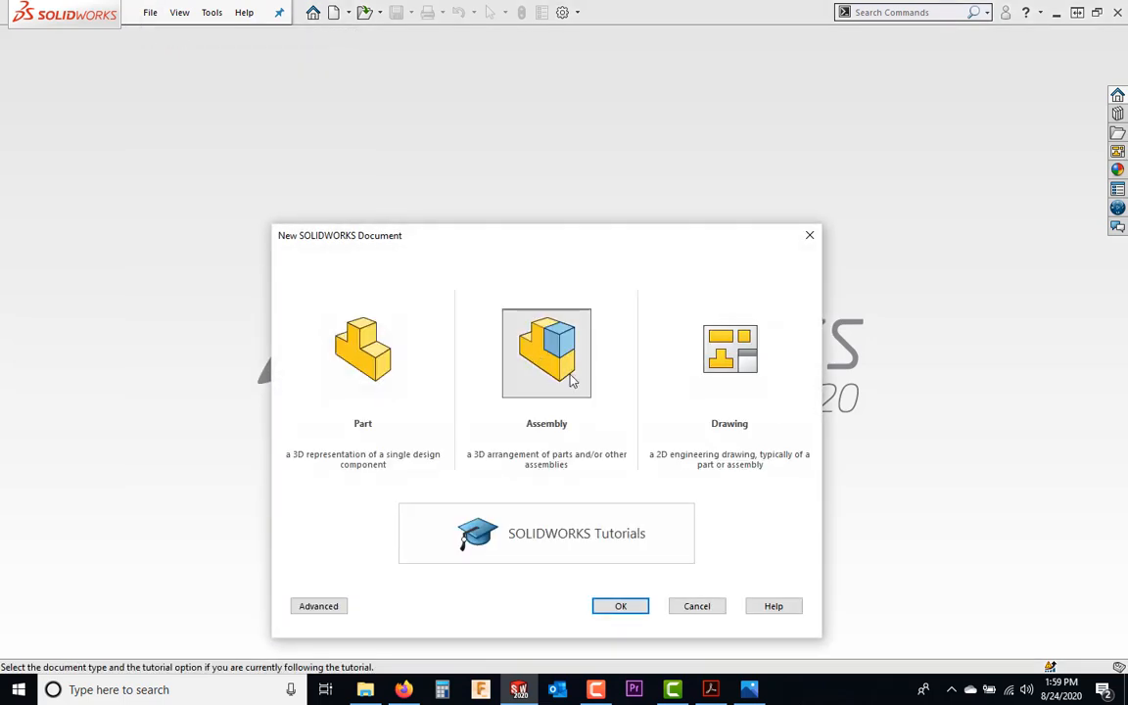
click(608, 609)
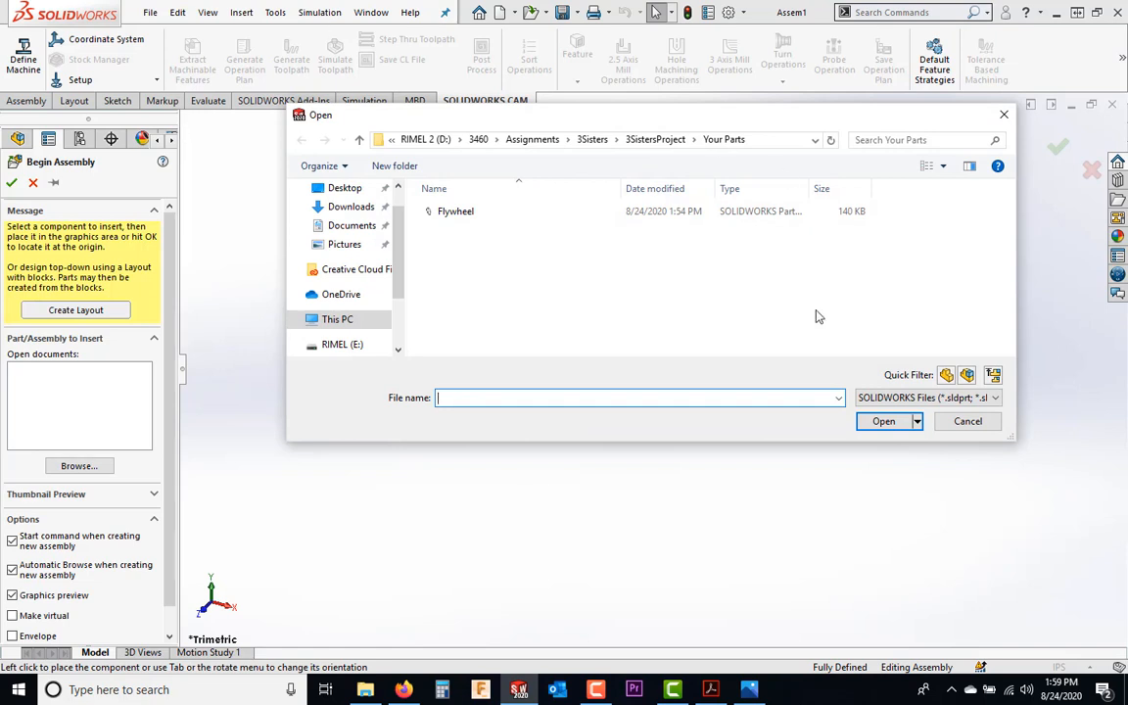
Insert the Cylinder part from the Provided Parts folder as the first component, fixed at the assembly origin
key(Escape)
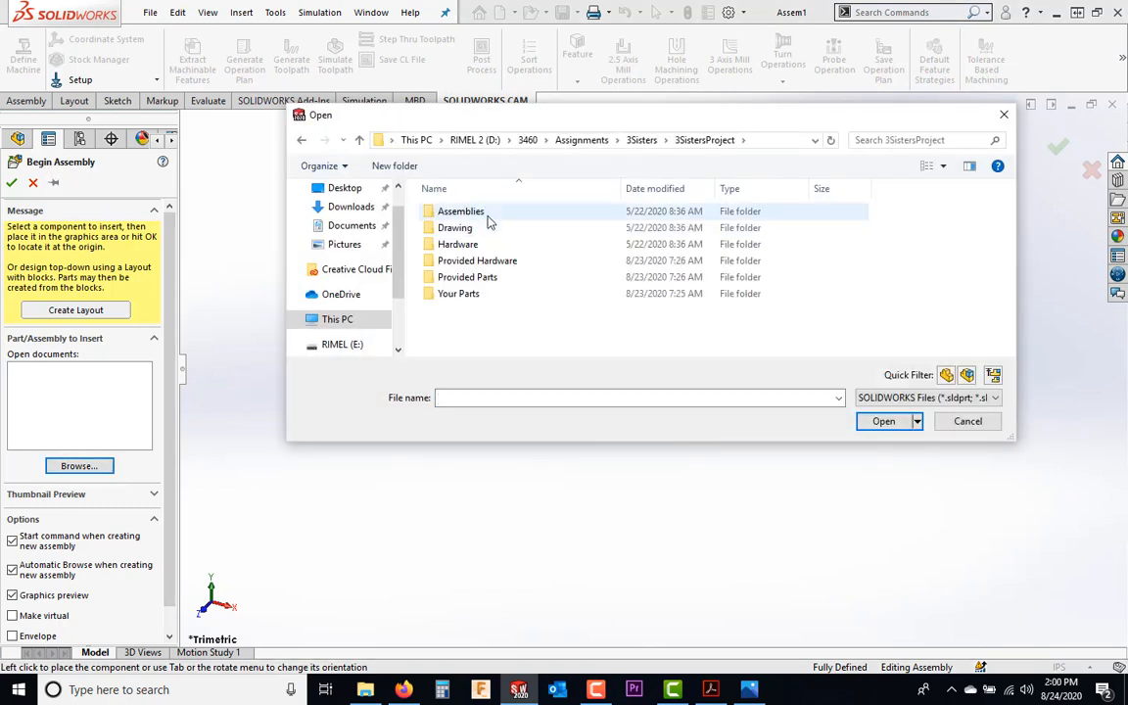
double_click(479, 279)
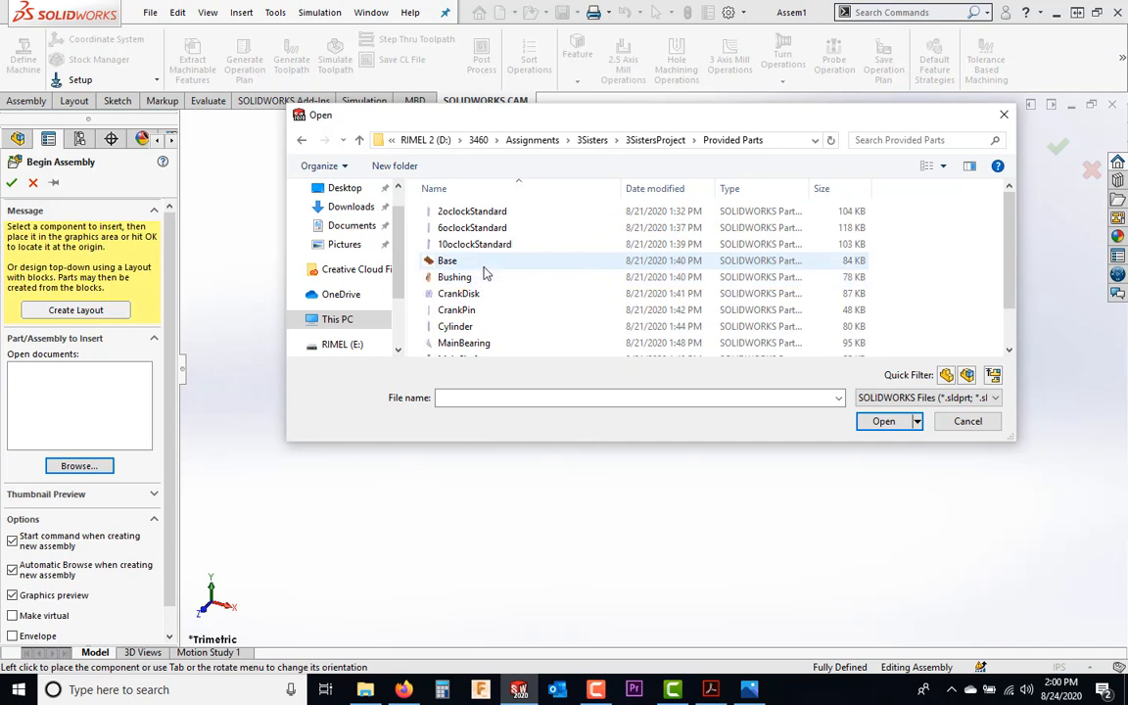
scroll(482, 274, down, 1)
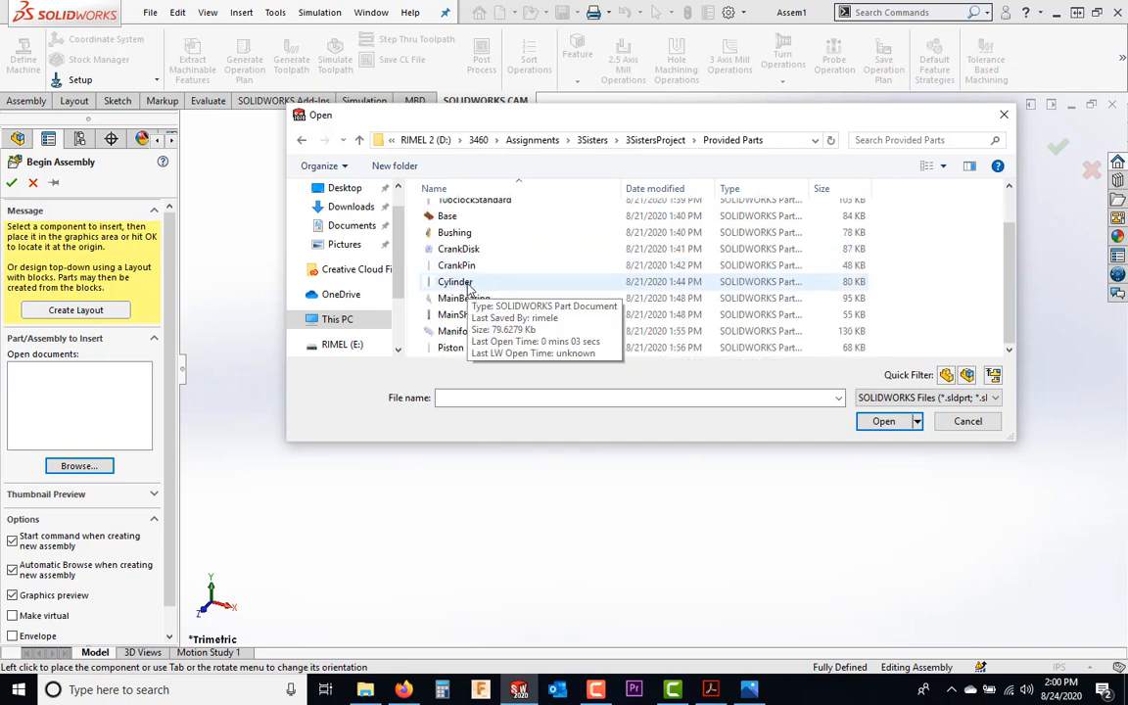
double_click(457, 282)
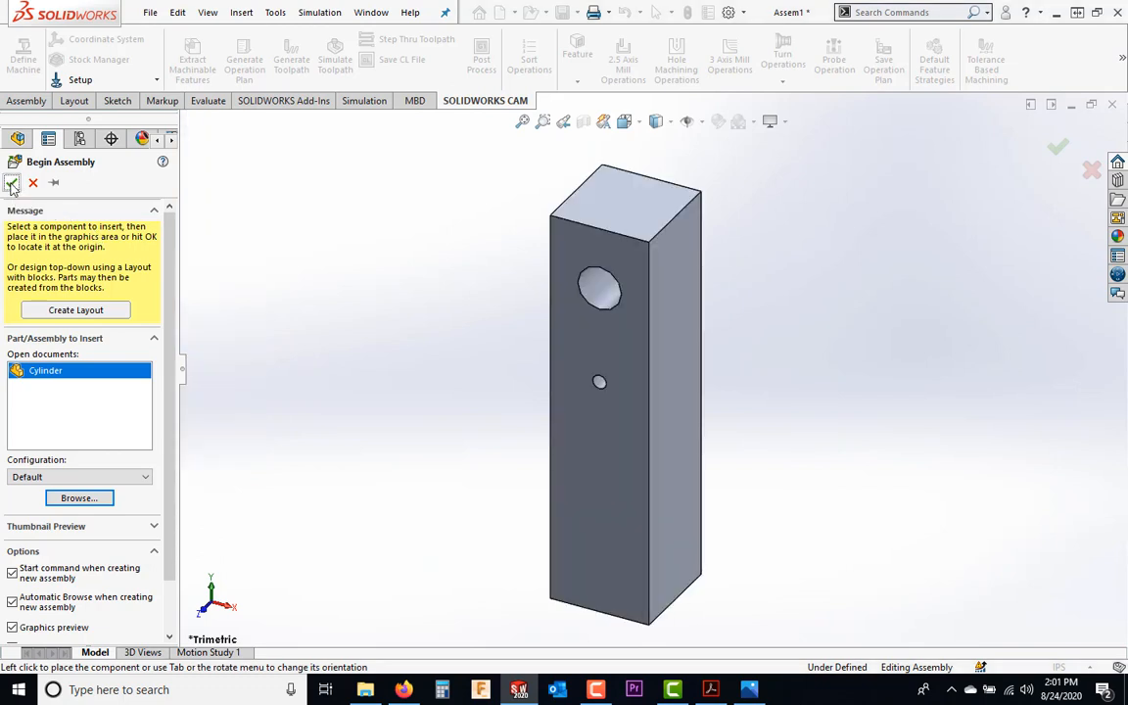
click(12, 185)
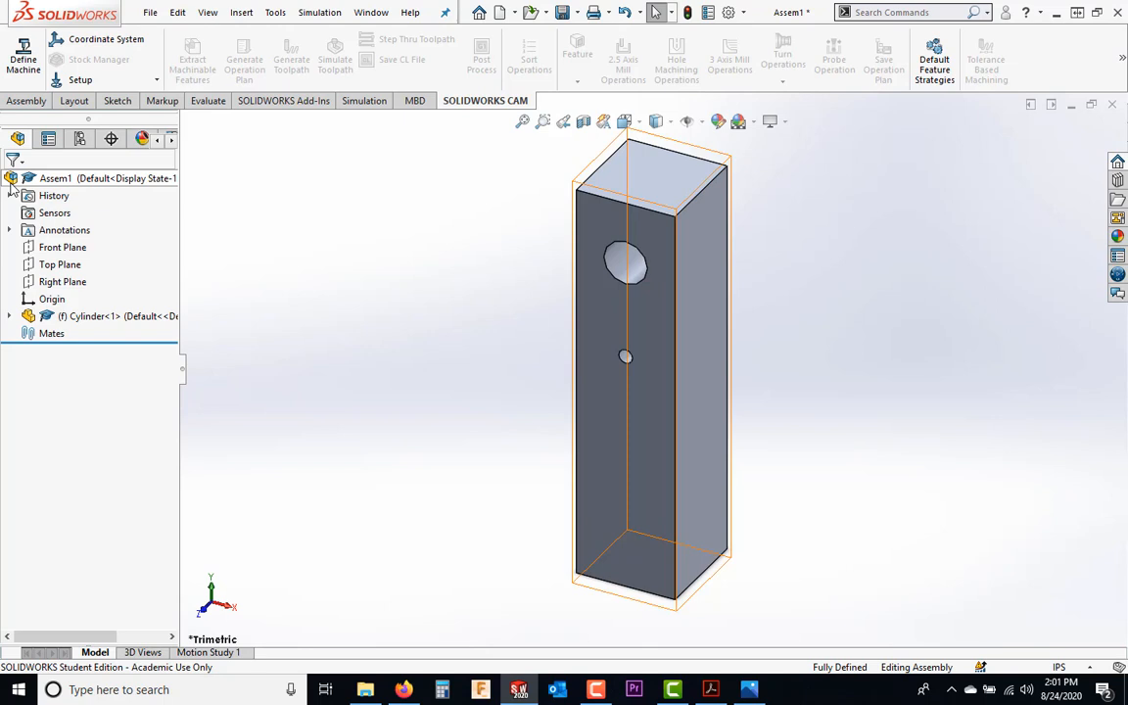
Examine the cylinder's holes from both sides and check its orientation against the 3SistersBack.jpg reference photo
scroll(652, 324, up, 4)
middle_drag(641, 309, 697, 303)
scroll(668, 346, down, 5)
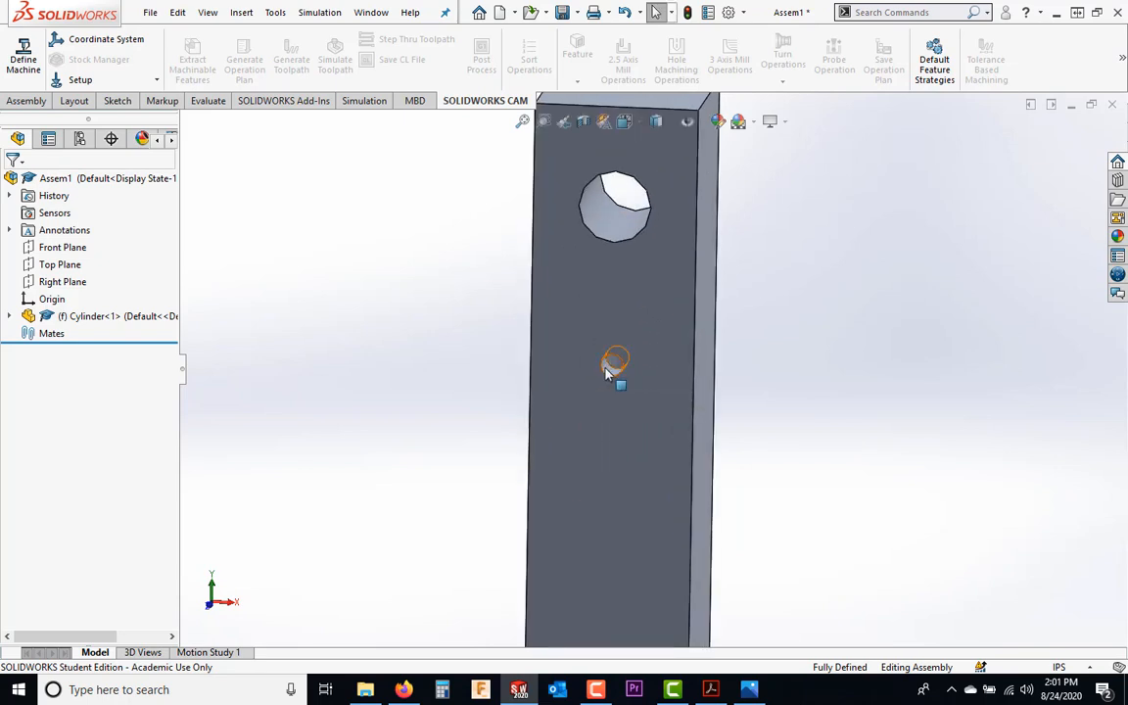
click(670, 365)
middle_drag(670, 365, 792, 360)
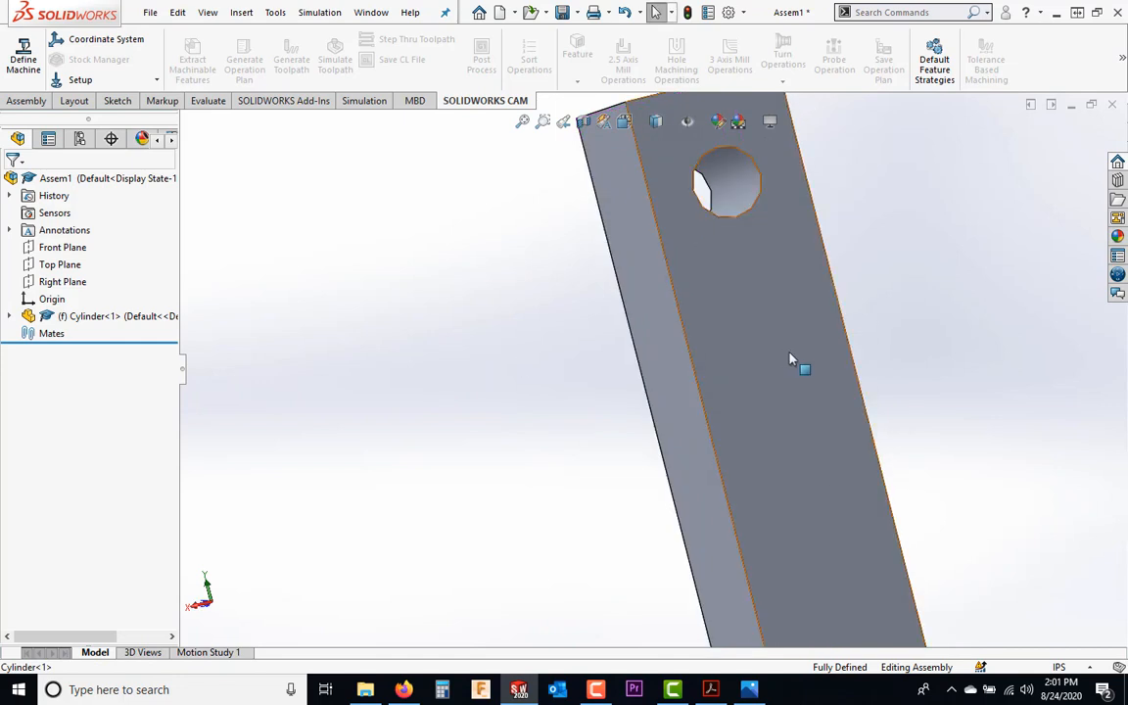
middle_drag(738, 396, 745, 369)
scroll(807, 365, up, 3)
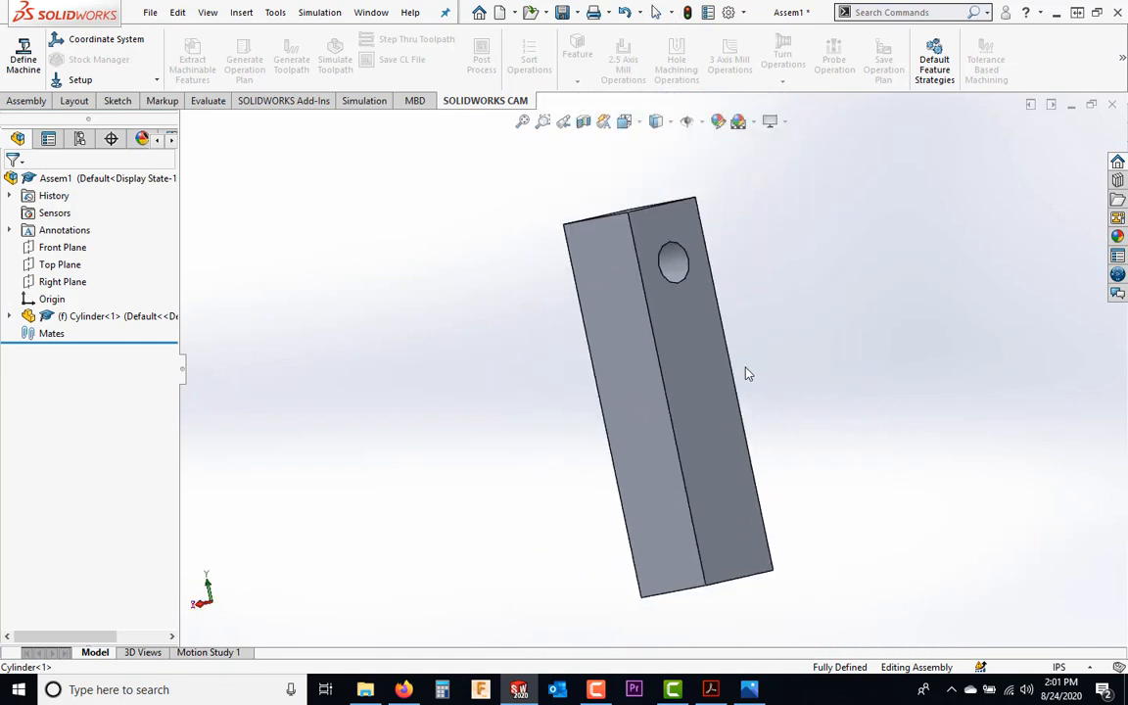
click(749, 689)
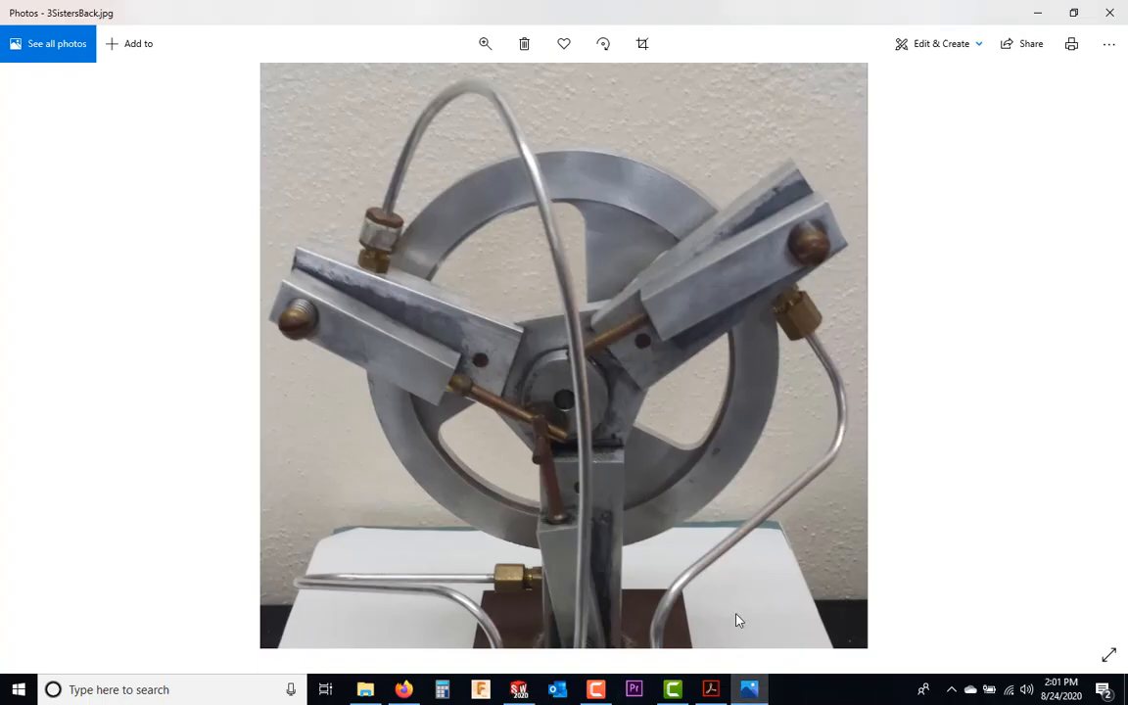
key(alt+Tab)
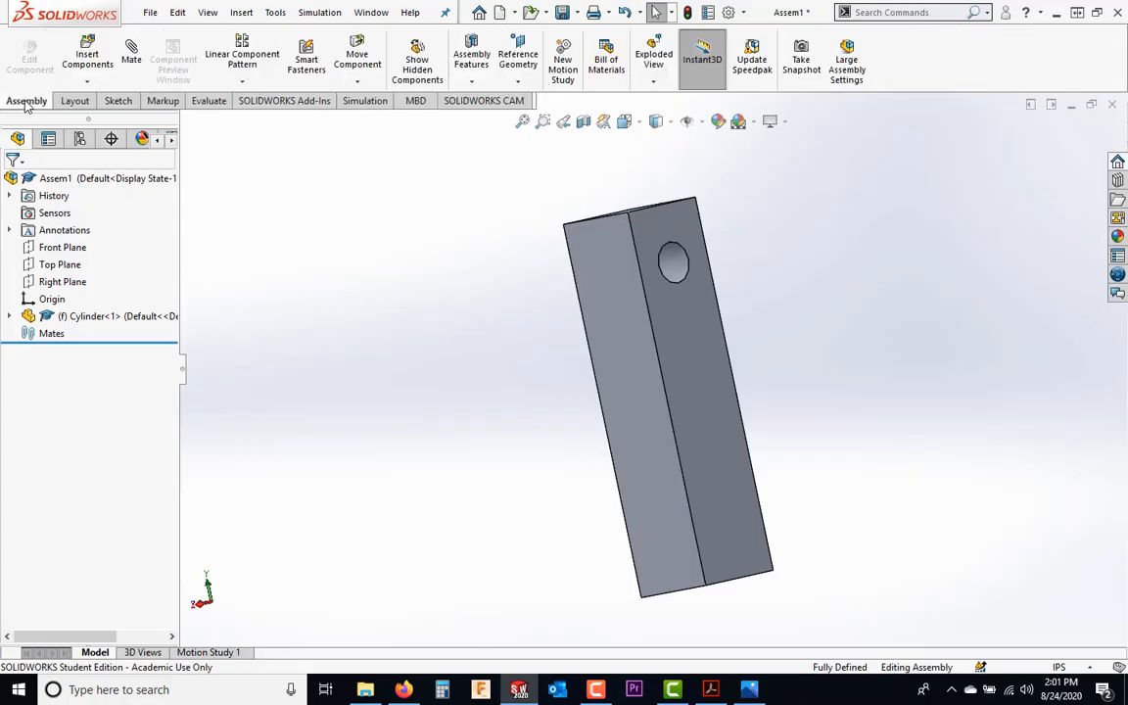
Insert the Piston part from the Provided Parts folder and place it beside the cylinder
click(92, 62)
click(81, 453)
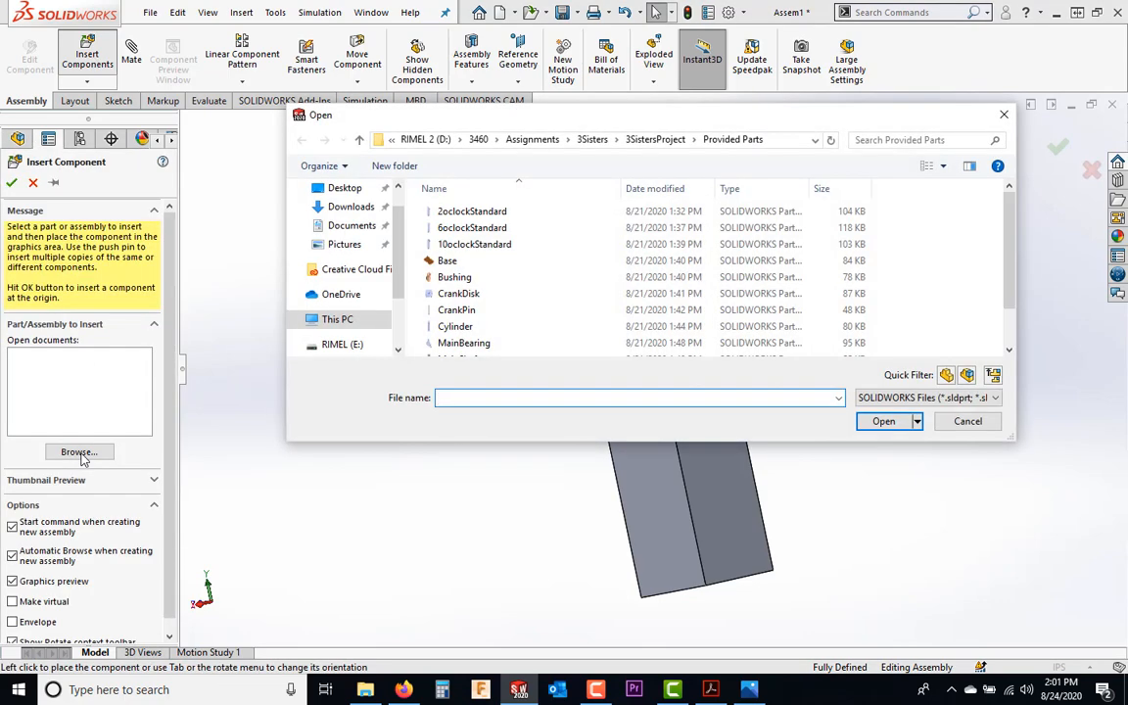
scroll(461, 351, down, 1)
click(452, 348)
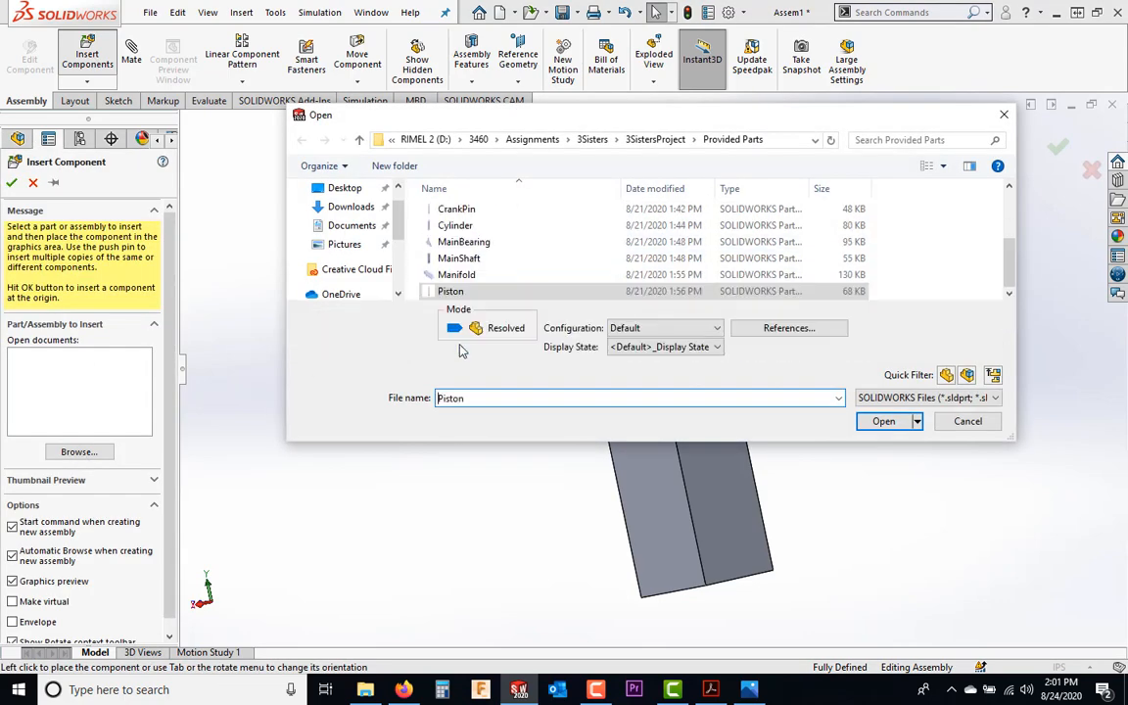
click(884, 421)
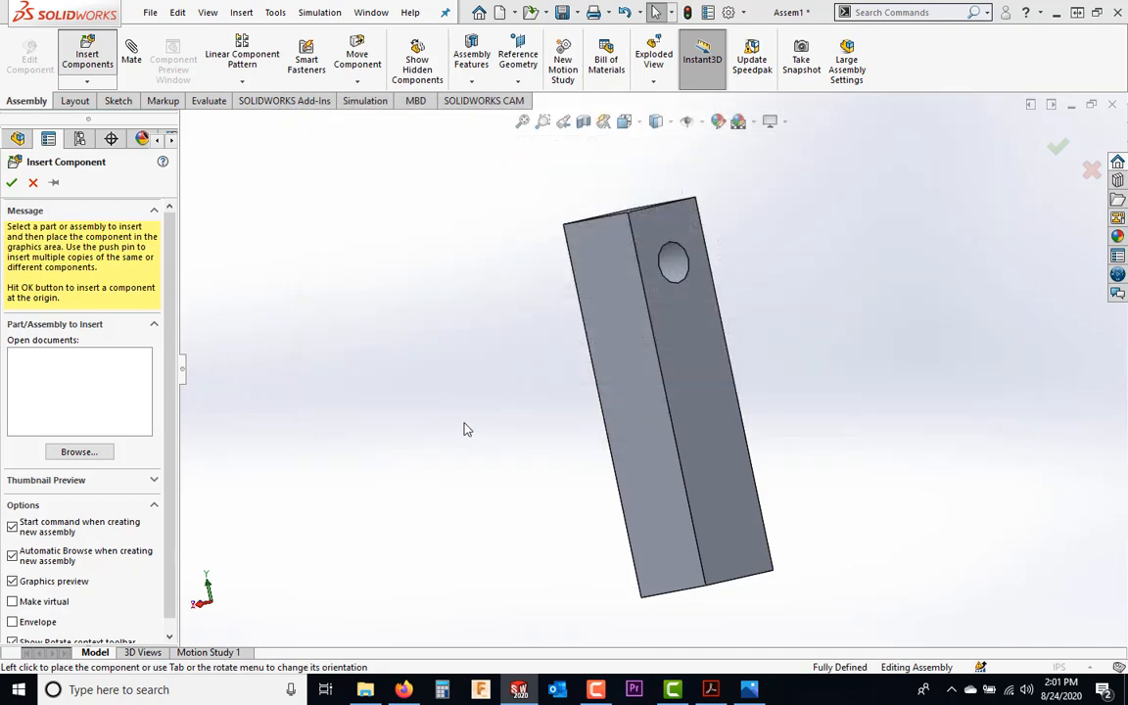
click(530, 446)
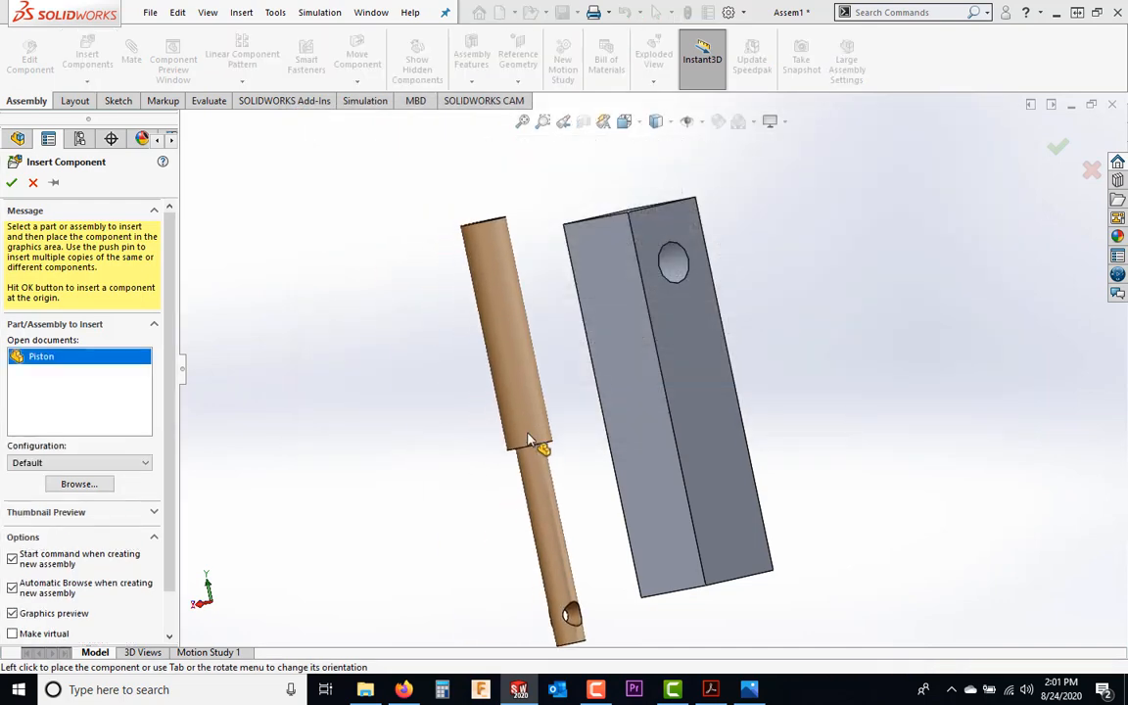
Insert the spring_c_076_100_0127_i_0 part from the Provided Hardware folder and place it beside the piston
middle_drag(667, 453, 626, 391)
scroll(627, 392, up, 3)
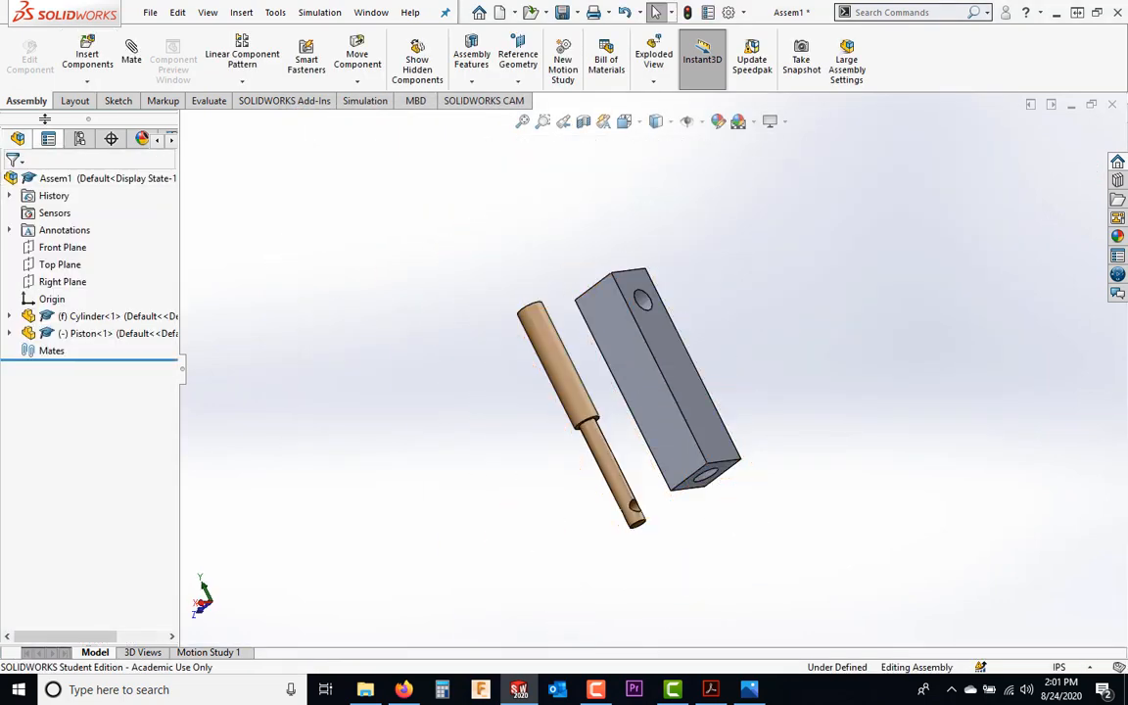
click(87, 57)
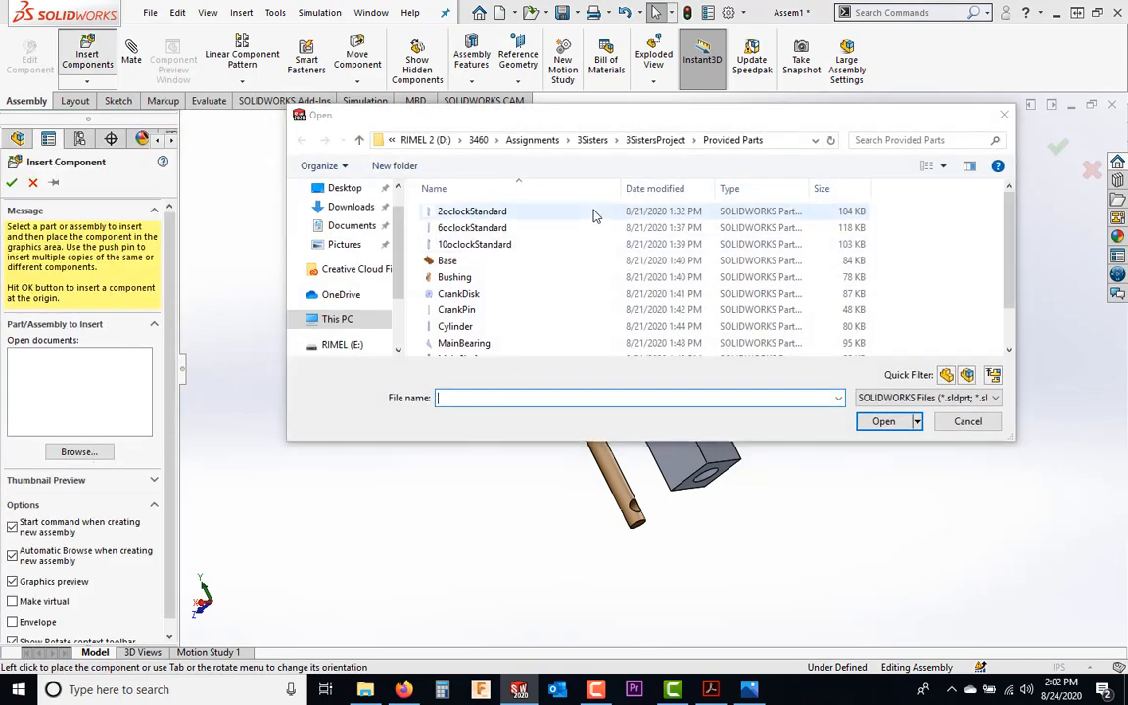
click(675, 140)
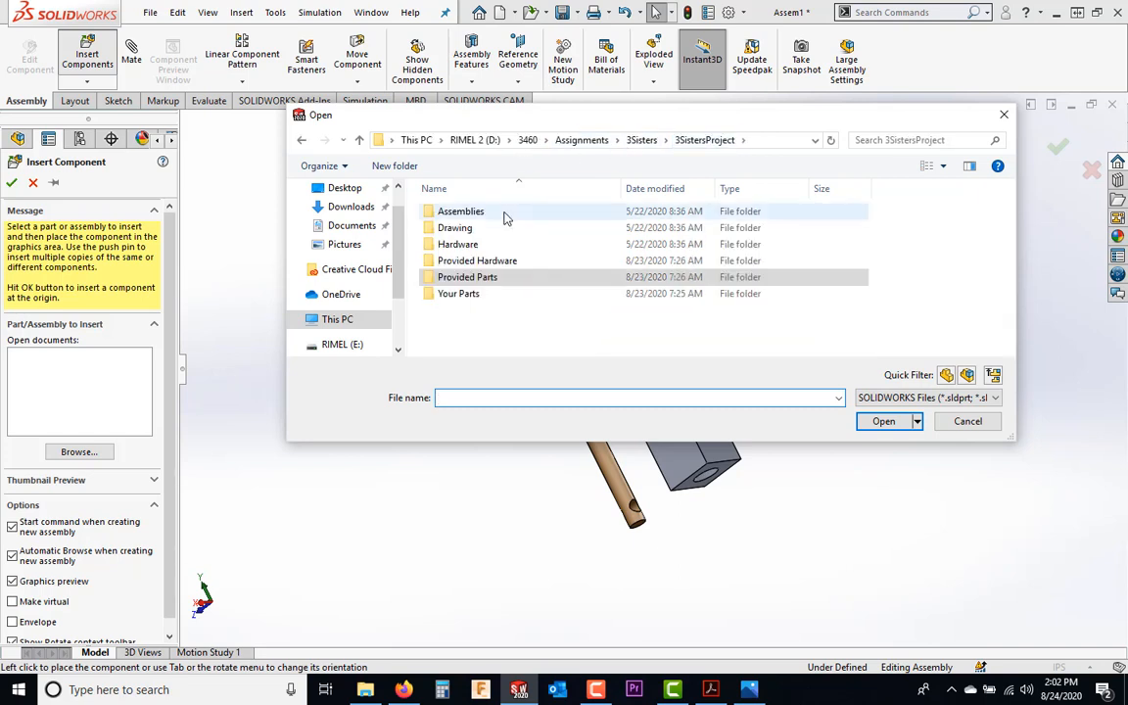
double_click(492, 261)
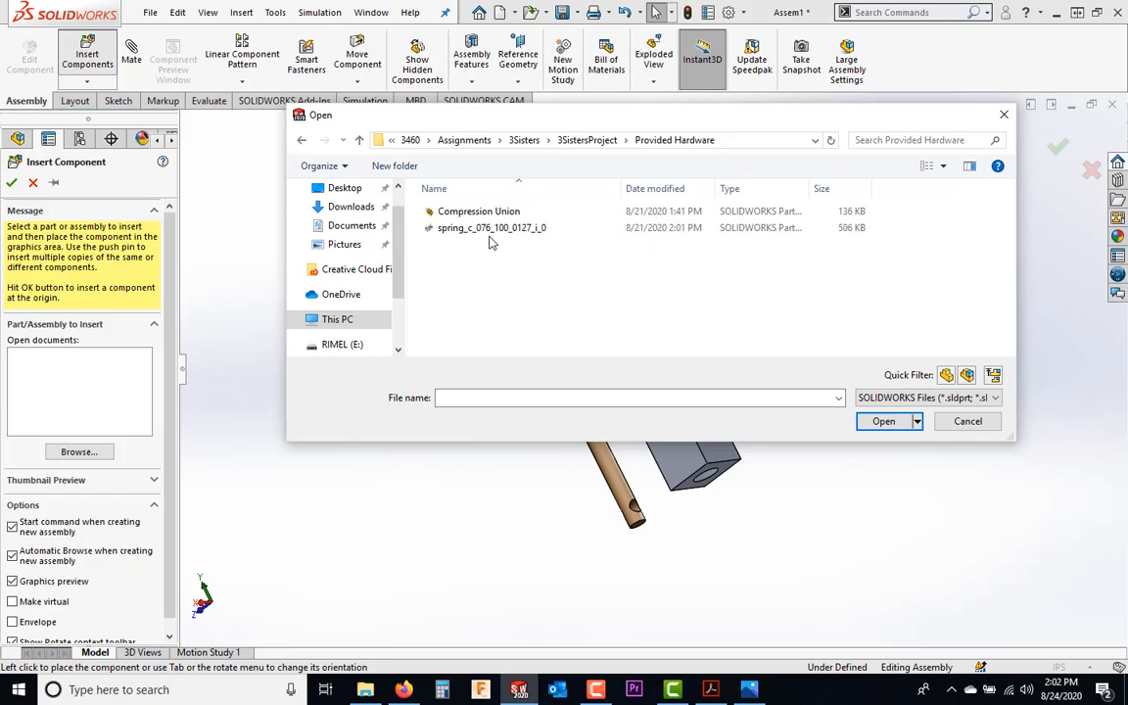
double_click(480, 227)
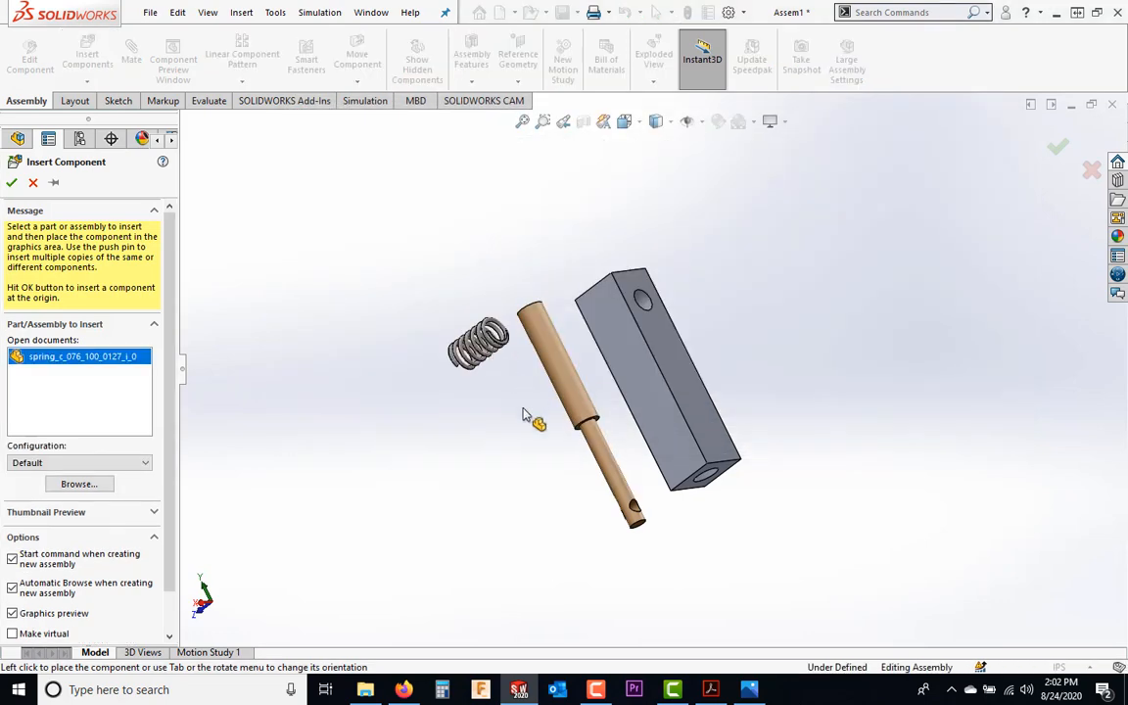
click(474, 354)
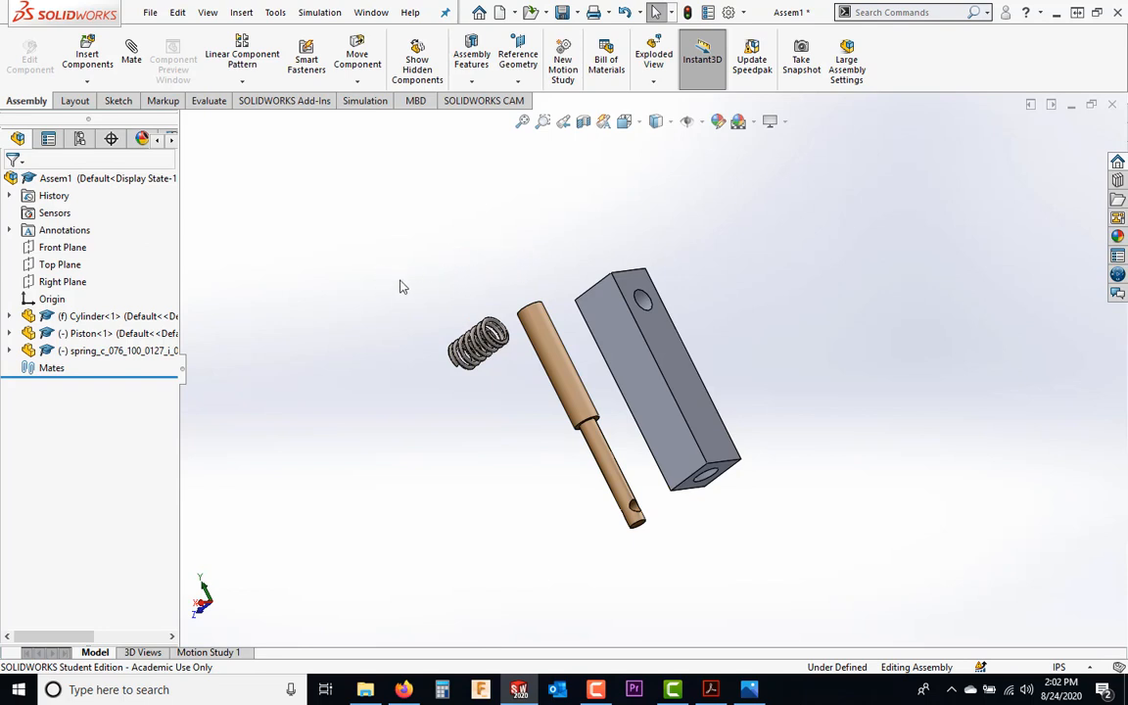
mouse_move(398, 284)
middle_down()
mouse_move(458, 243)
mouse_move(391, 273)
middle_up()
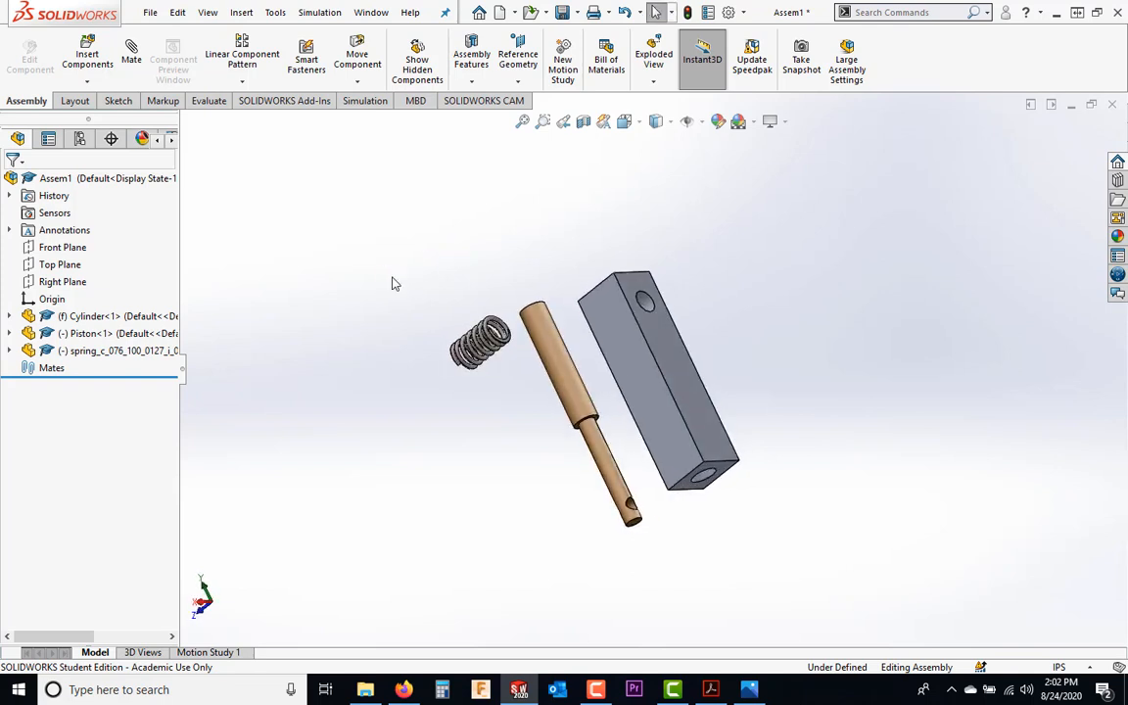
middle_drag(473, 259, 543, 256)
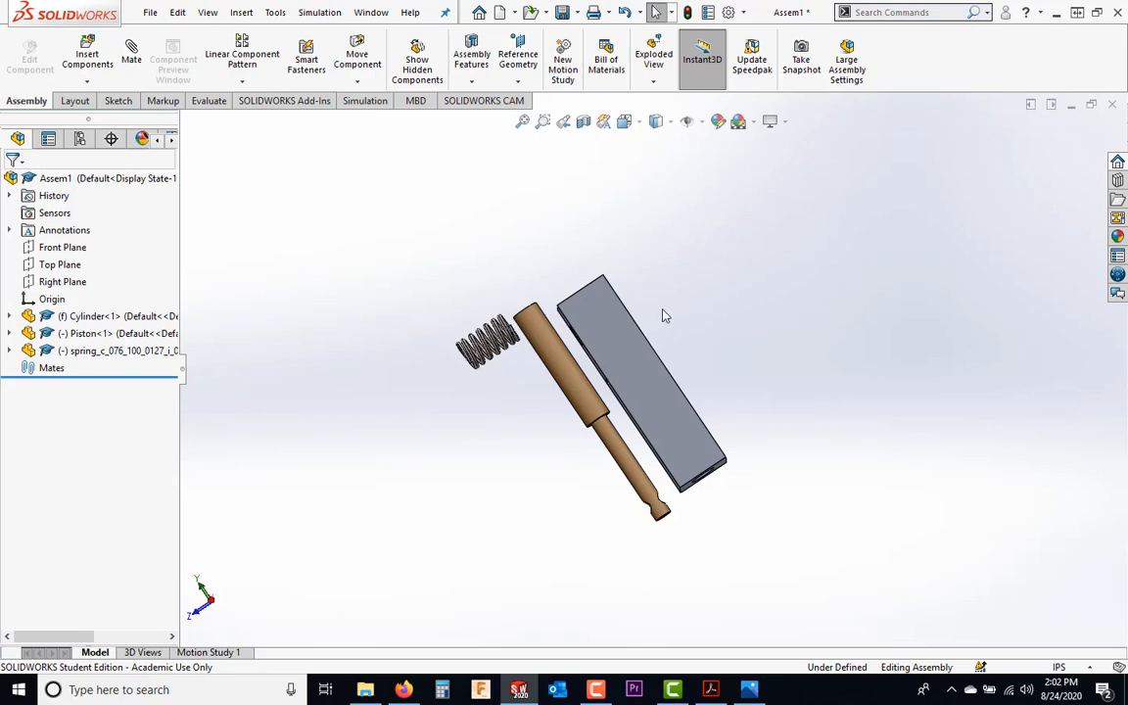
Switch to Firefox and open the McMaster-Carr website in a new tab
click(403, 689)
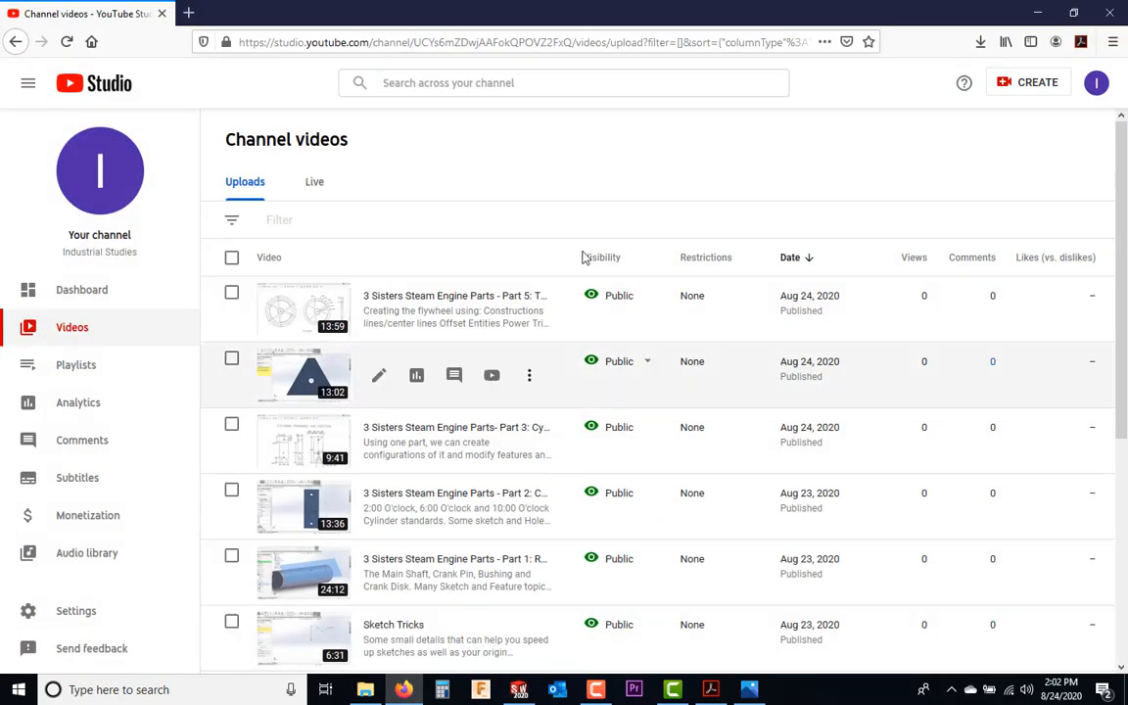
click(188, 13)
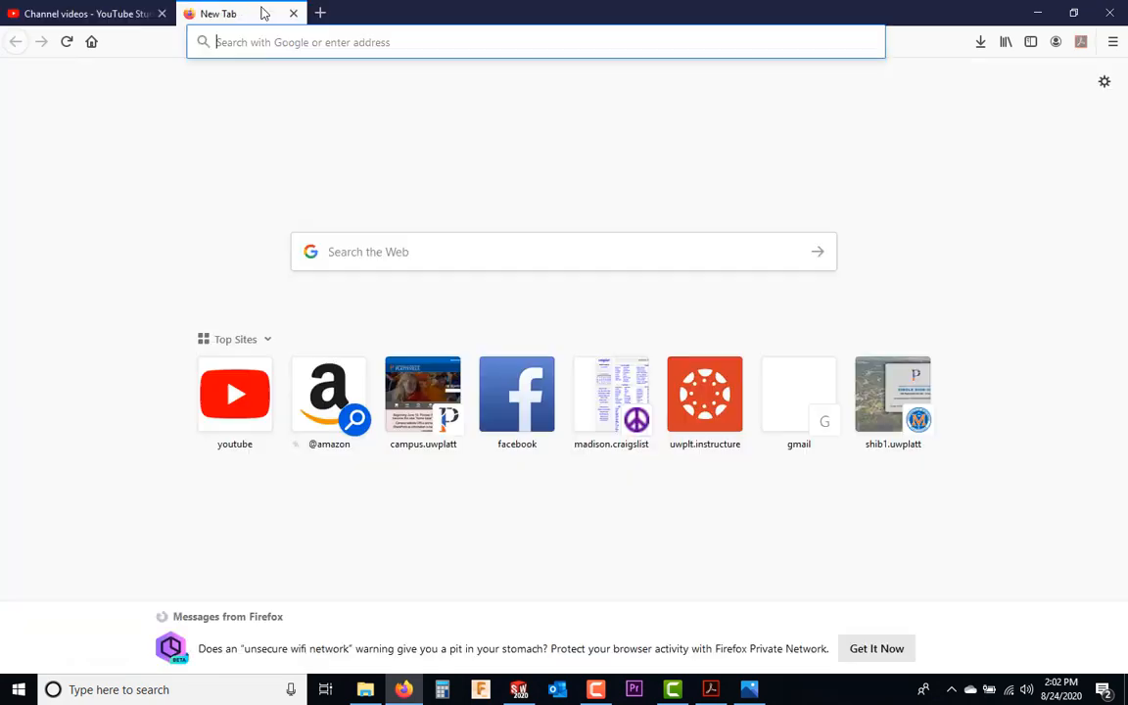
click(358, 44)
click(275, 322)
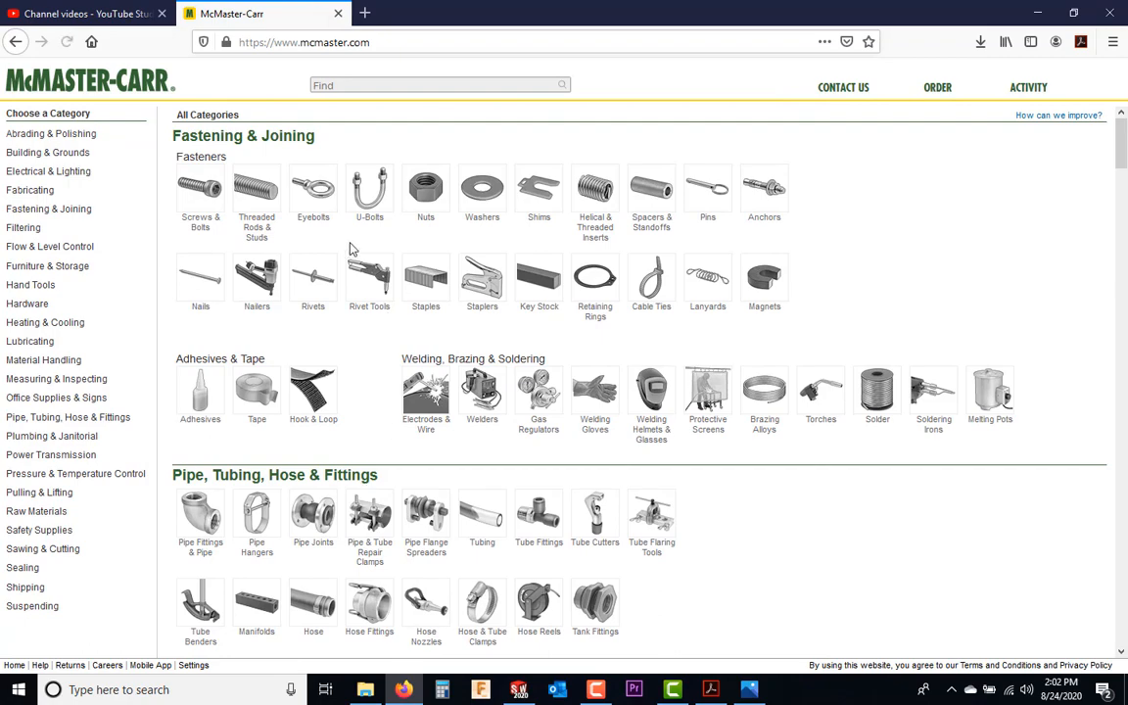
scroll(416, 381, down, 7)
scroll(421, 396, up, 7)
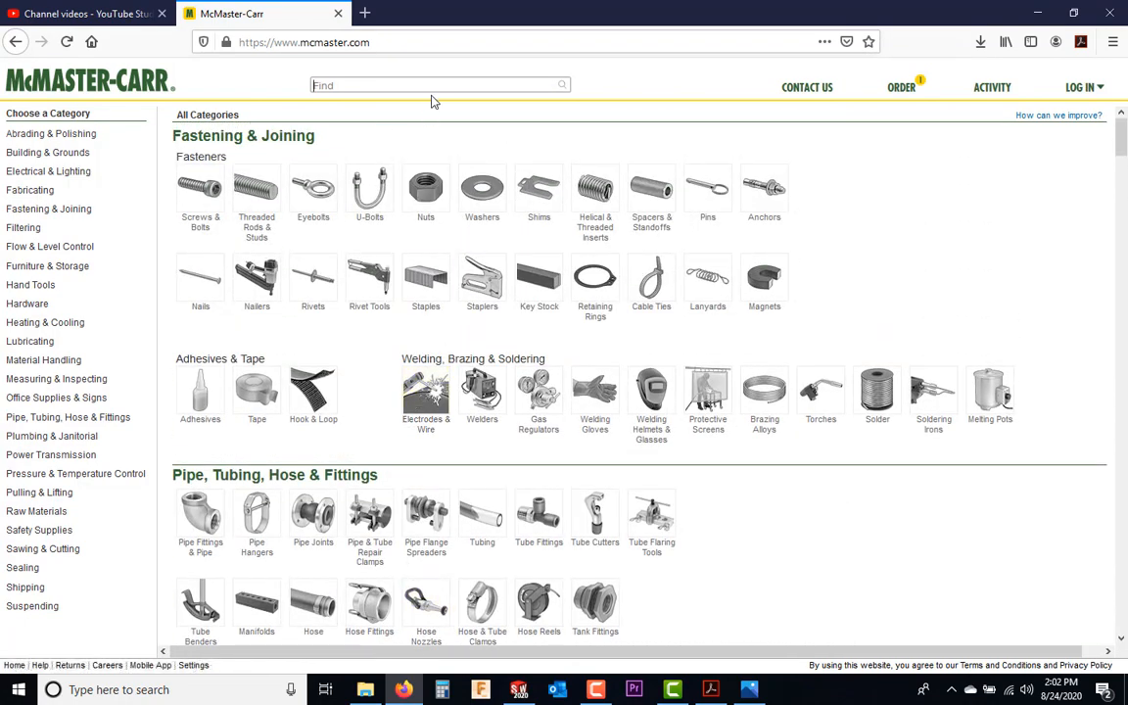
Browse the McMaster-Carr catalog through screws and rounded head screws to the Phillips rounded head screws
click(208, 198)
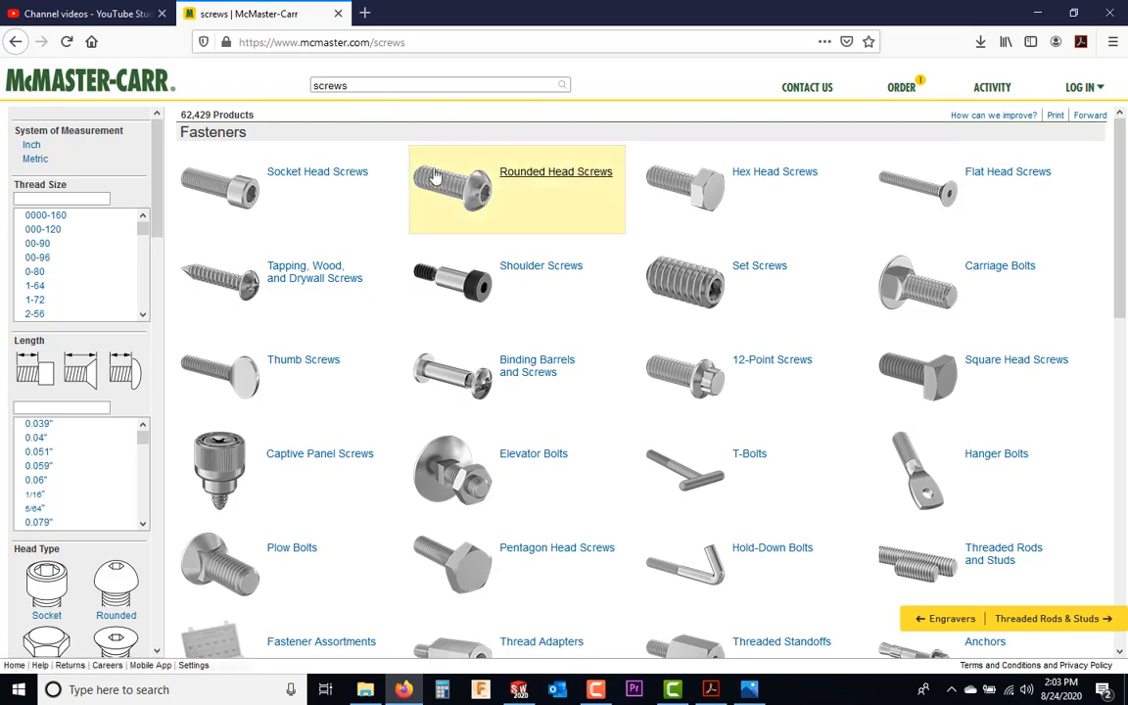
click(540, 177)
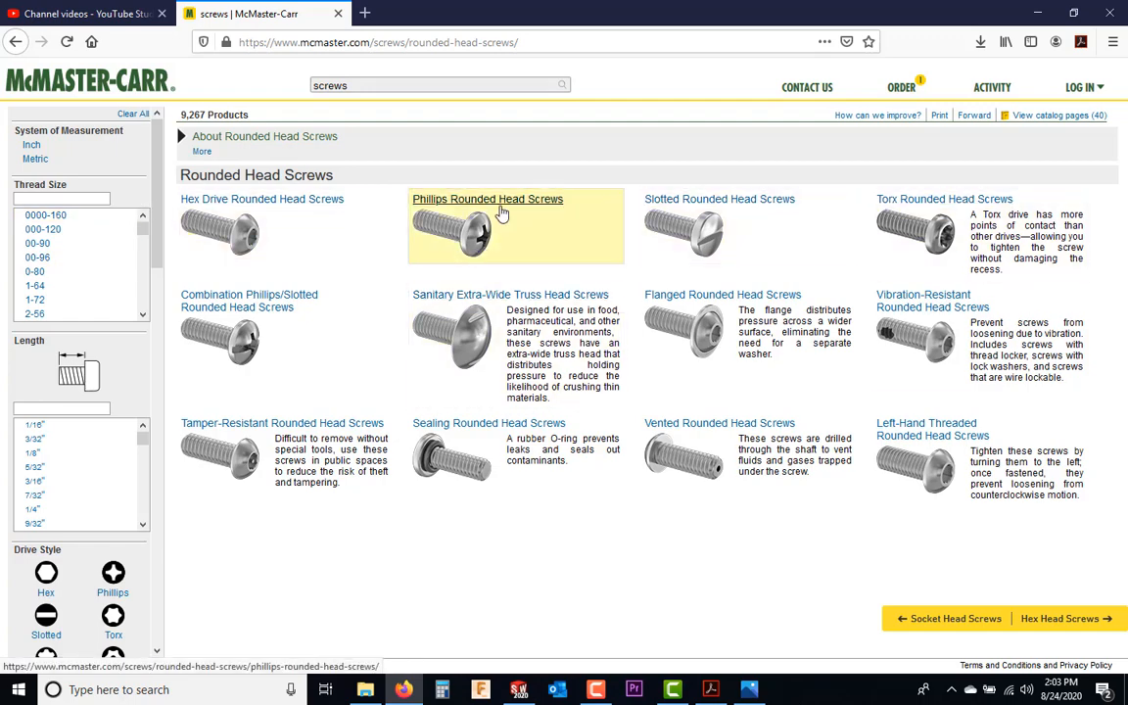
click(500, 213)
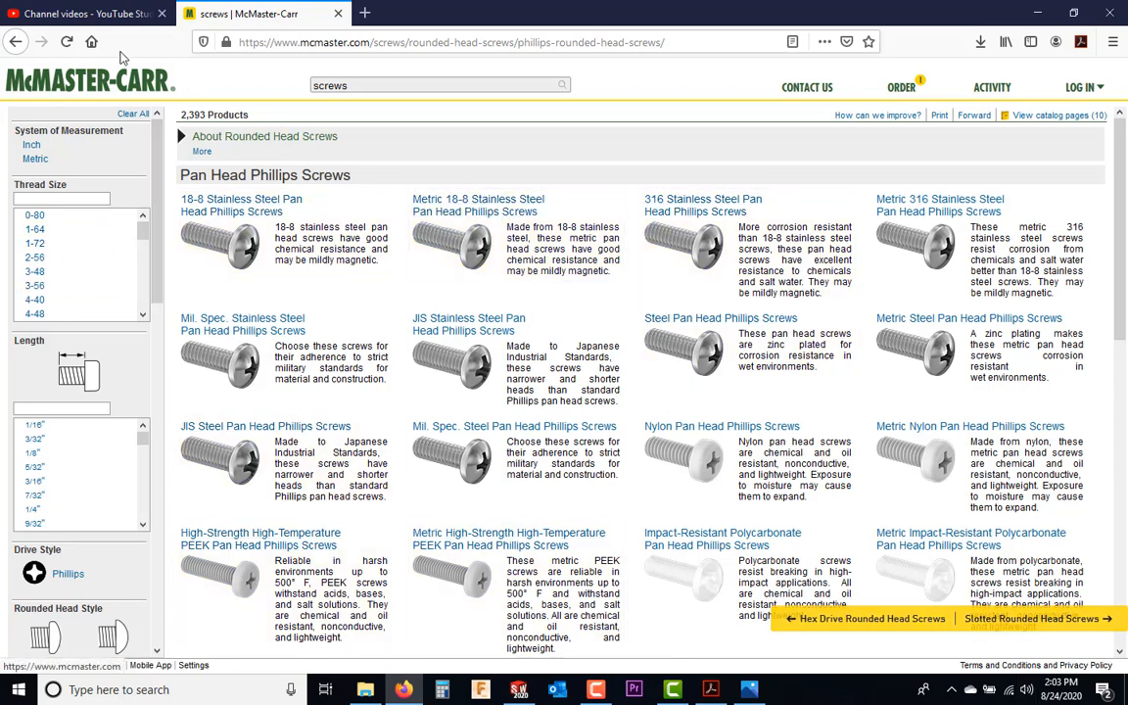
Filter the Phillips screws to 10-32 thread size, 1 1/2" length and brass material
drag(141, 226, 141, 257)
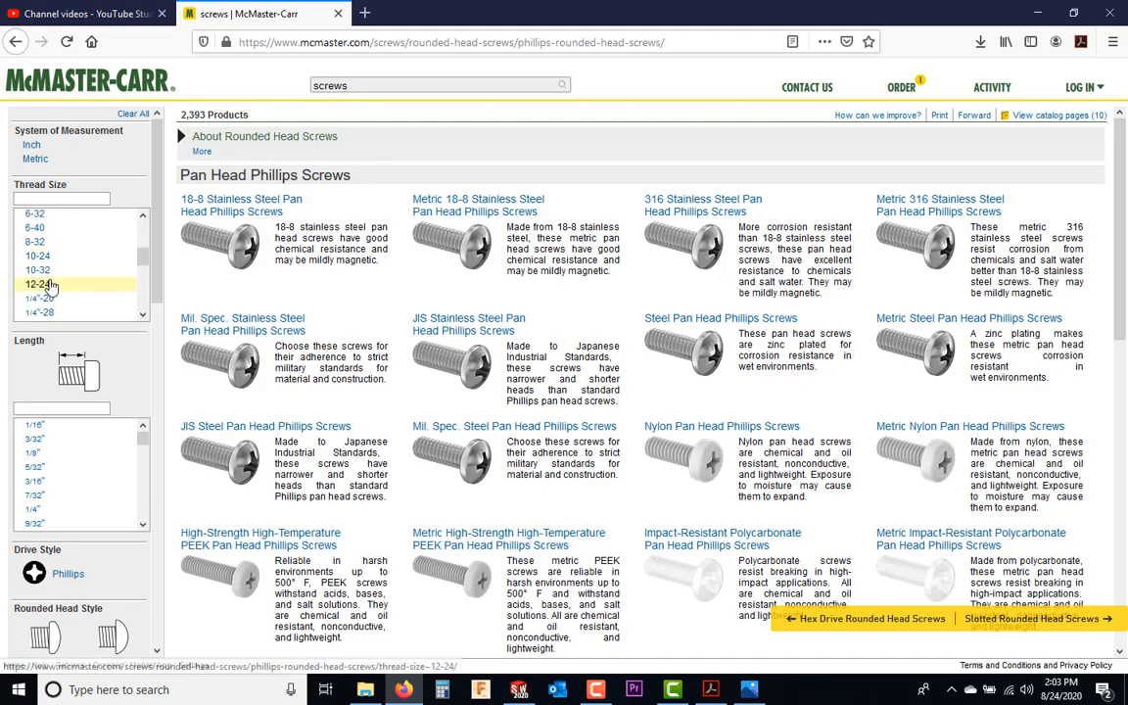
click(39, 284)
scroll(93, 370, down, 1)
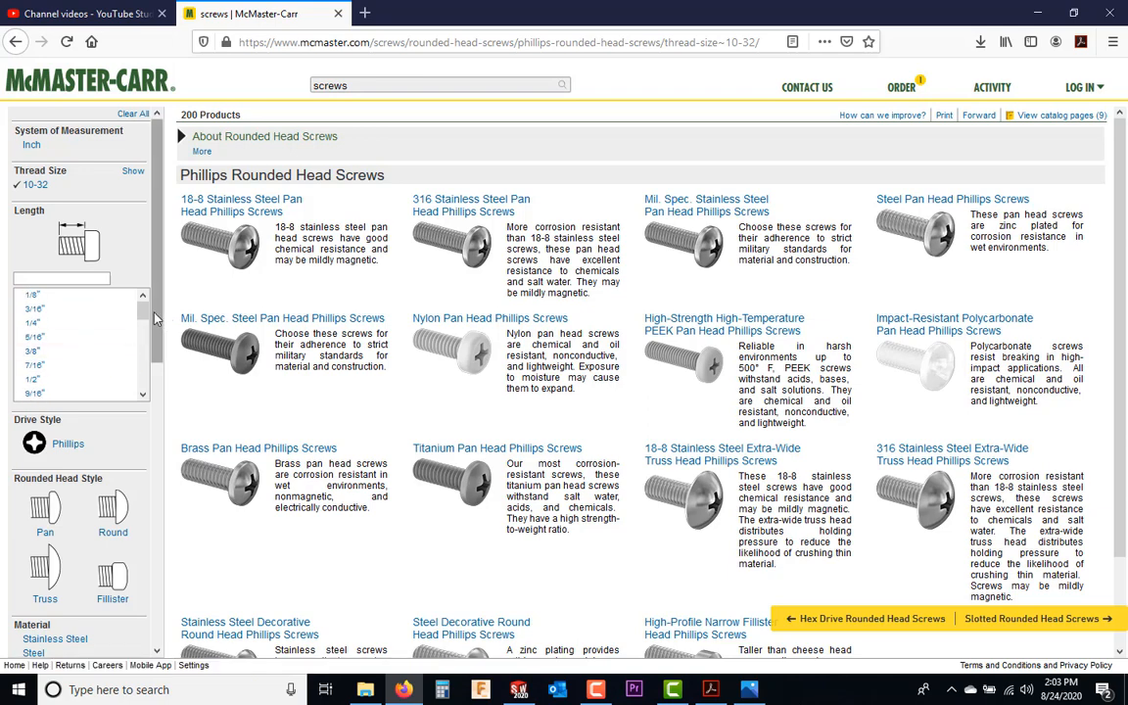
drag(141, 315, 141, 341)
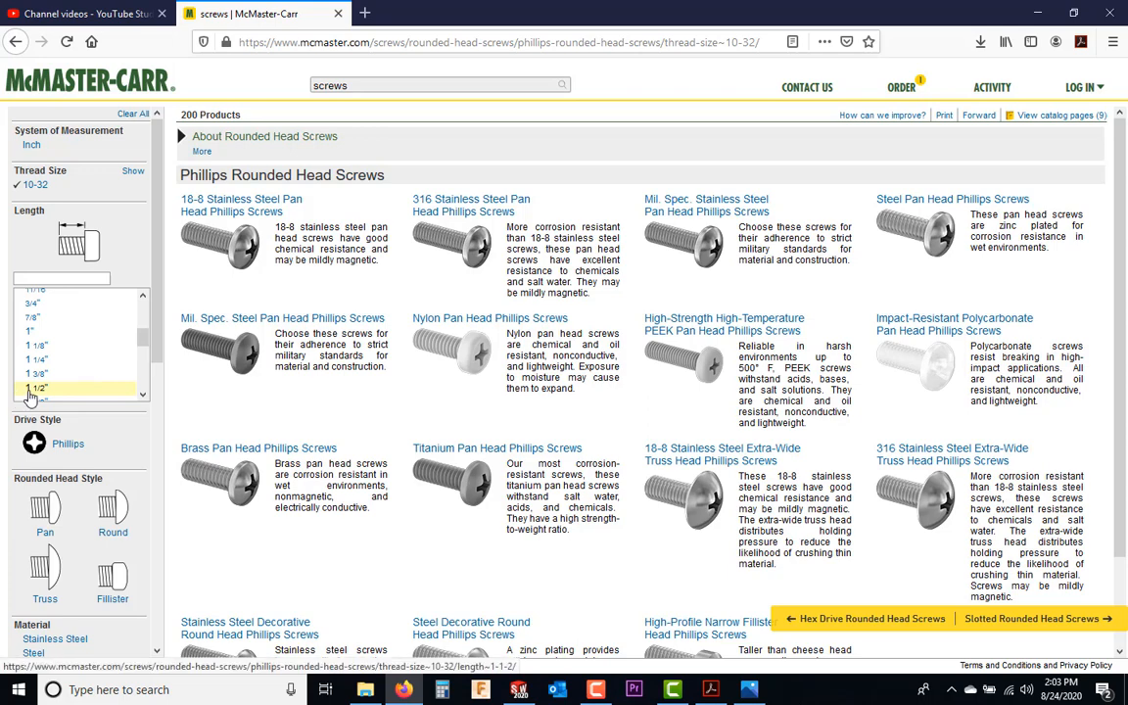
click(31, 389)
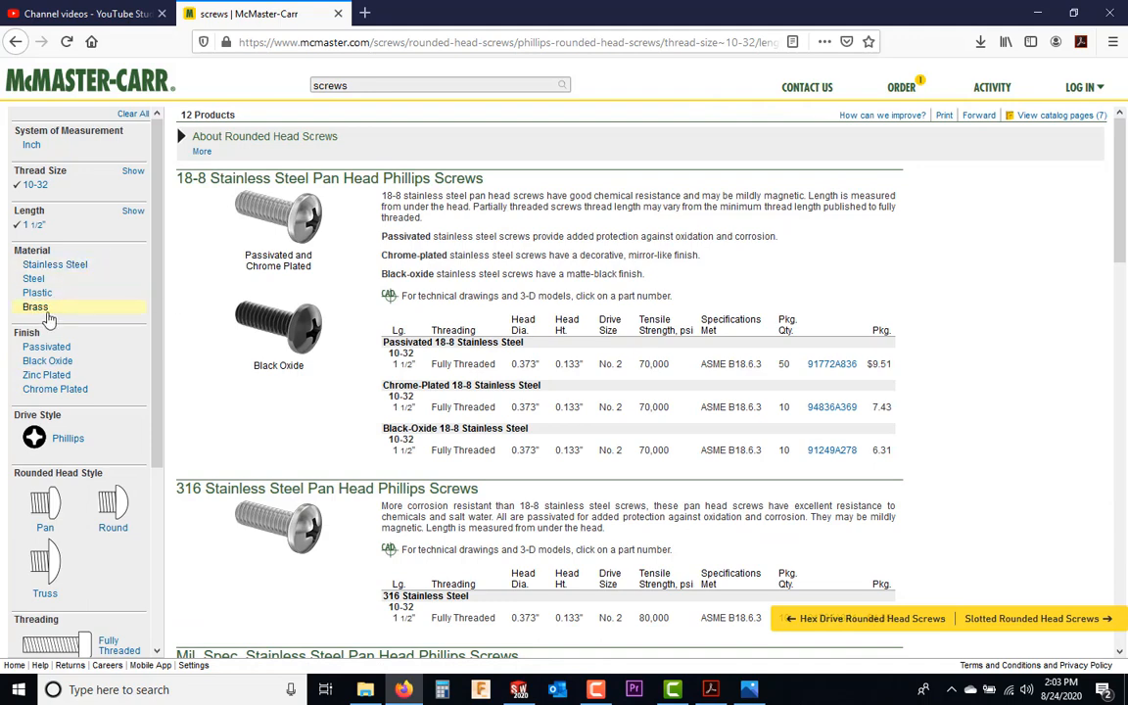
click(37, 308)
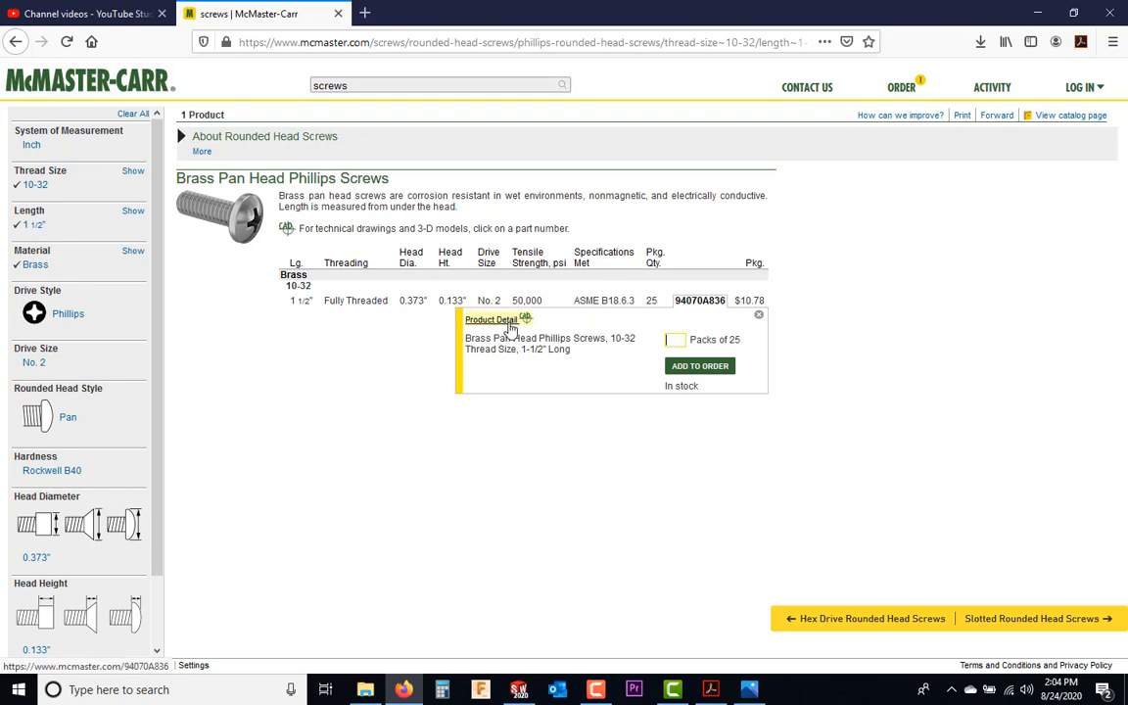
View the product detail of brass screw 94070A836 and open its 3-D Solidworks model with SOLIDWORKS Launcher
click(495, 320)
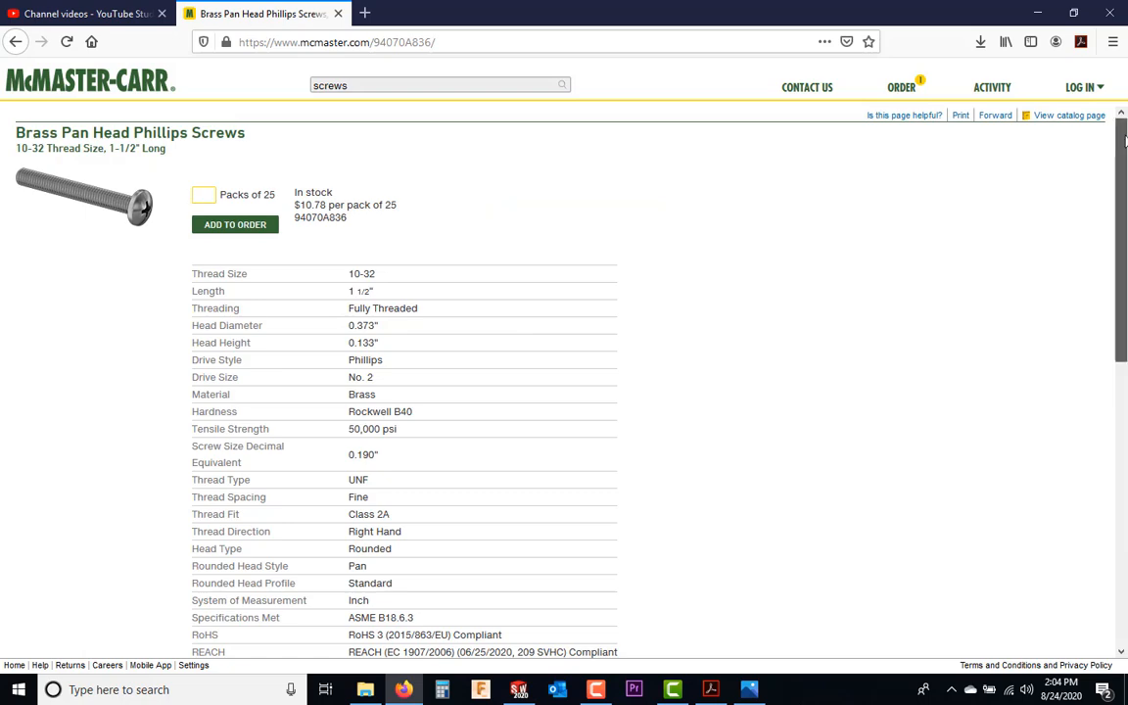
scroll(1008, 313, down, 5)
scroll(540, 284, down, 2)
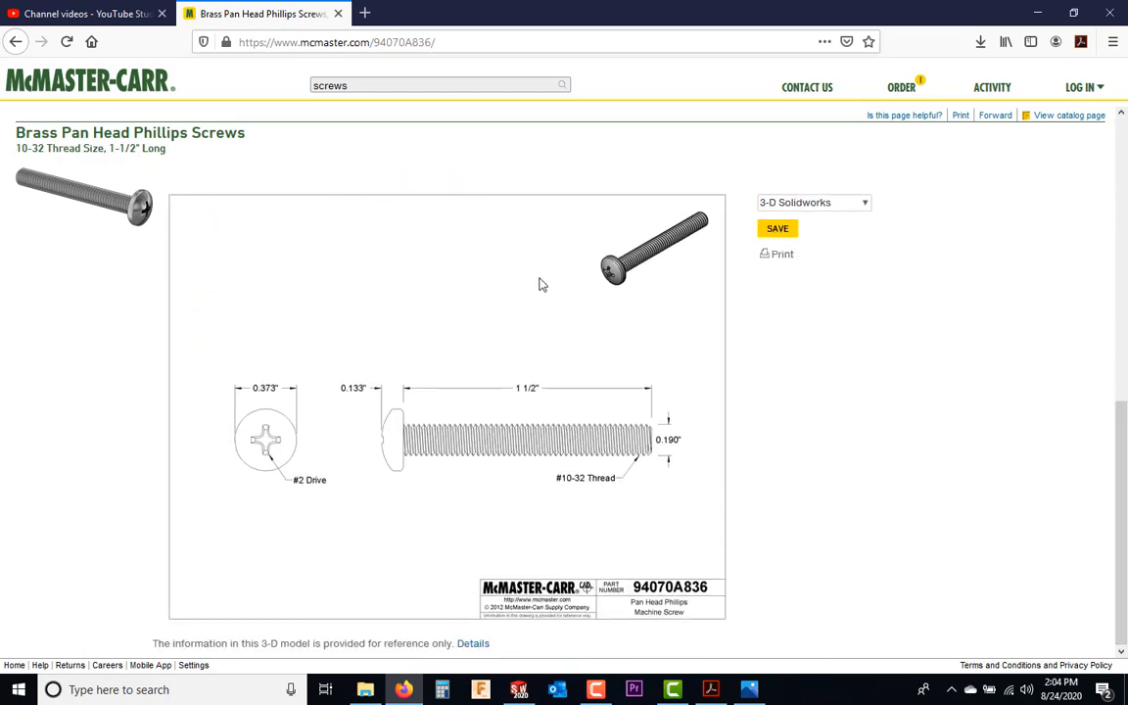
click(865, 203)
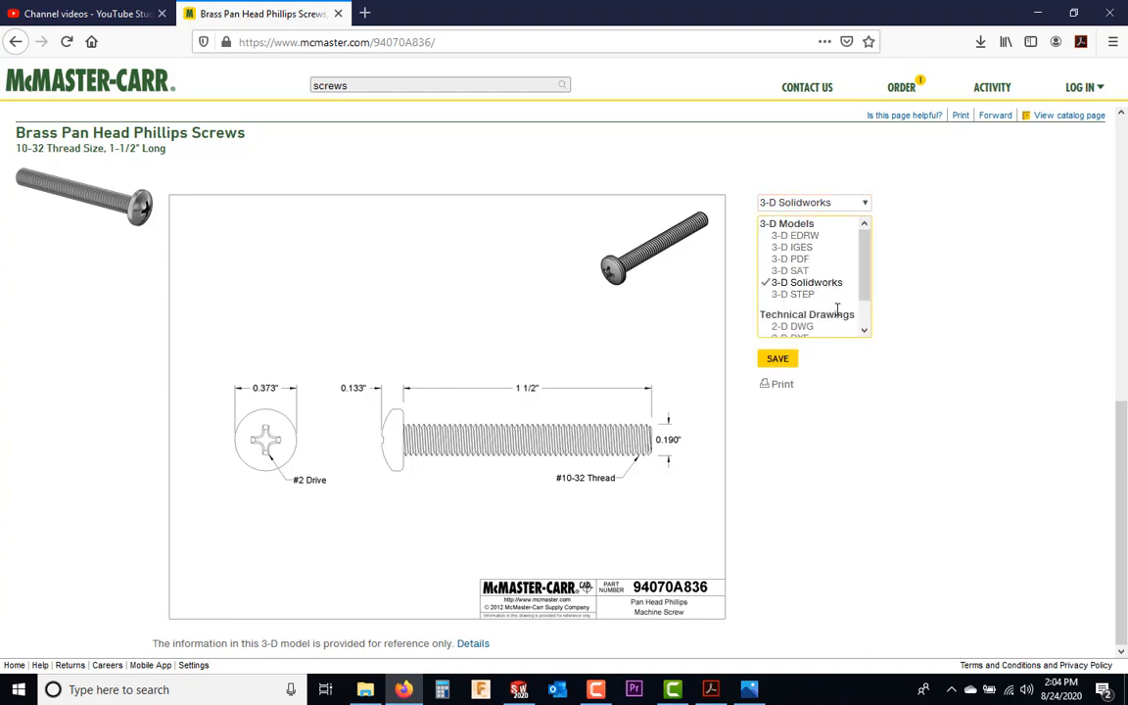
click(777, 362)
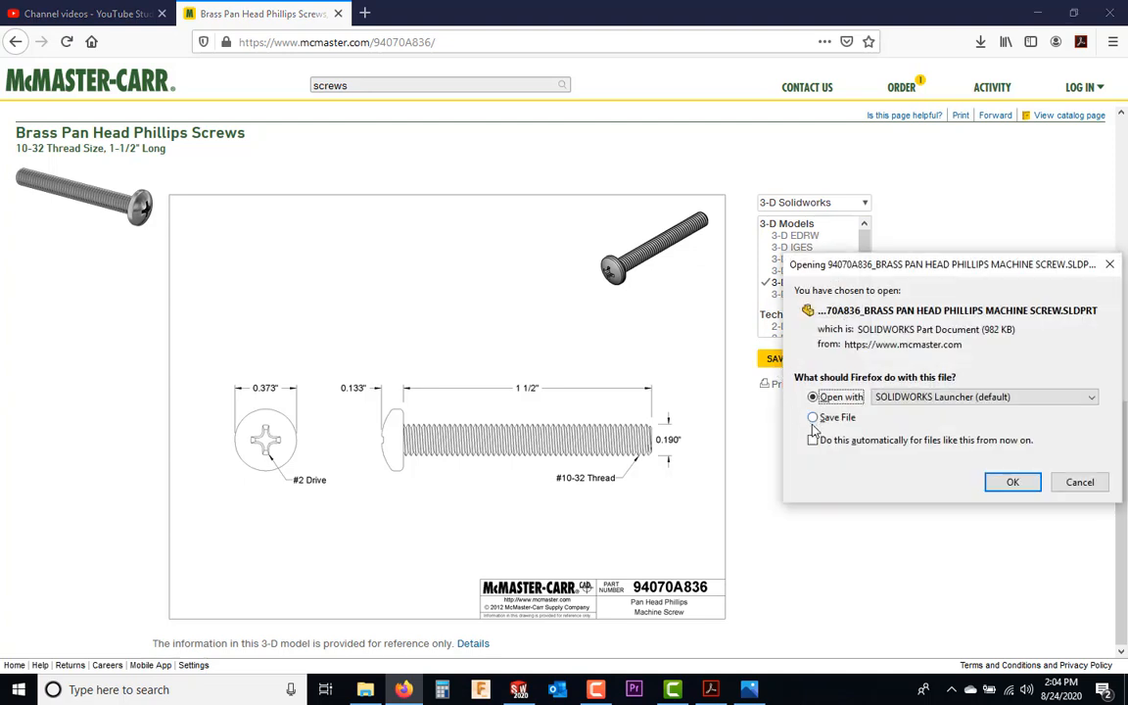
click(1012, 482)
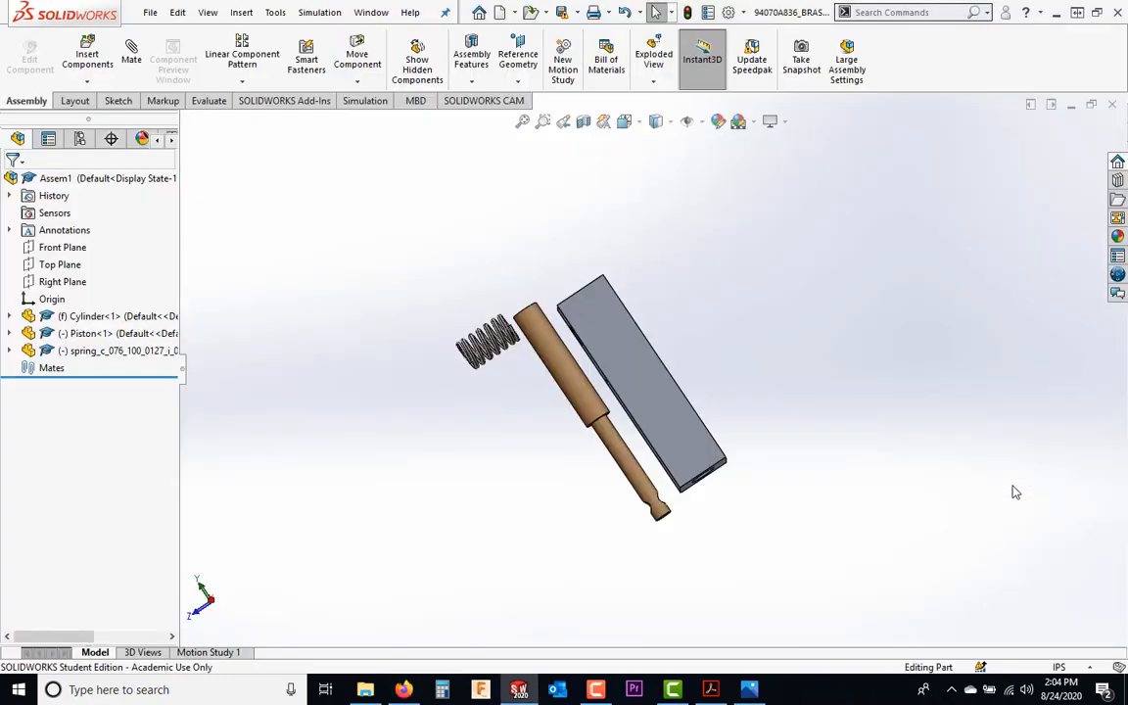
Save the downloaded screw part under its existing name in the 3SistersProject Hardware folder, accepting conversion to the current version
scroll(181, 327, down, 2)
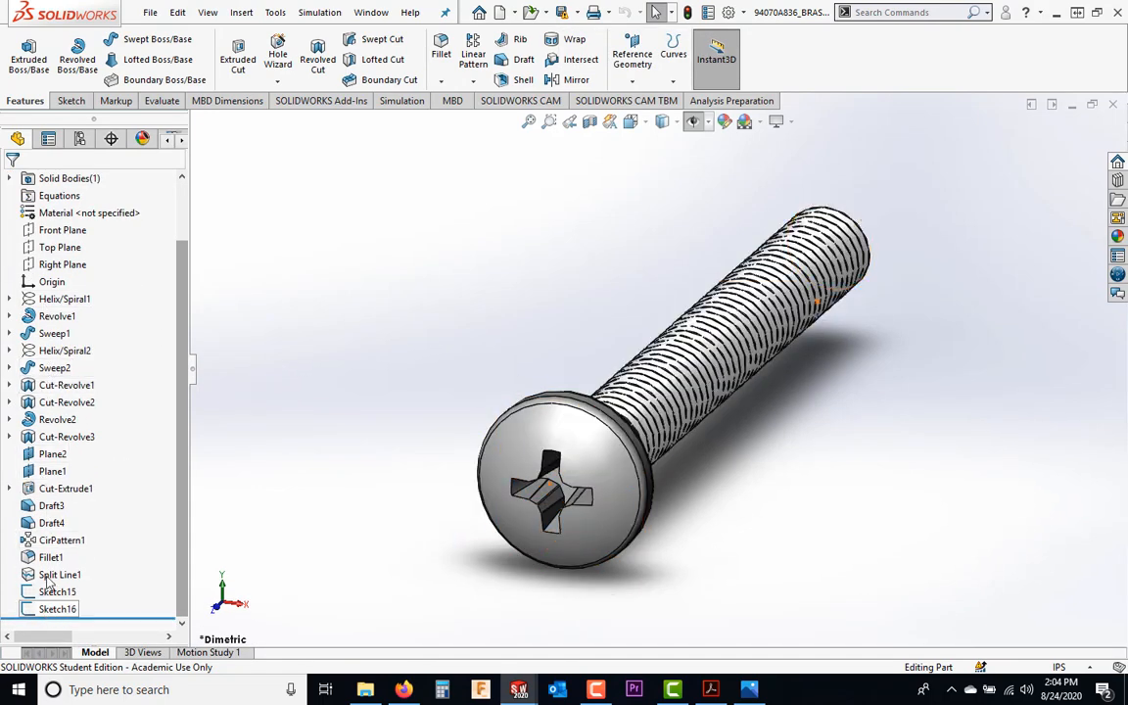
scroll(48, 333, up, 3)
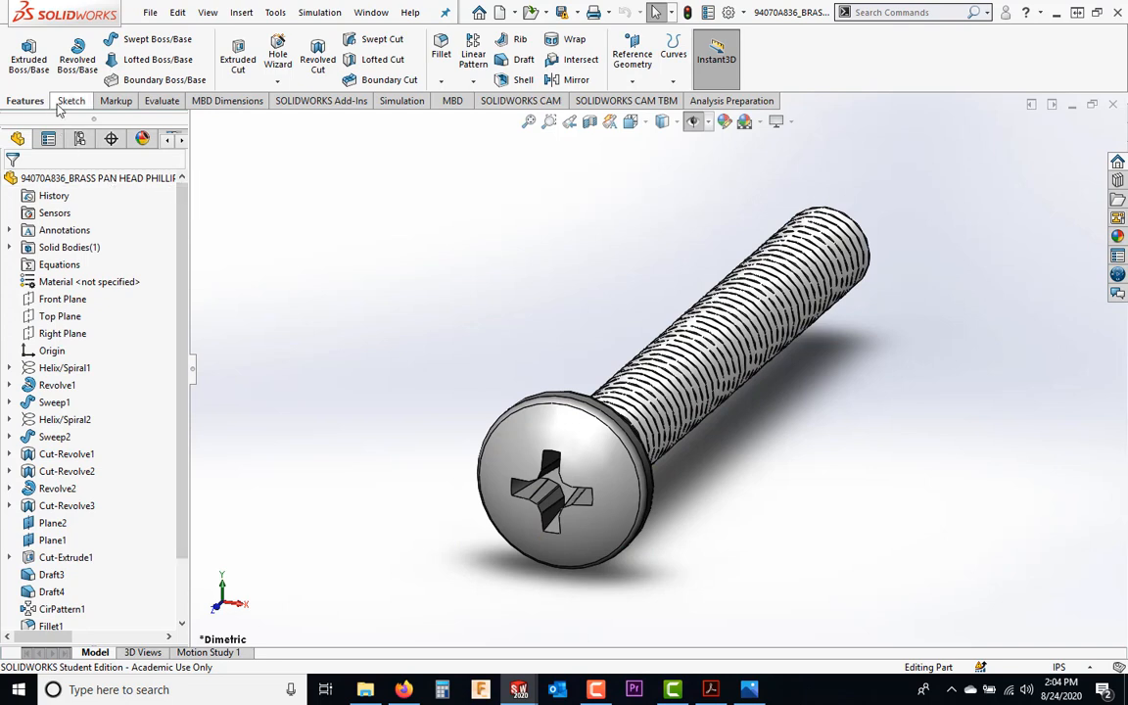
click(150, 12)
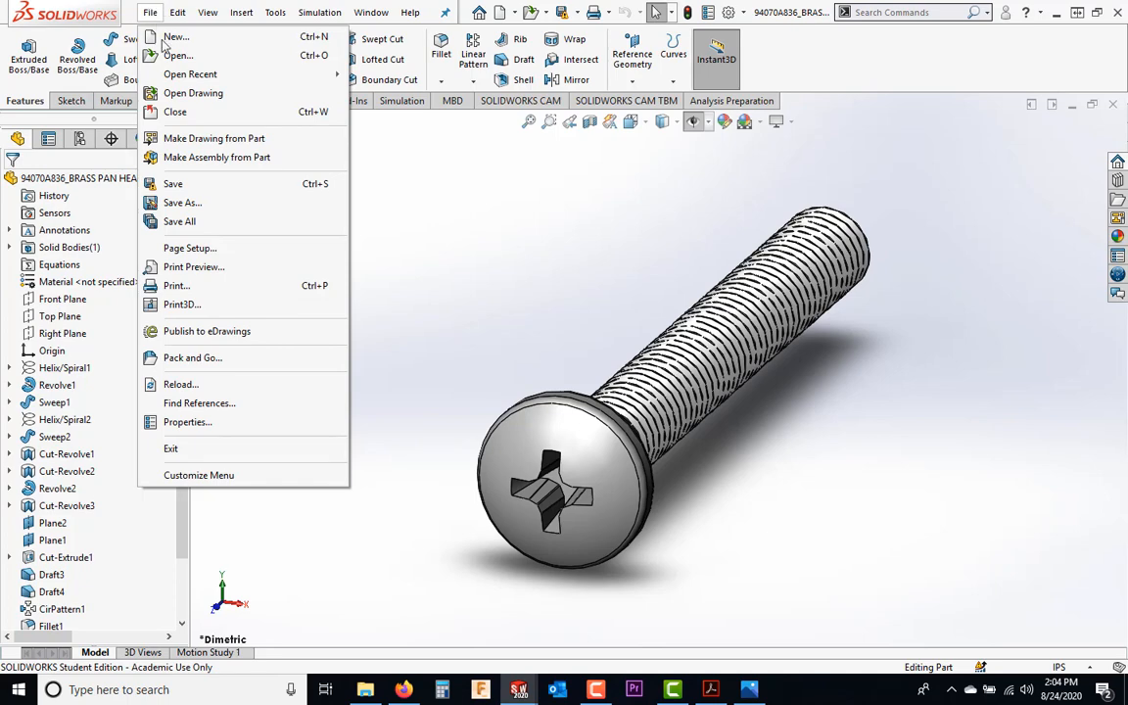
click(178, 202)
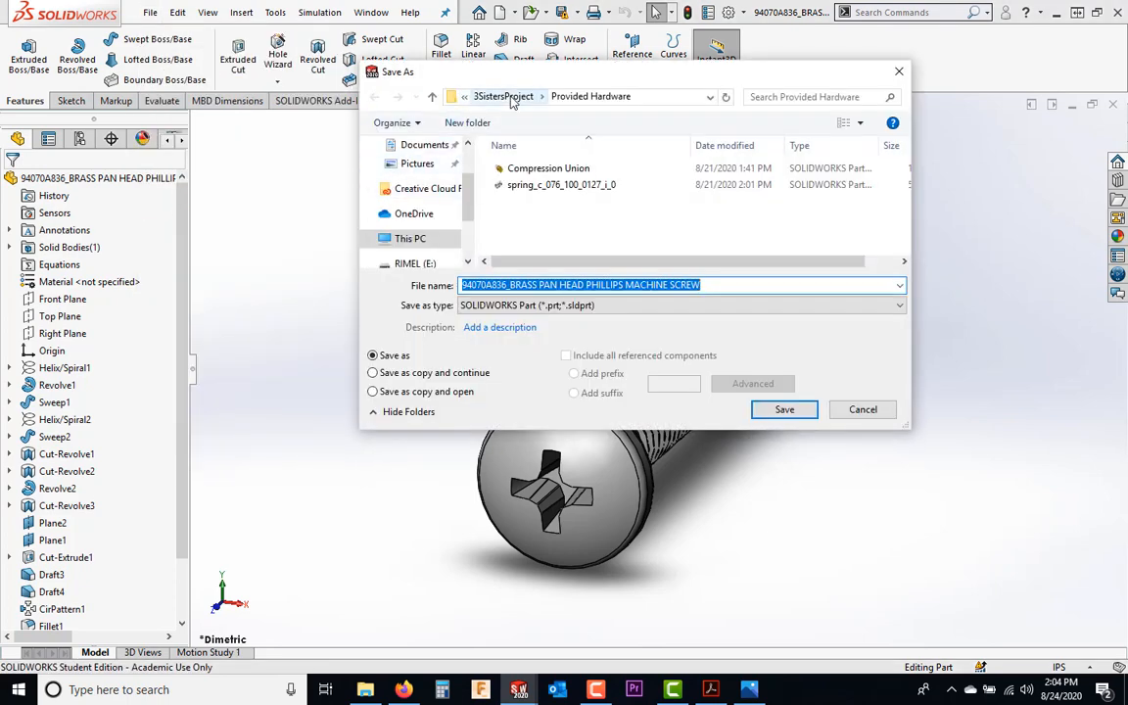
click(513, 97)
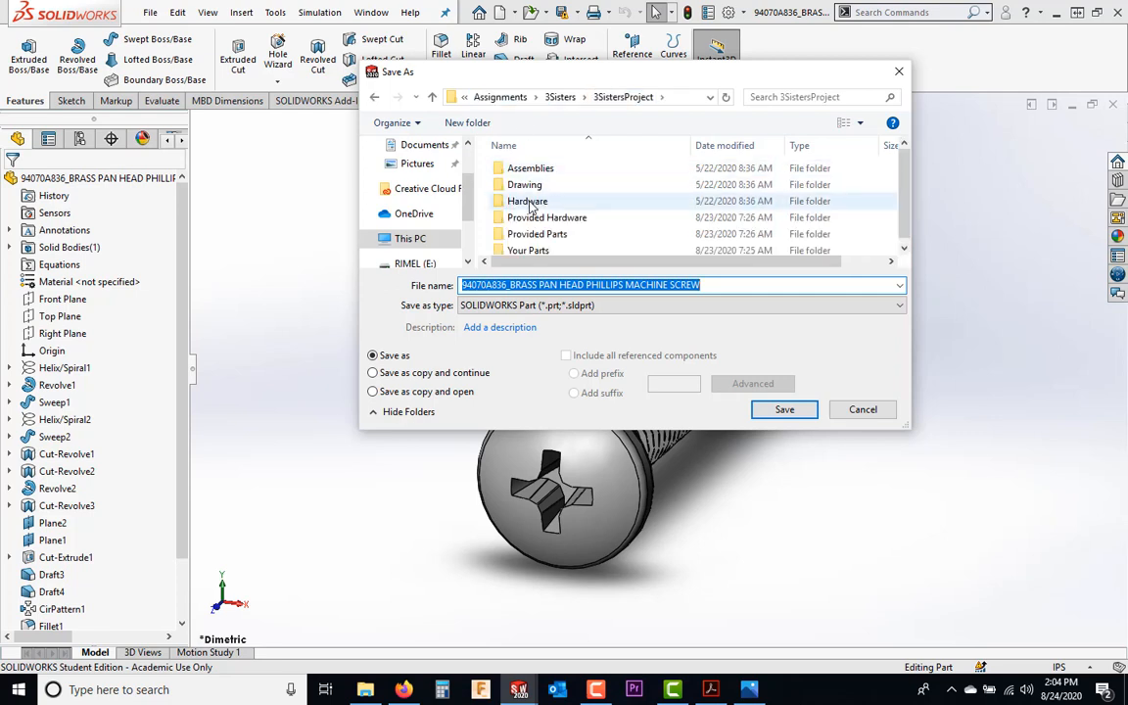
double_click(530, 201)
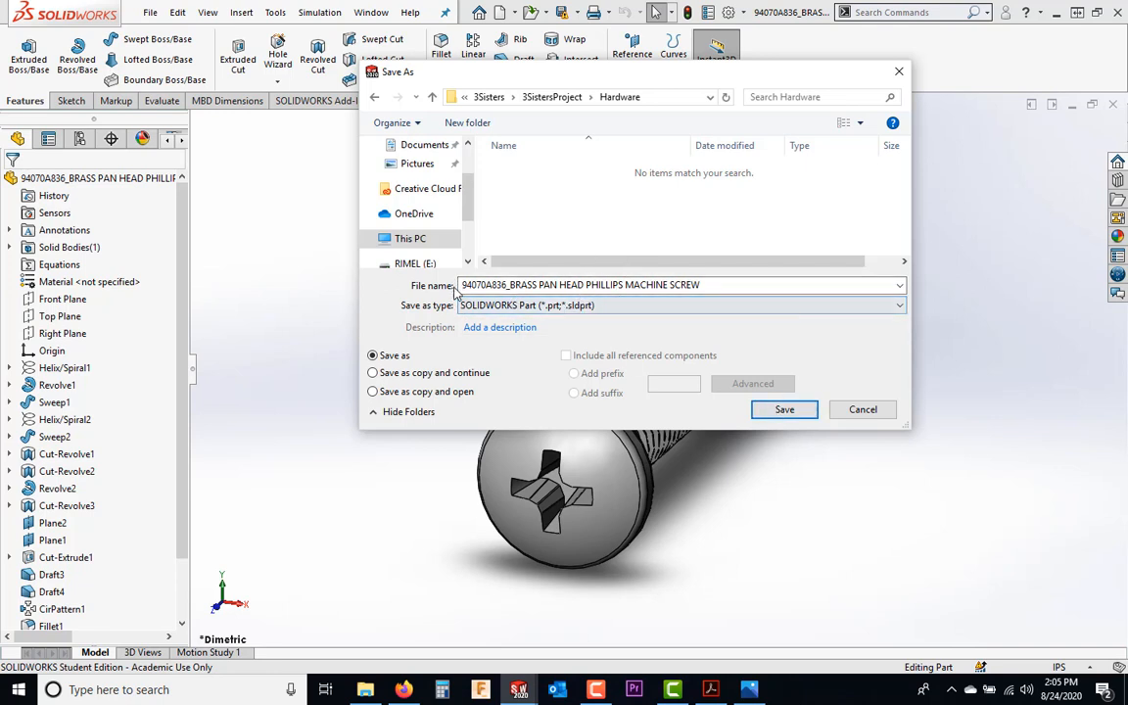
click(773, 412)
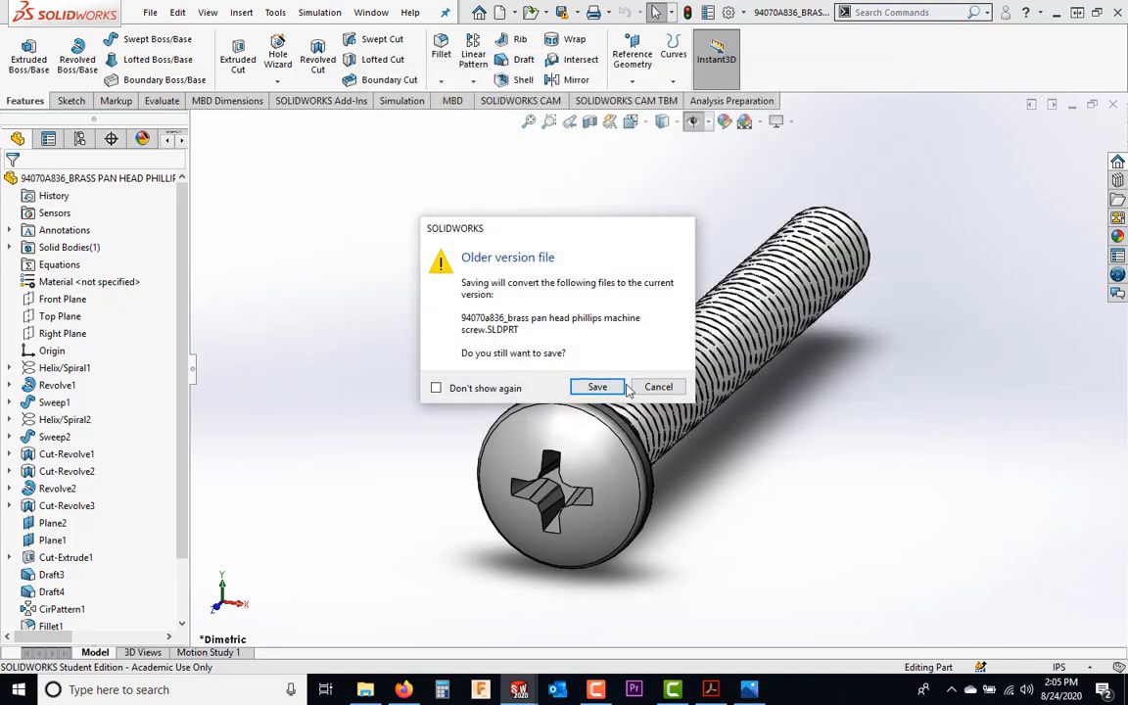
click(620, 387)
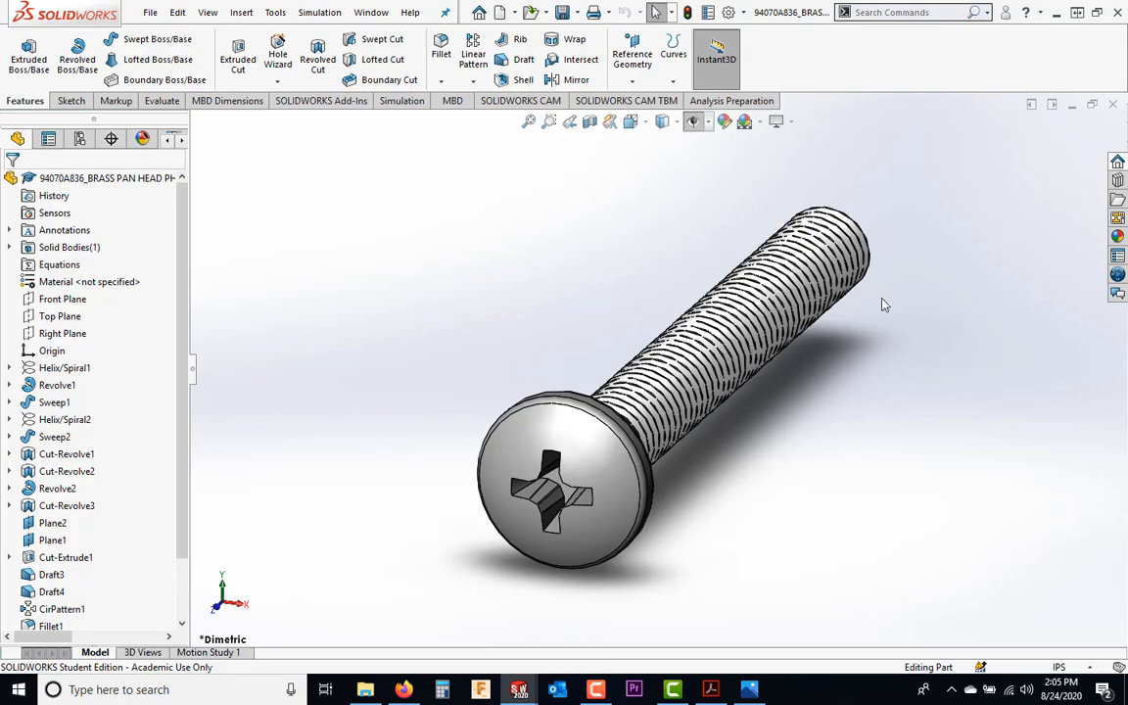
Return to the Assem1 assembly and insert the open 94070A836 brass pan head screw below the spring
middle_drag(759, 257, 672, 455)
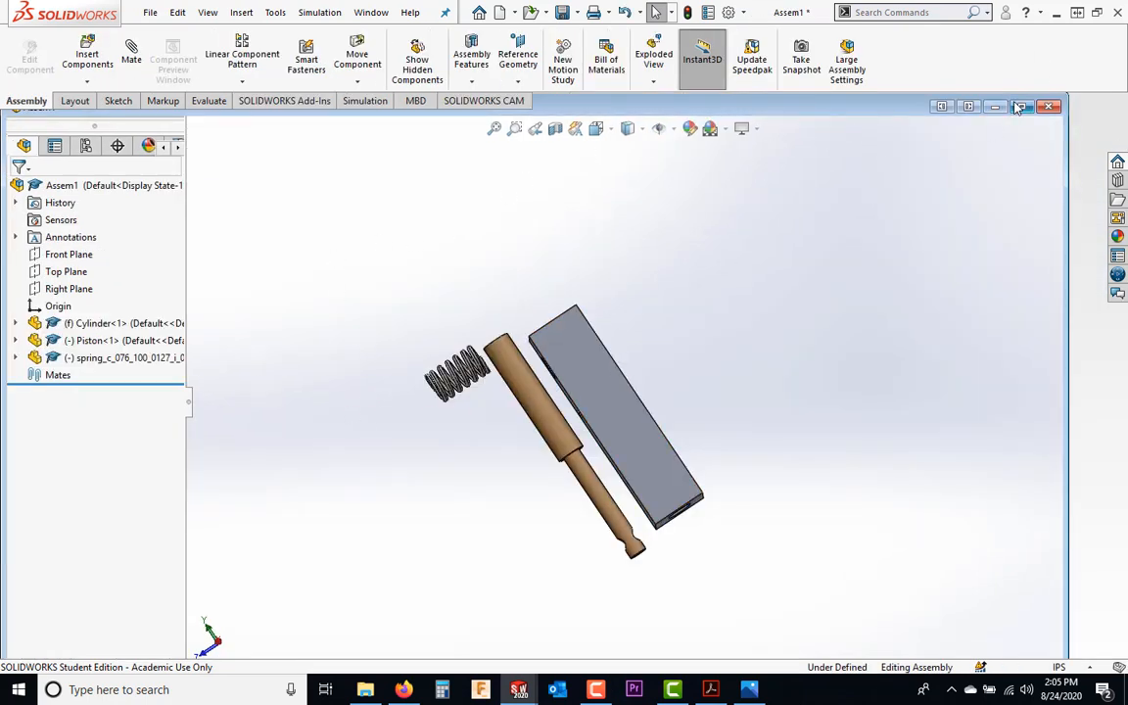
double_click(913, 102)
click(87, 54)
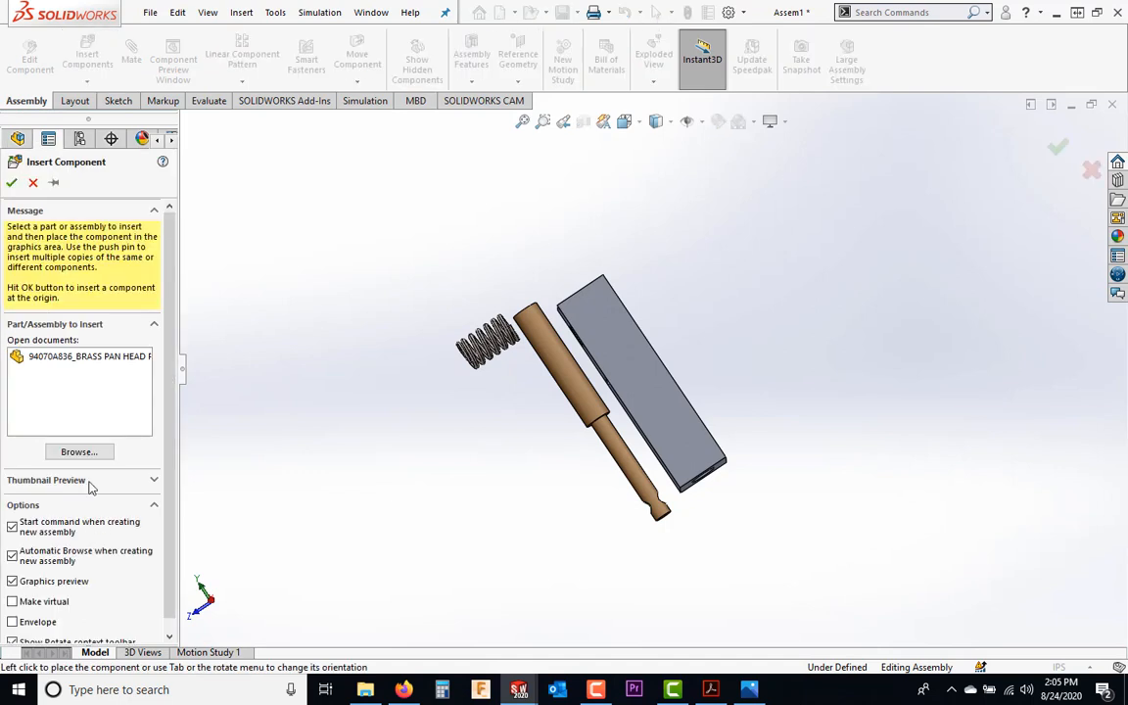
click(59, 359)
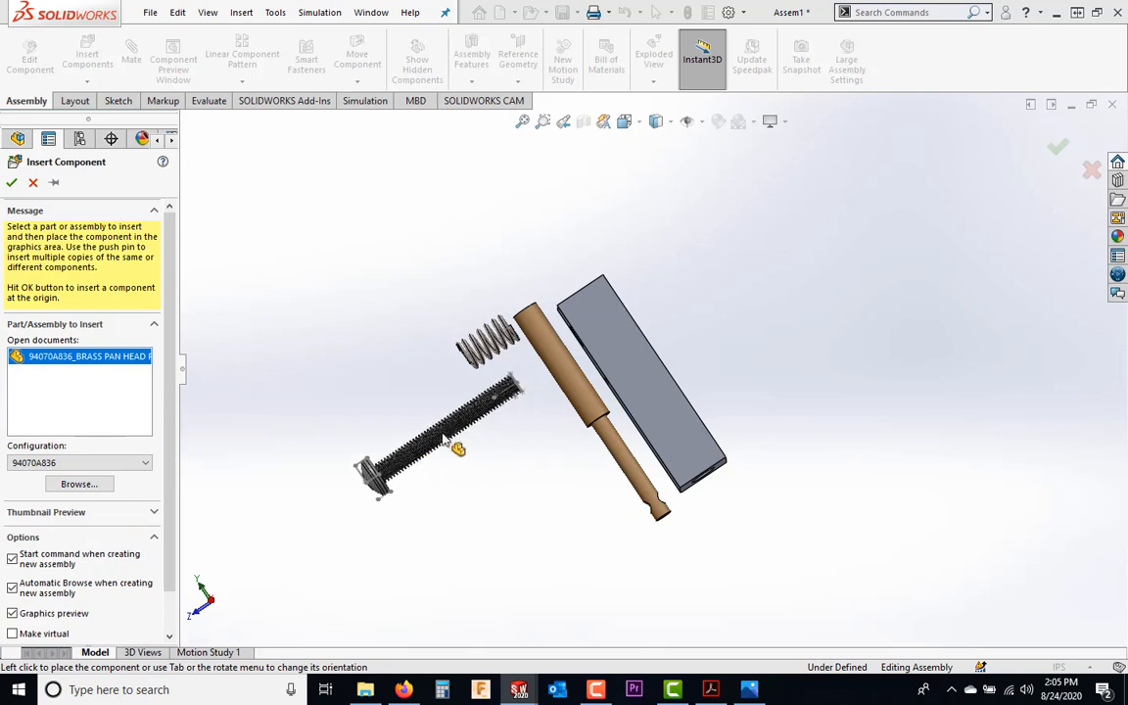
click(448, 441)
Mate the piston's large cylindrical face concentric with the cylinder's bore and slide the piston partway out of the bore
middle_drag(506, 533, 556, 521)
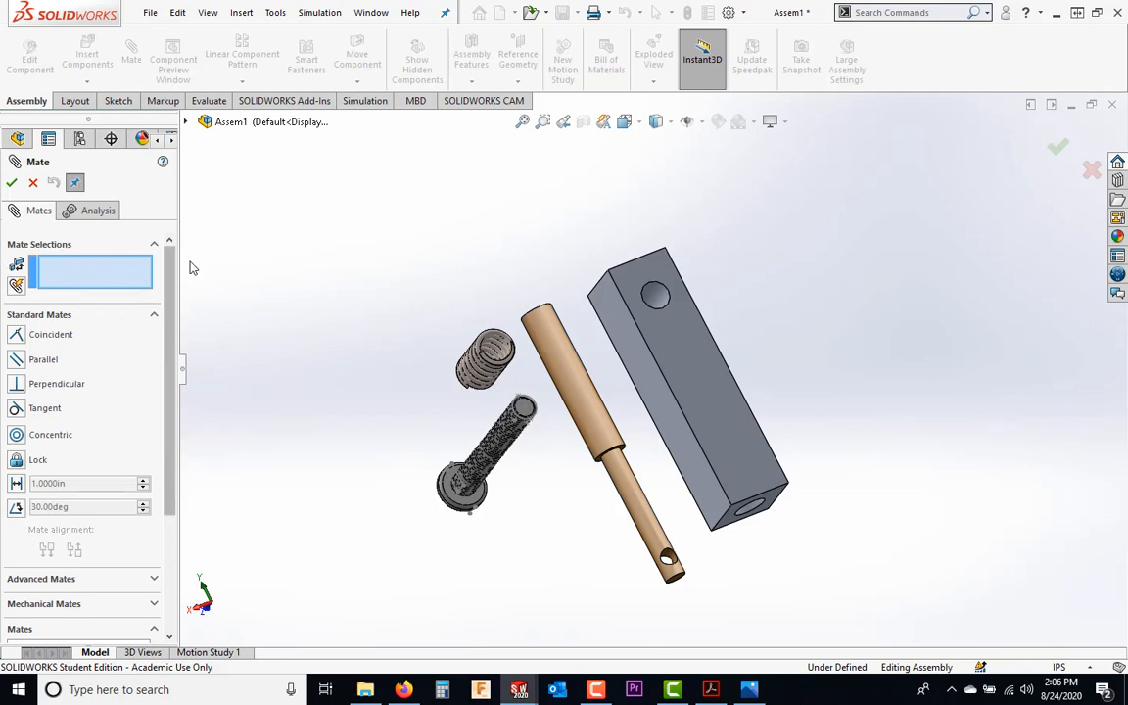
click(577, 378)
middle_drag(679, 473, 646, 358)
scroll(707, 400, down, 6)
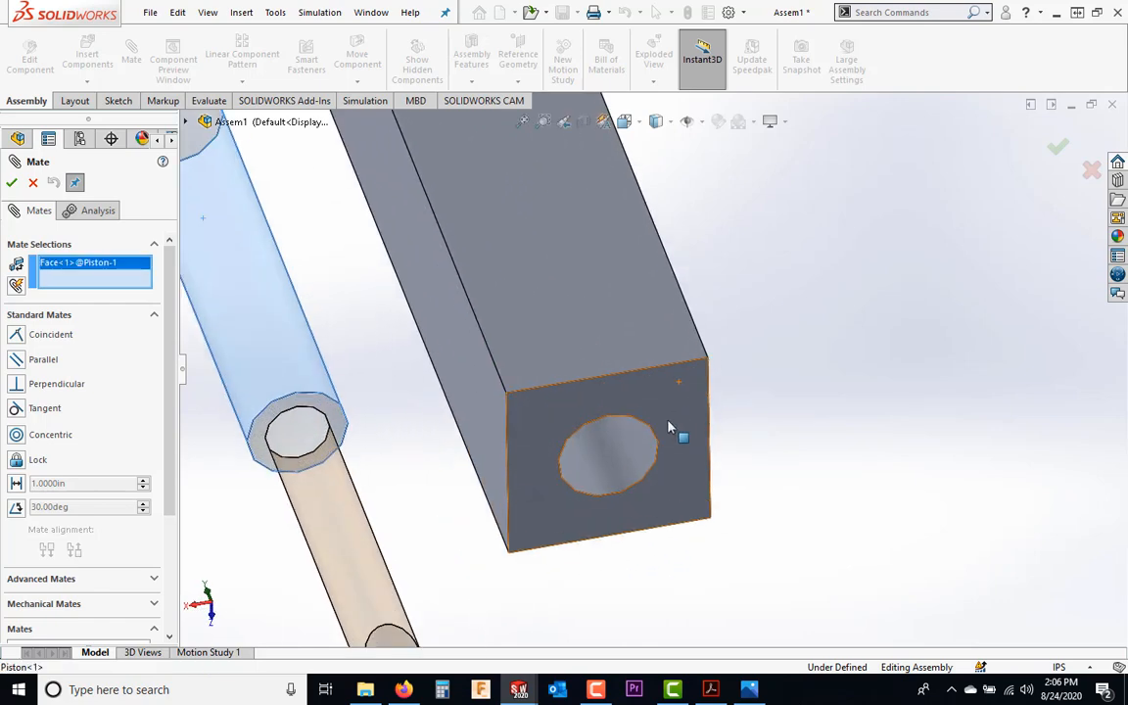
click(627, 462)
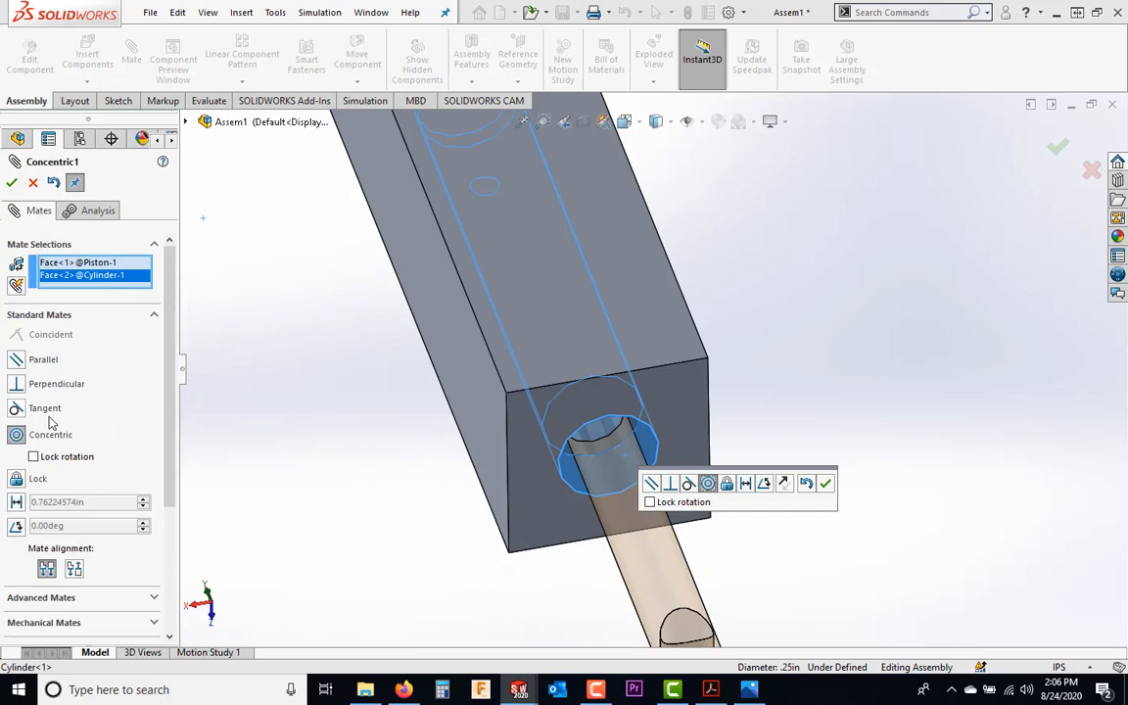
middle_drag(378, 442, 573, 480)
scroll(571, 474, up, 1)
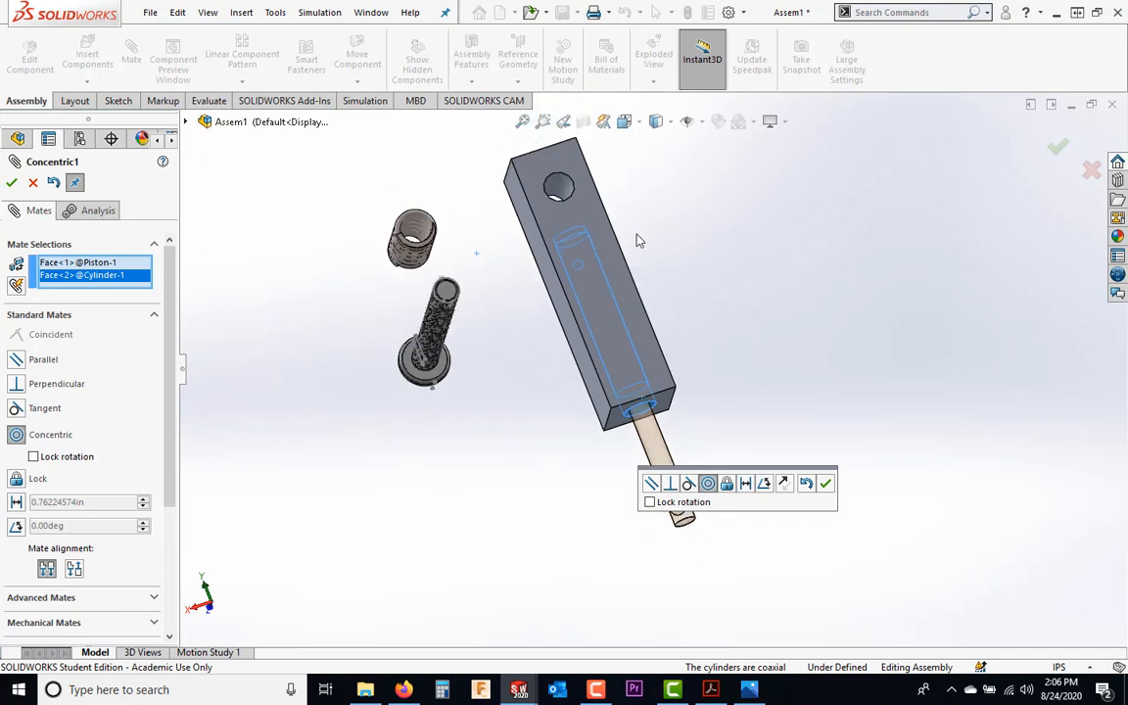
drag(675, 331, 679, 332)
right_click(639, 192)
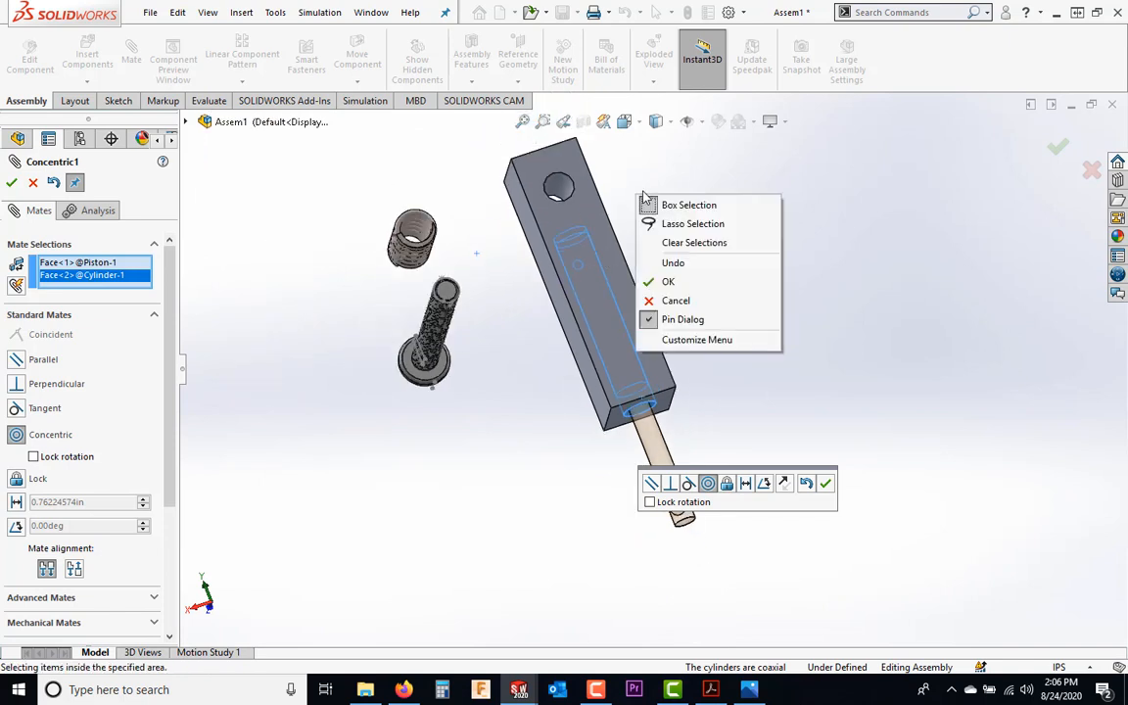
mouse_move(784, 186)
middle_down()
mouse_move(744, 241)
mouse_move(732, 288)
middle_up()
drag(671, 445, 732, 548)
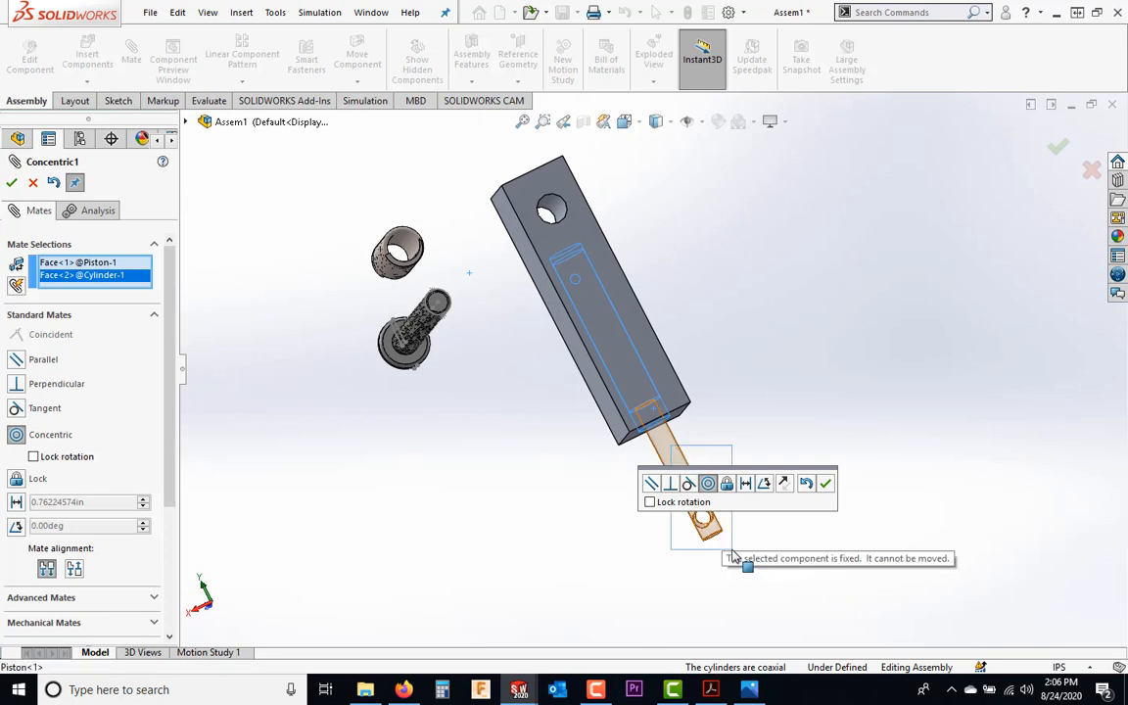
click(825, 486)
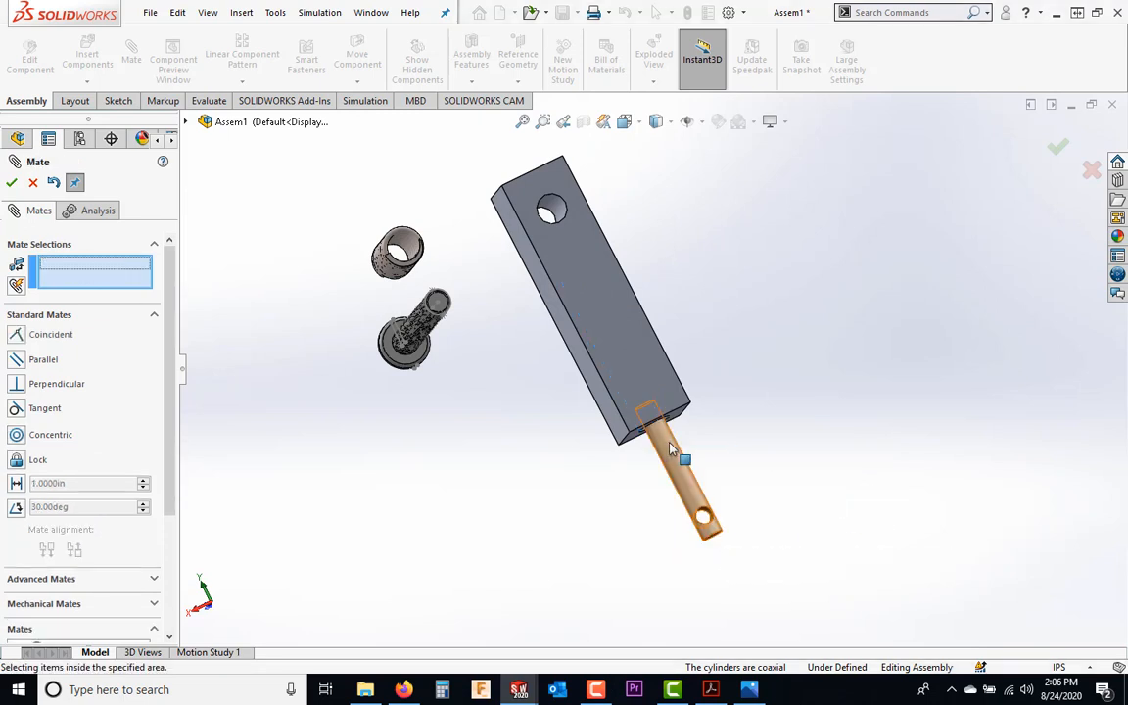
drag(693, 490, 713, 574)
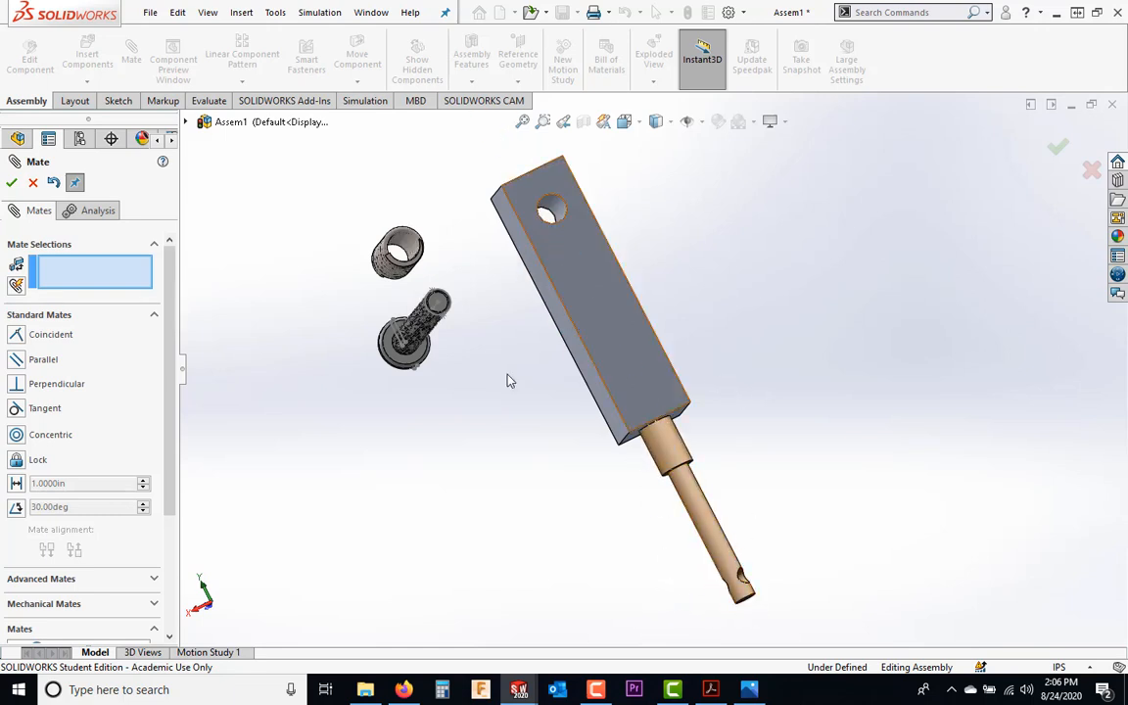
Examine the screw and spring location on the cylinders in the 3SistersBack.jpg reference photo
scroll(431, 254, down, 3)
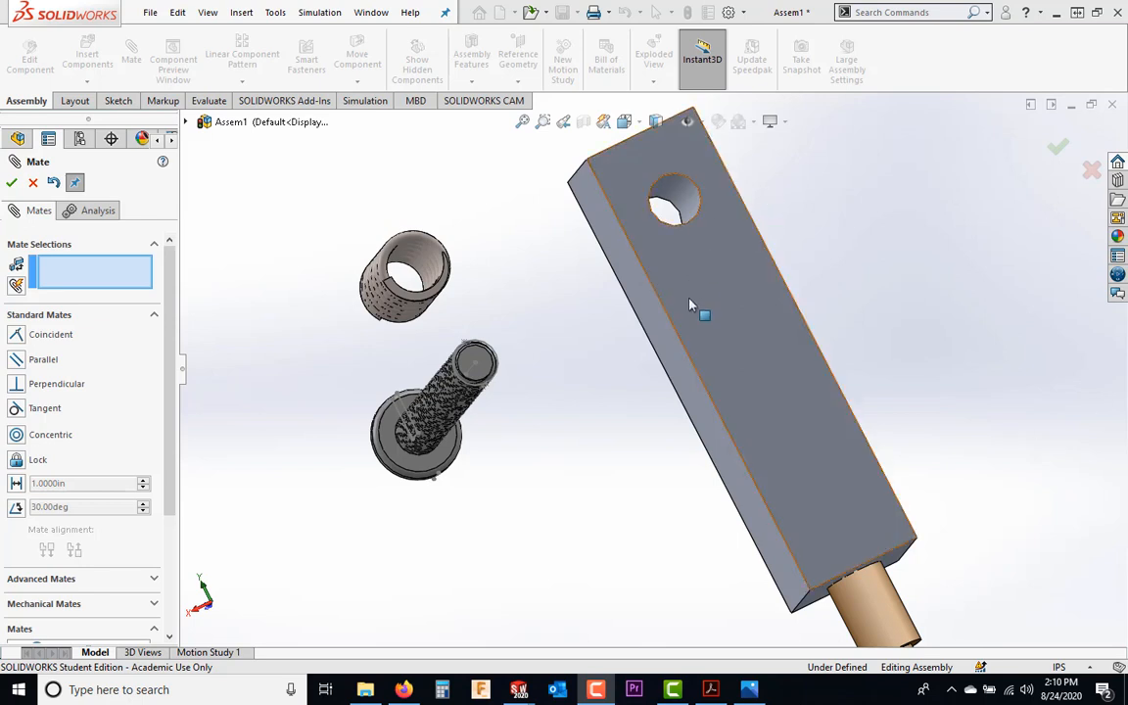
click(750, 690)
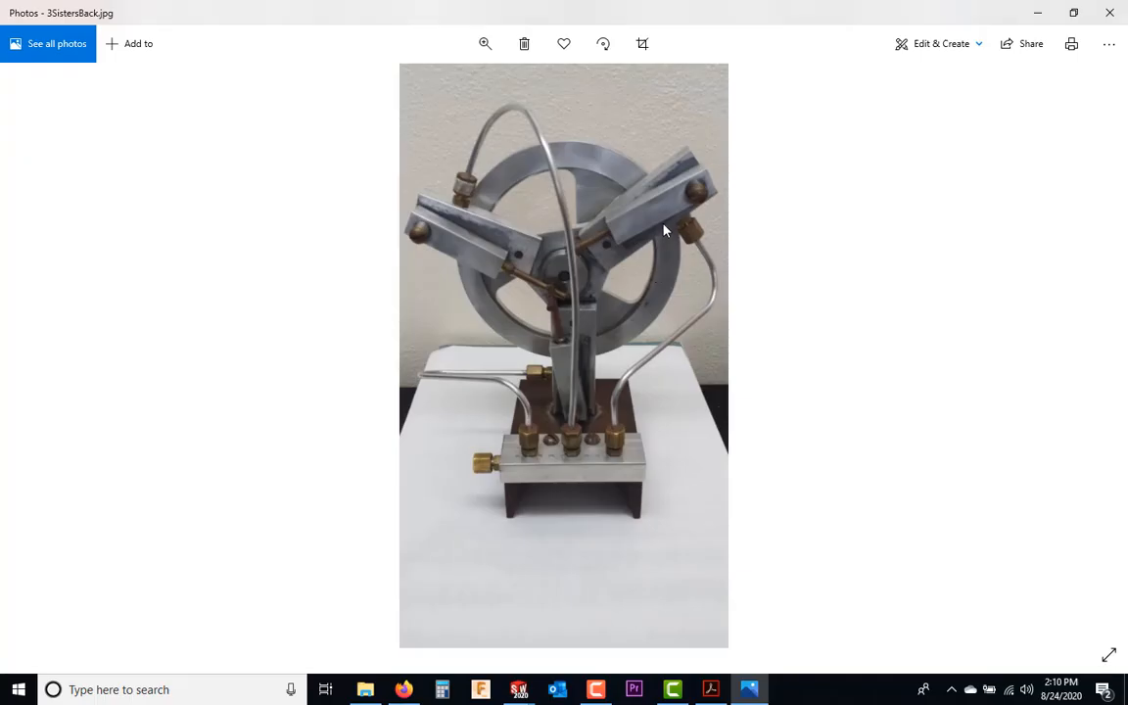
click(484, 43)
drag(415, 88, 422, 90)
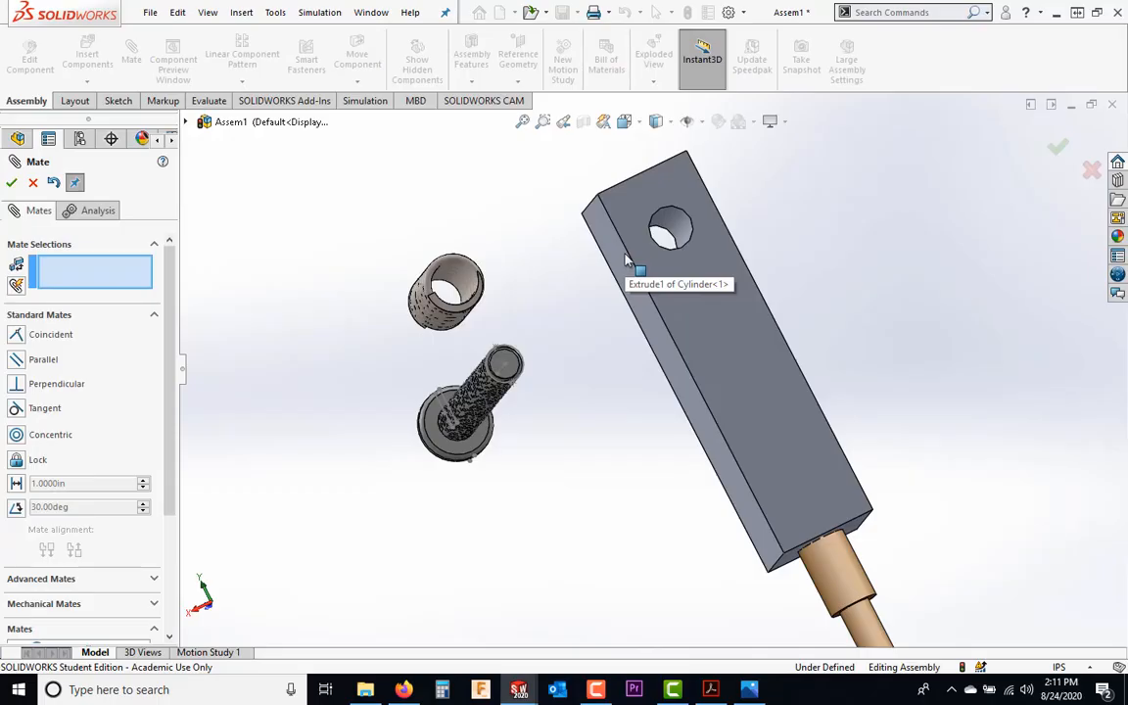
Mate the flat ground end face of the spring coincident with the cylinder's wide face that has the single cross hole
mouse_move(585, 323)
middle_down()
mouse_move(685, 321)
mouse_move(584, 321)
middle_up()
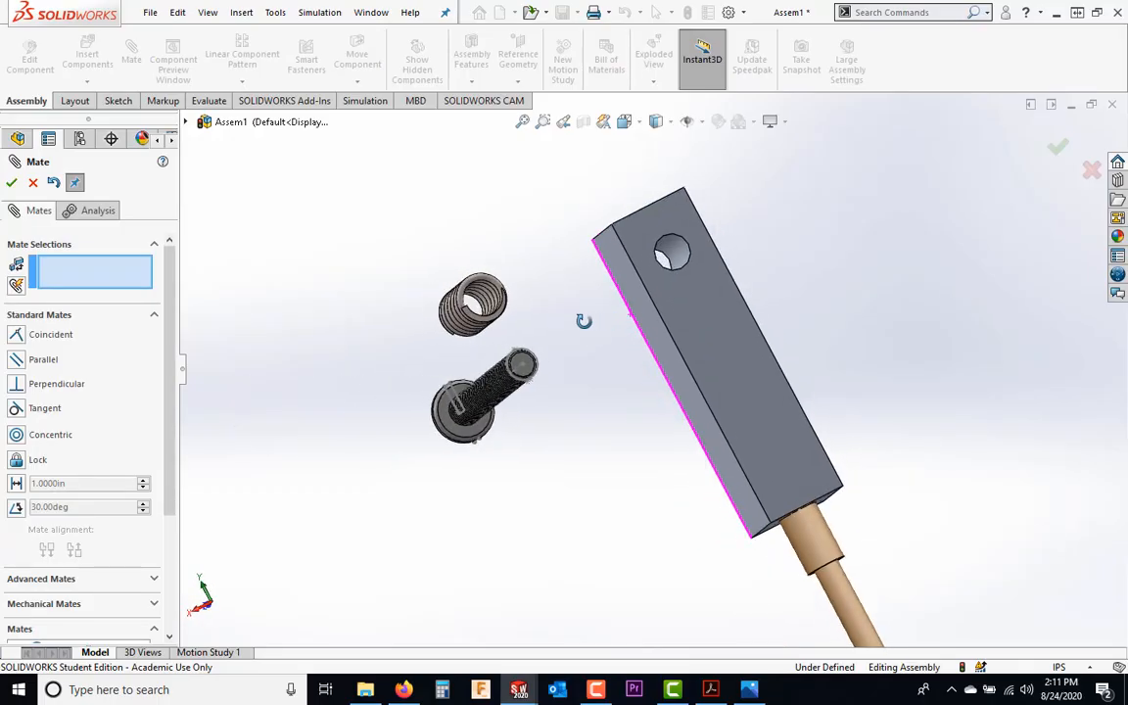
scroll(529, 327, down, 5)
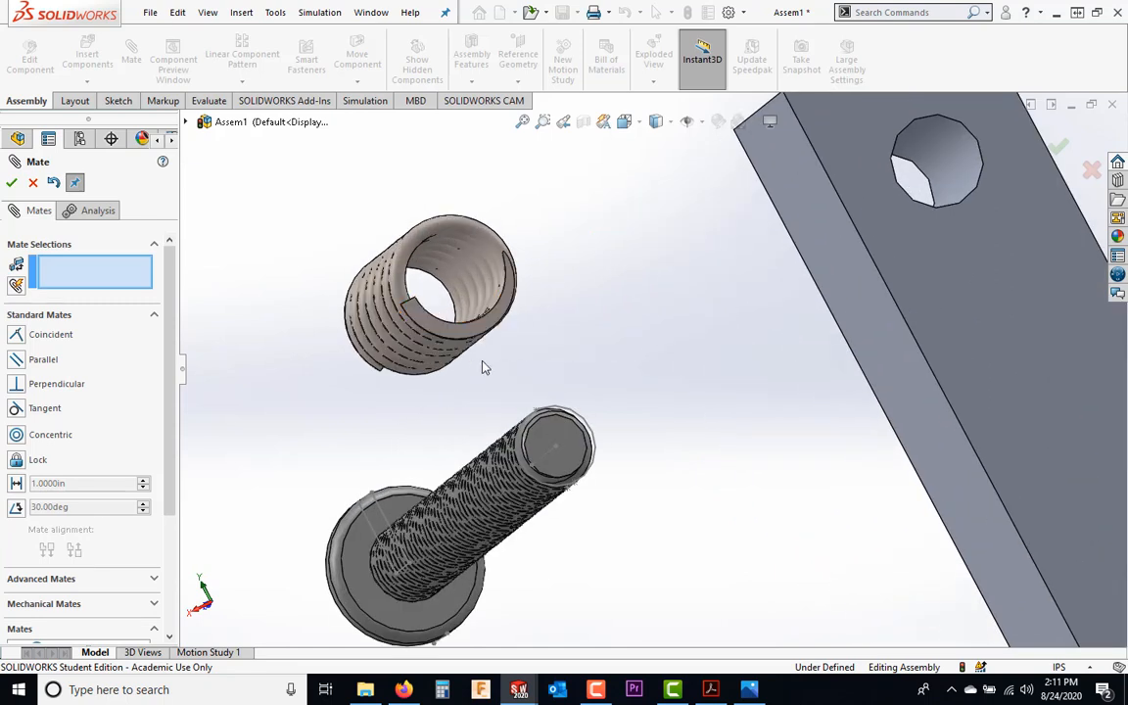
middle_drag(323, 279, 361, 347)
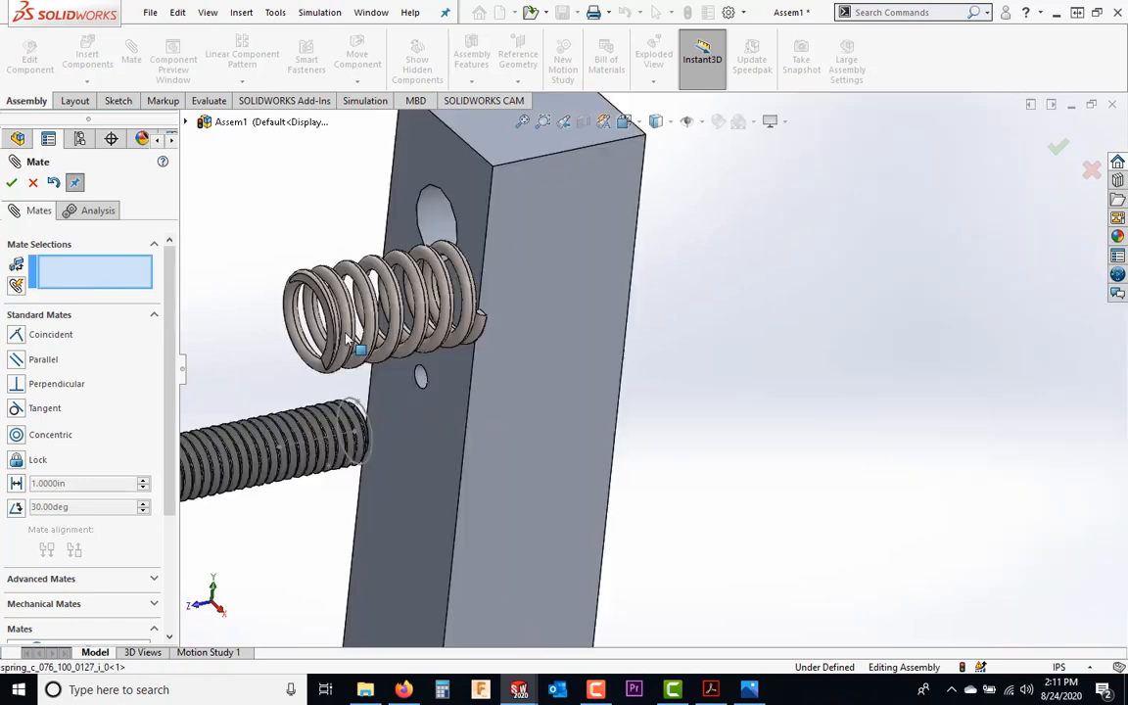
scroll(355, 338, down, 4)
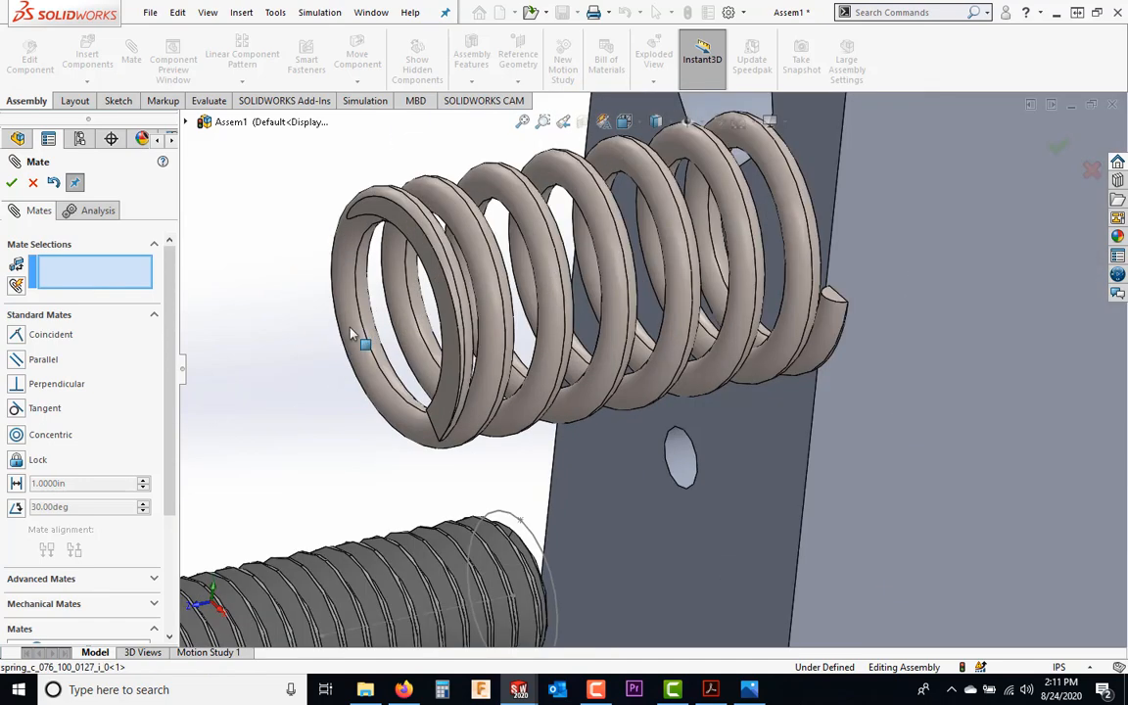
click(456, 319)
scroll(446, 380, up, 5)
scroll(446, 380, up, 3)
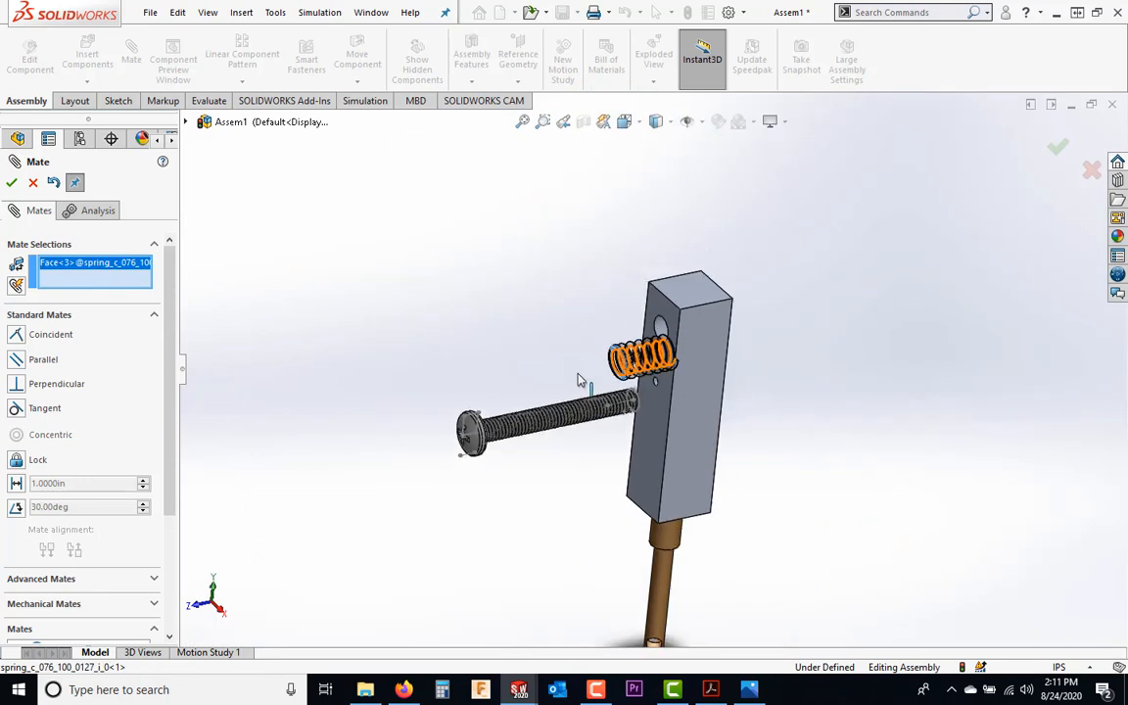
middle_drag(520, 335, 720, 330)
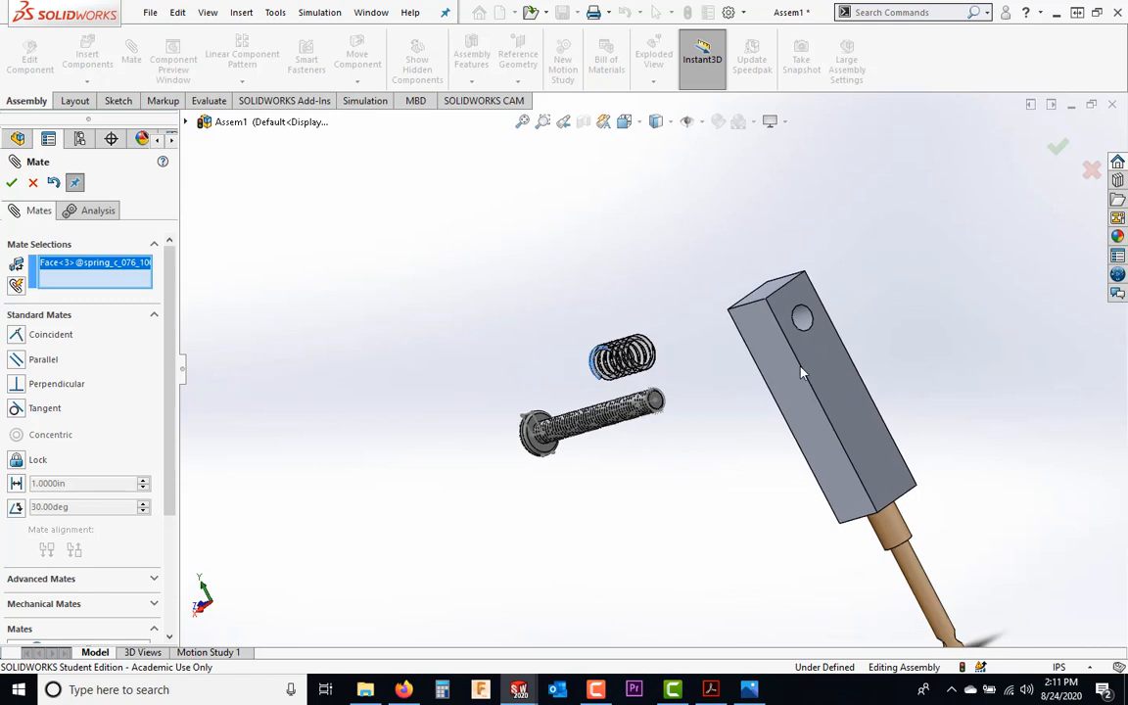
click(851, 382)
middle_drag(781, 449, 837, 362)
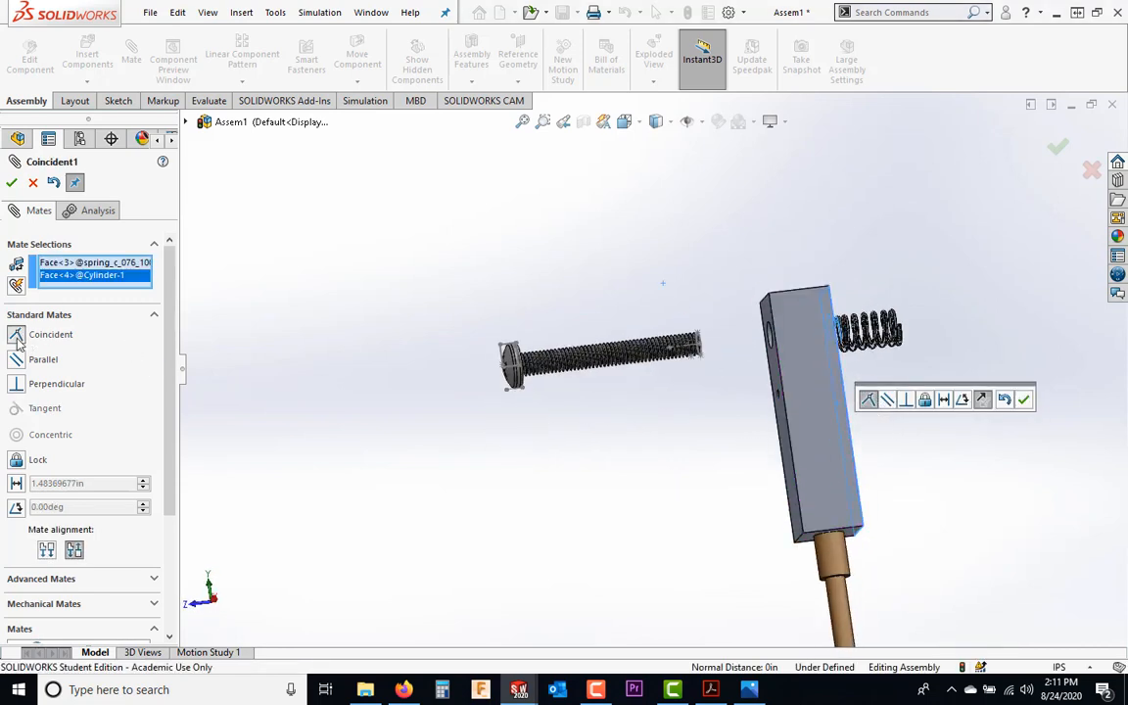
click(1023, 399)
Slide the spring across the cylinder's face to just below the cross hole and clear the stray screw arc from the mate selection
middle_drag(911, 390, 833, 365)
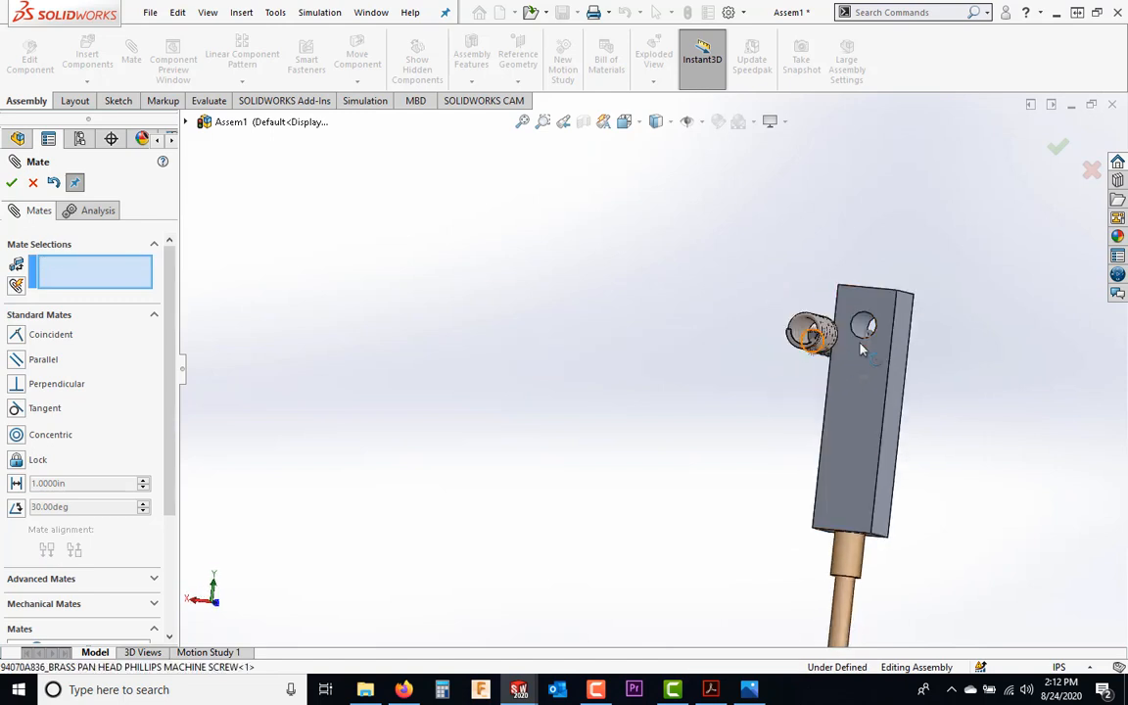
click(825, 331)
drag(820, 319, 892, 302)
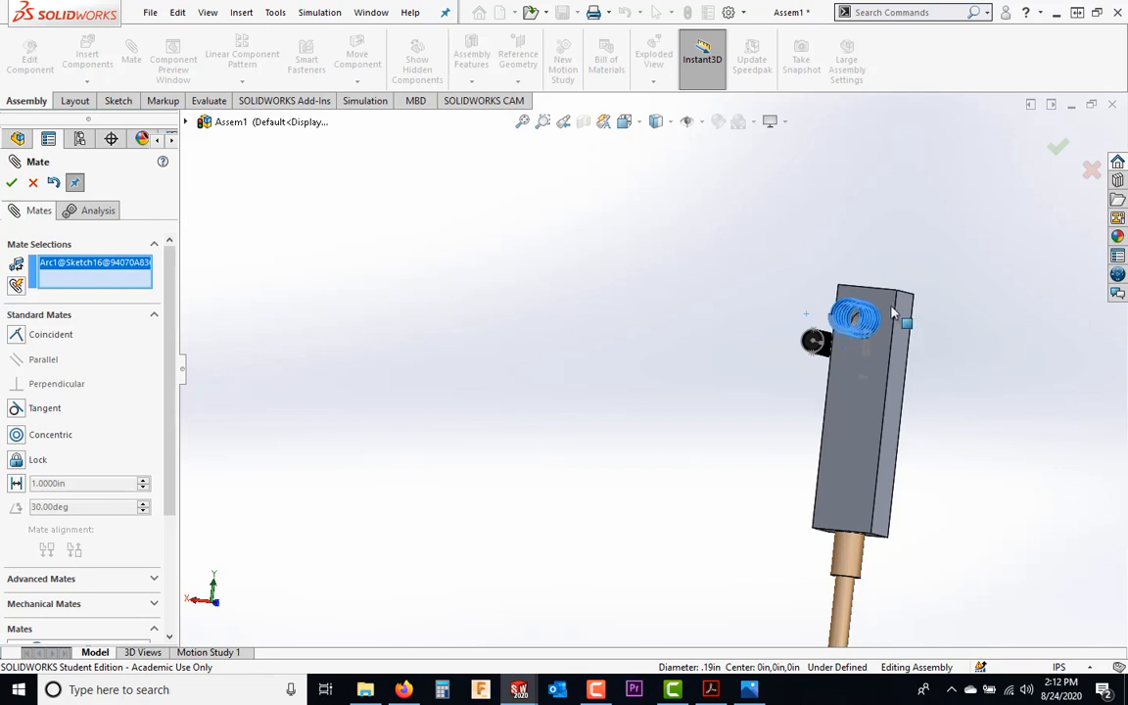
middle_drag(981, 416, 945, 436)
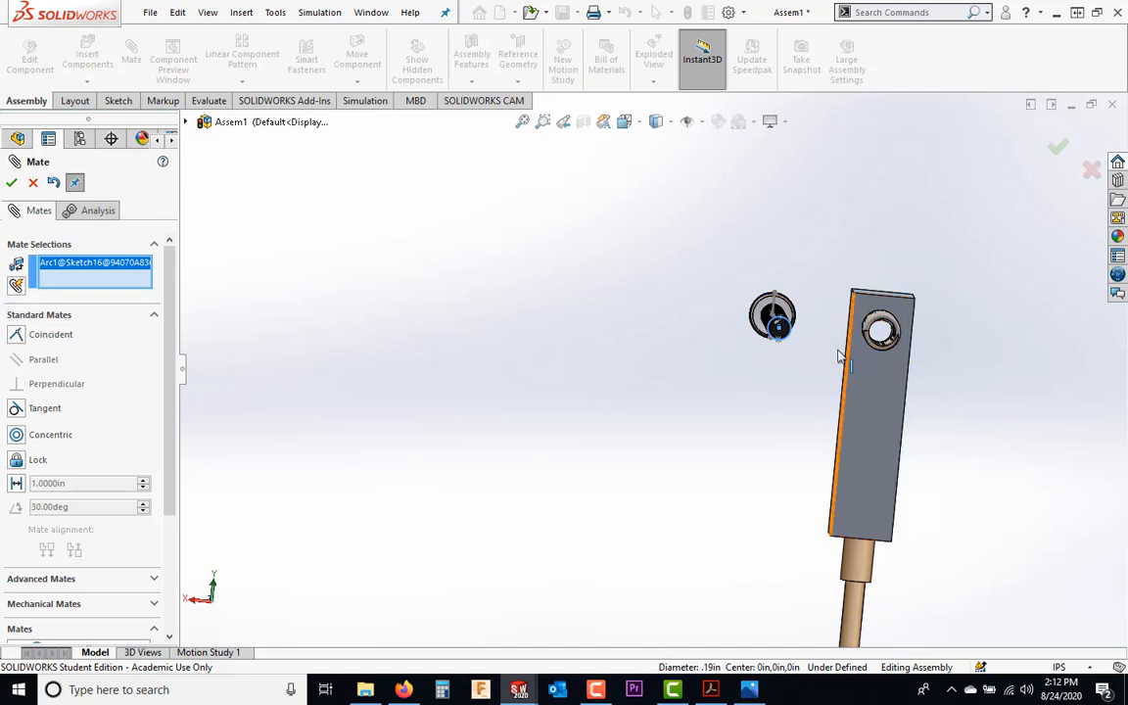
middle_drag(842, 352, 848, 323)
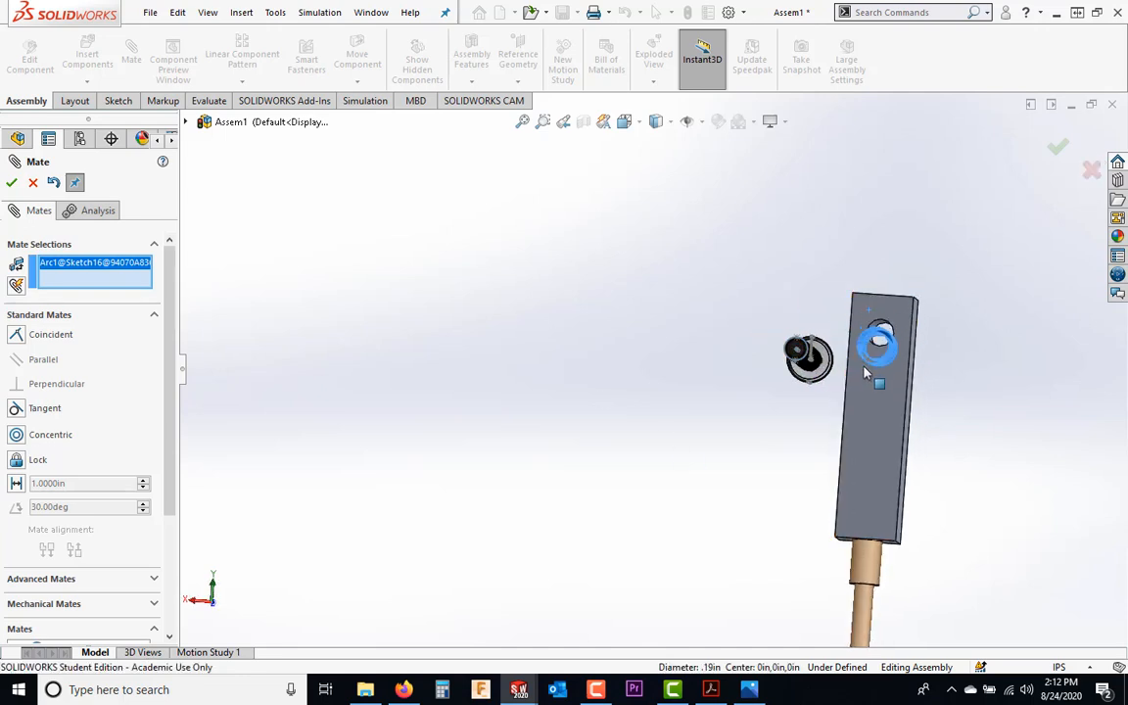
middle_drag(929, 367, 926, 390)
scroll(926, 390, down, 3)
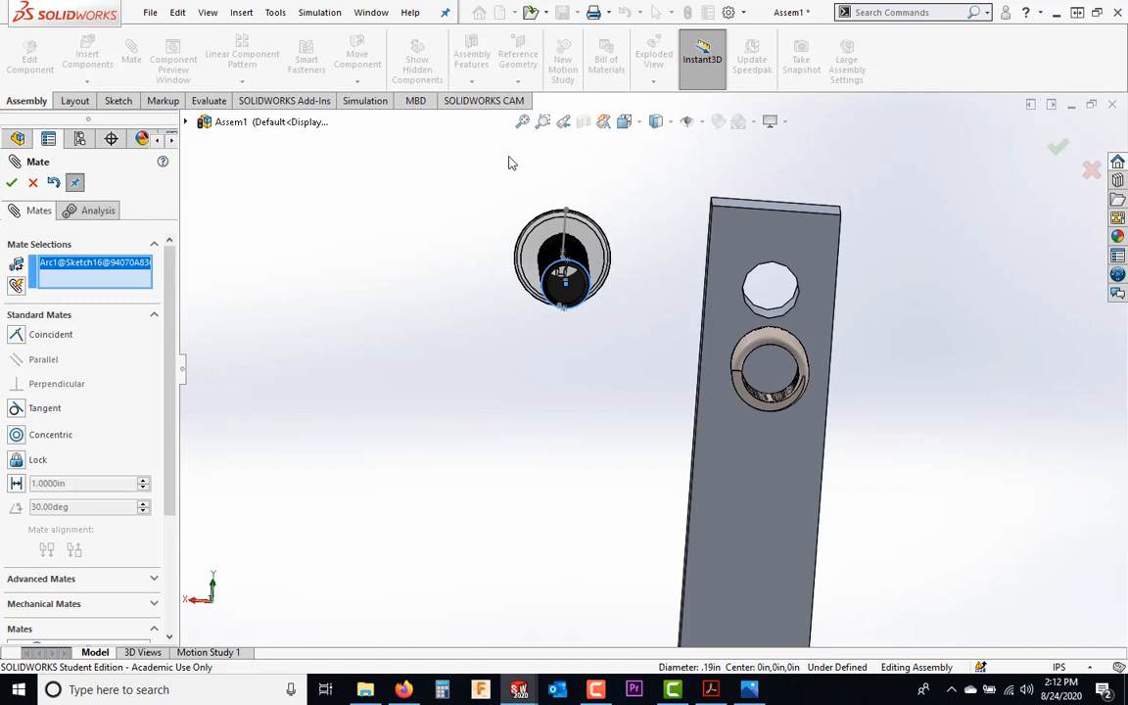
click(412, 293)
middle_drag(771, 314, 769, 294)
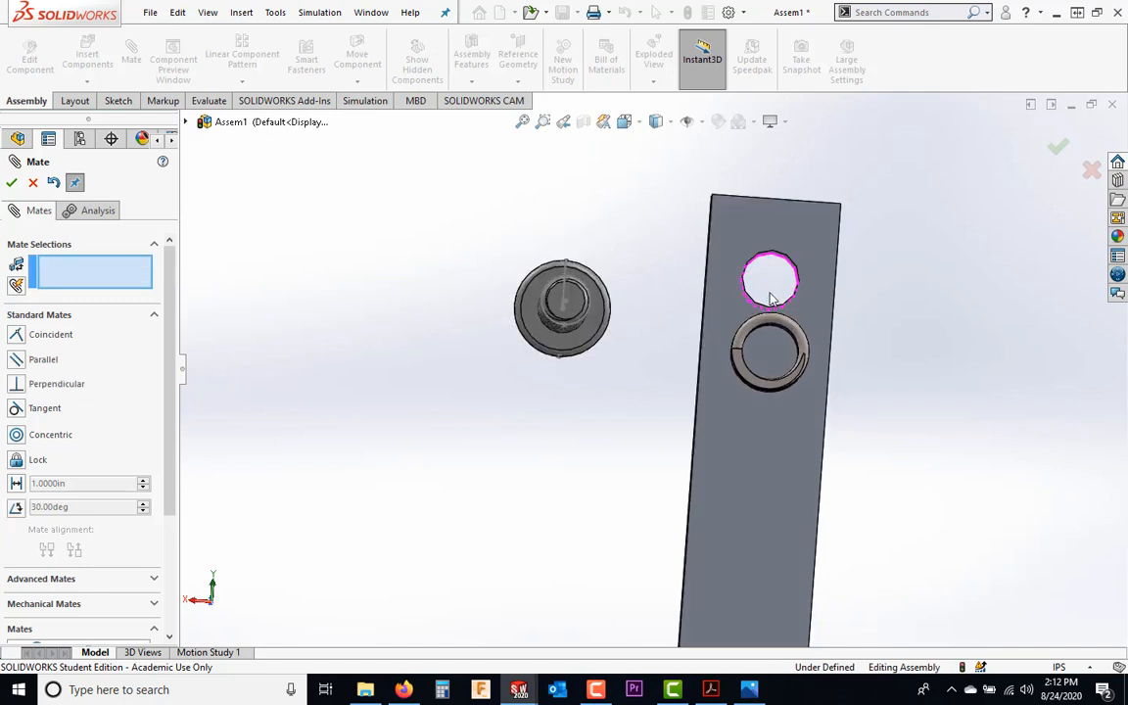
Mate the spring's origin concentric with the cylindrical face of the cylinder's cross hole
click(186, 122)
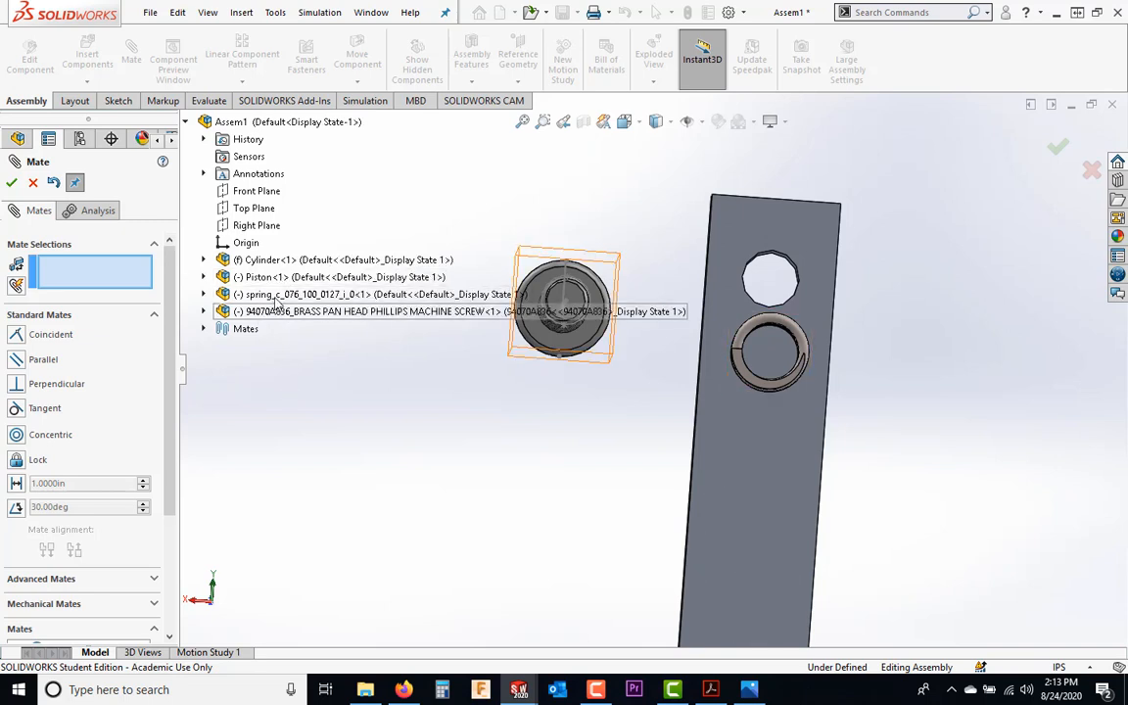
click(204, 294)
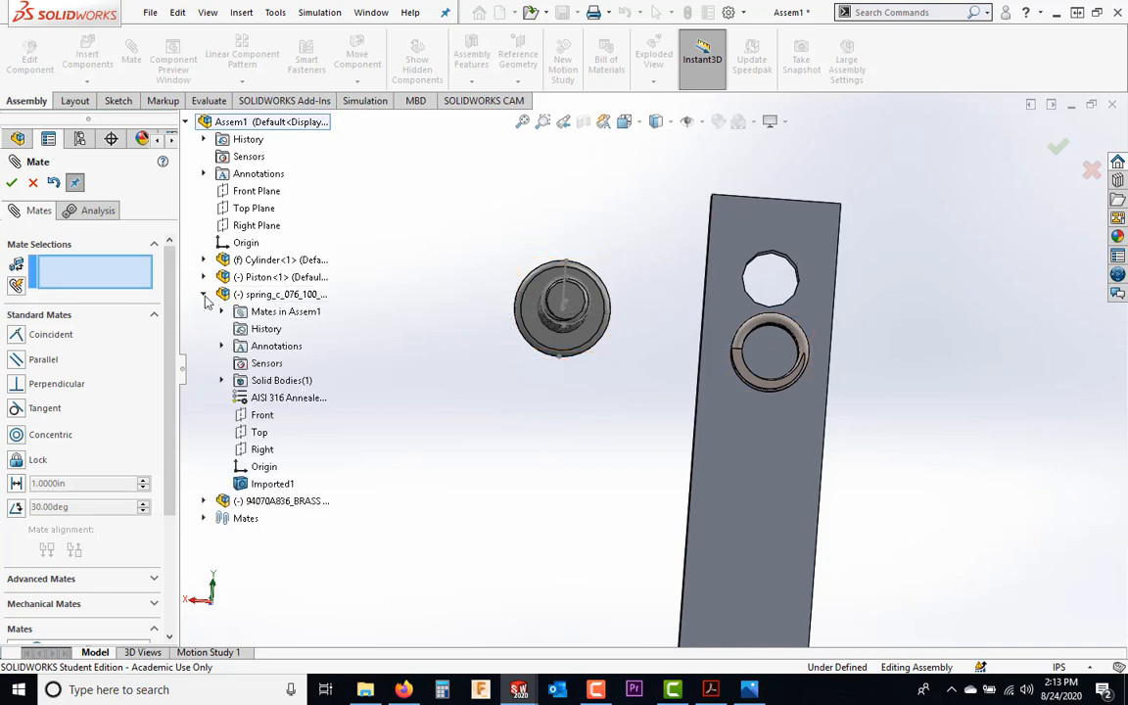
click(263, 467)
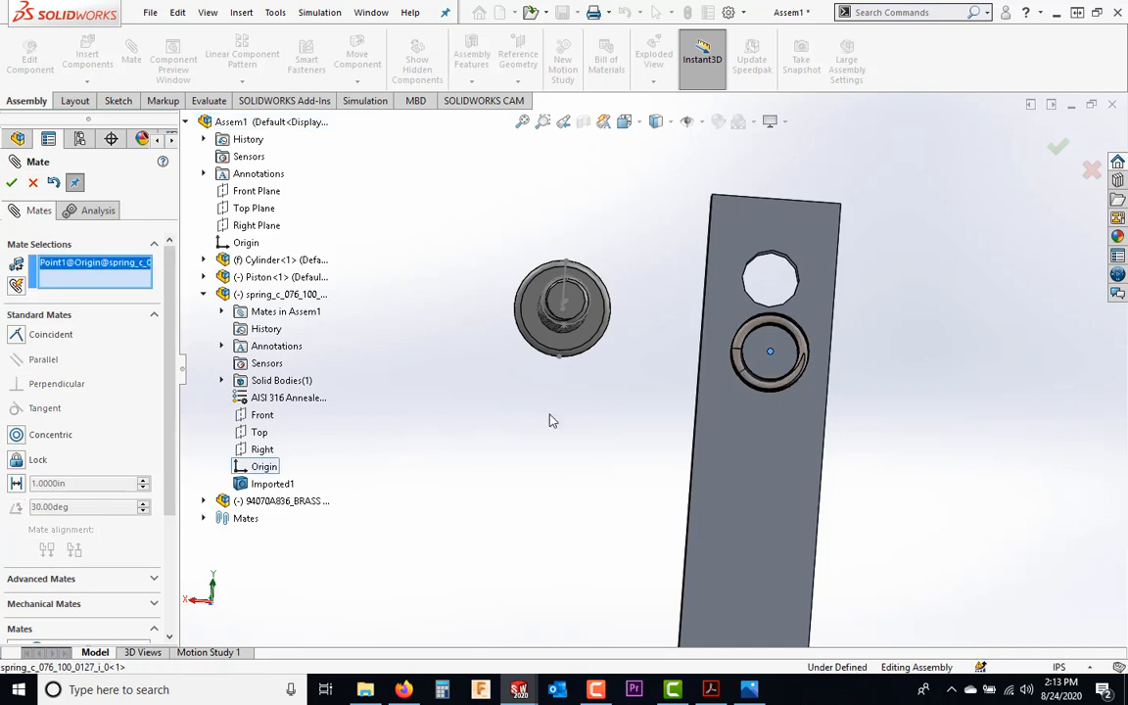
middle_drag(549, 420, 559, 466)
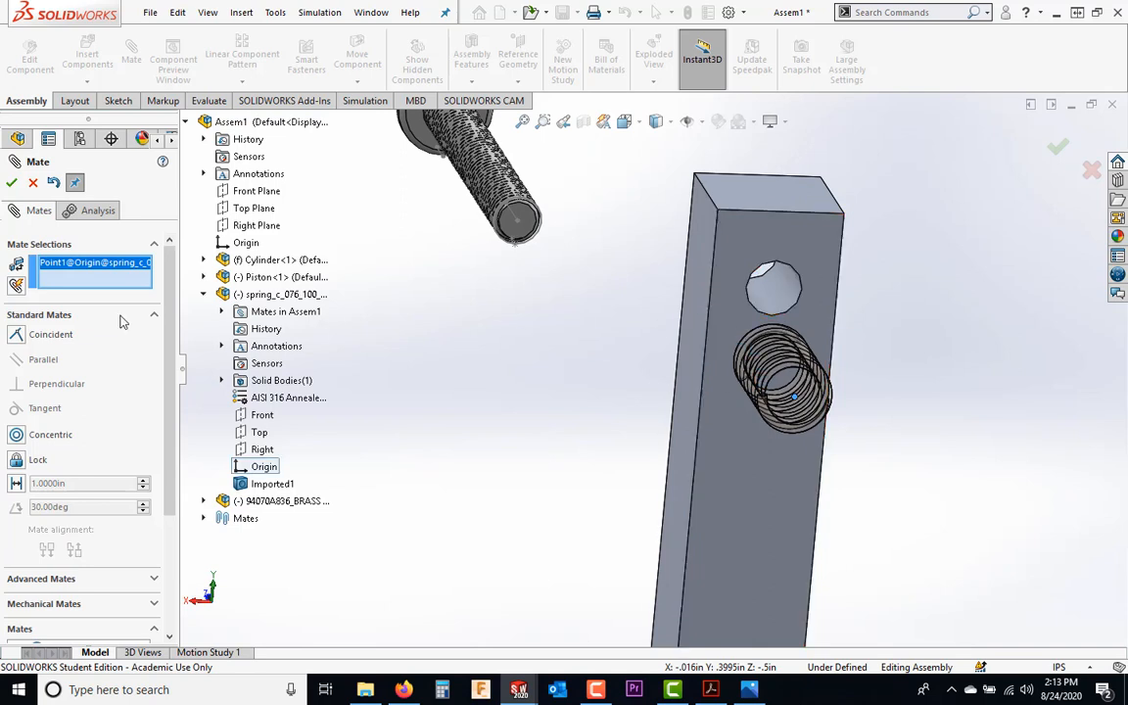
click(786, 293)
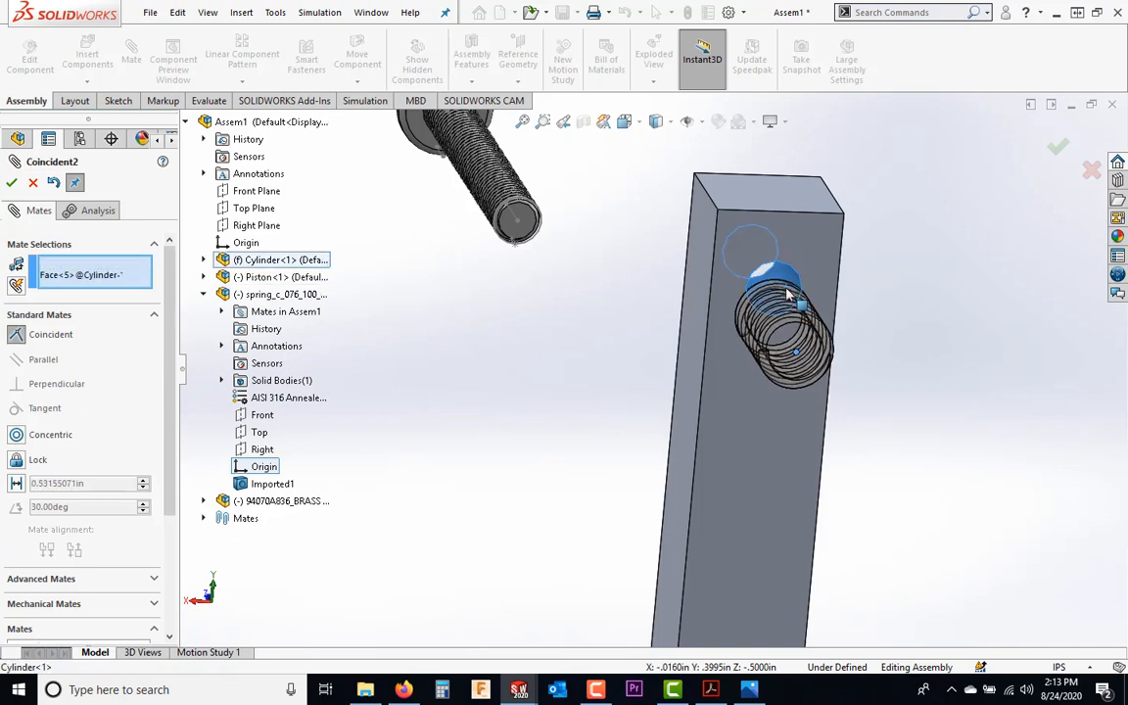
middle_drag(571, 372, 550, 307)
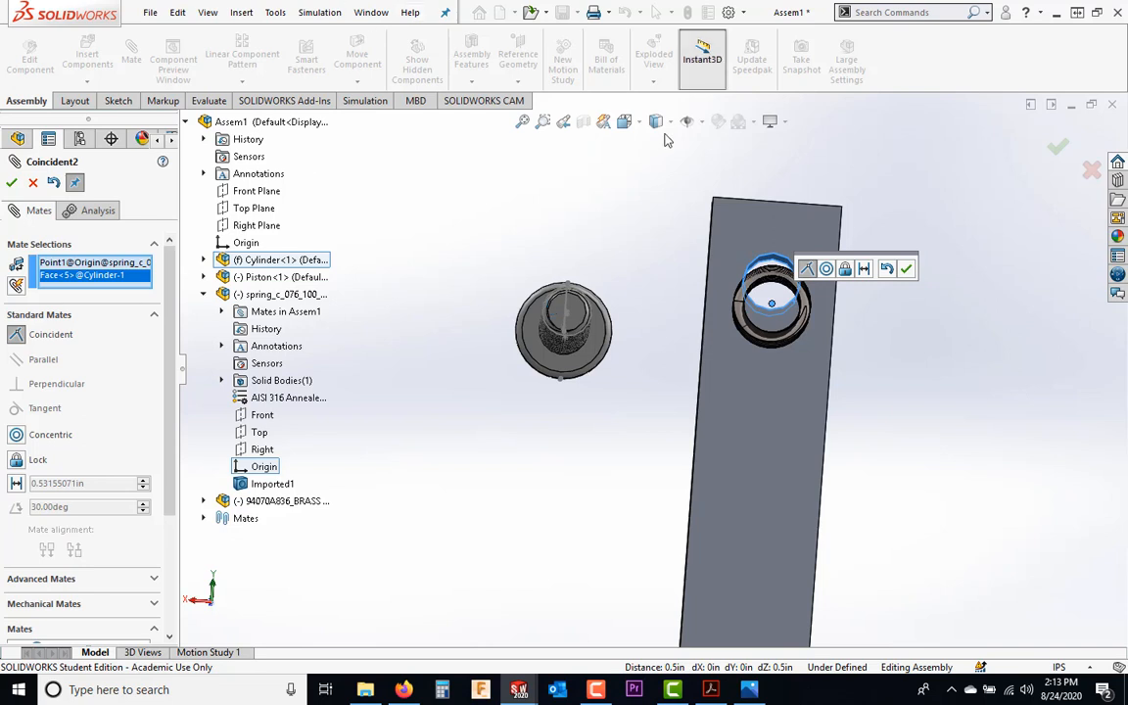
click(827, 269)
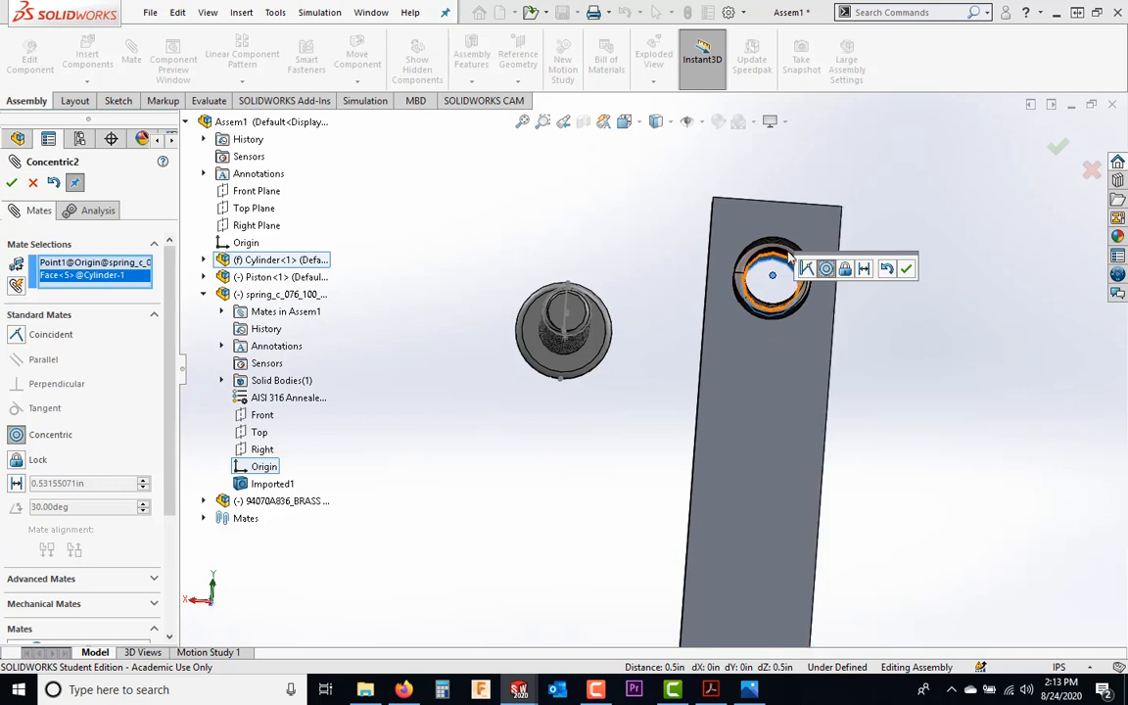
click(906, 268)
Select the flat face on the spring's free end and the underside of the brass screw's head for a coincident mate
middle_drag(893, 342, 779, 261)
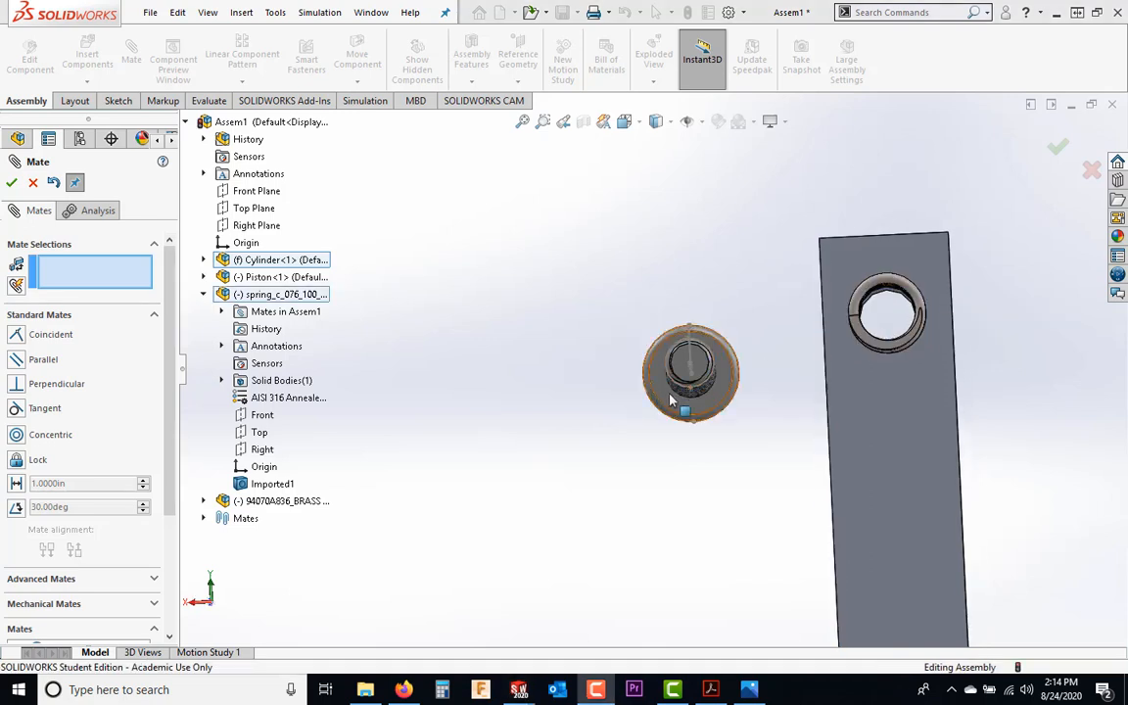
middle_drag(668, 396, 720, 410)
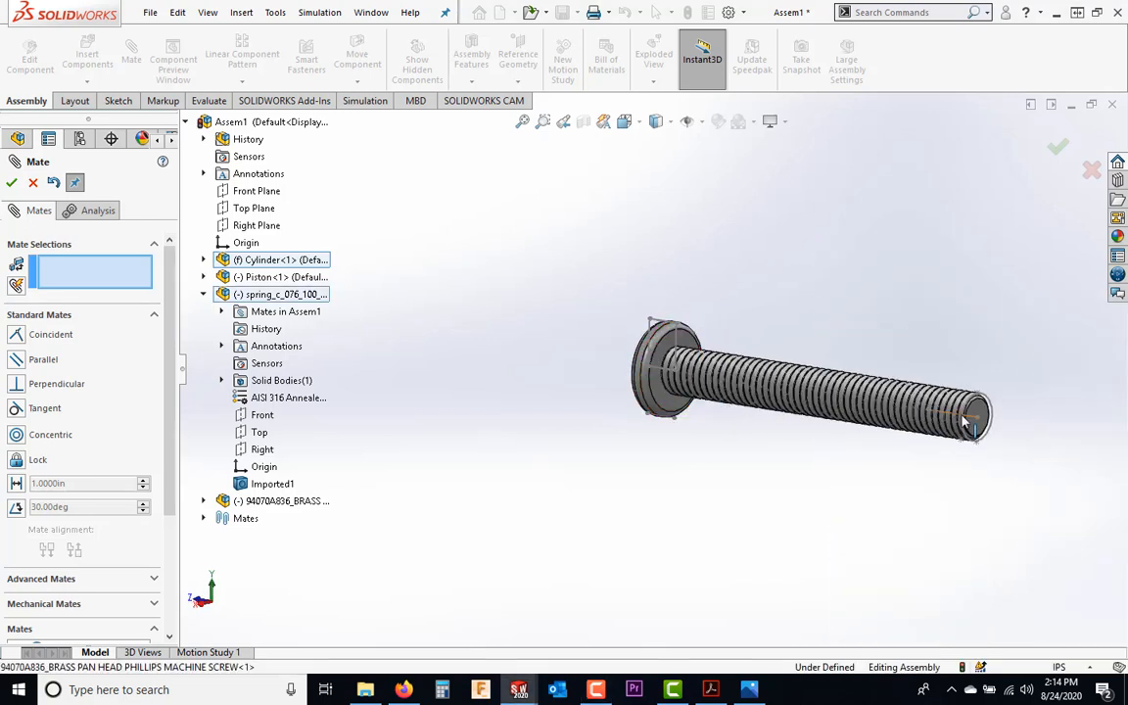
scroll(939, 405, up, 5)
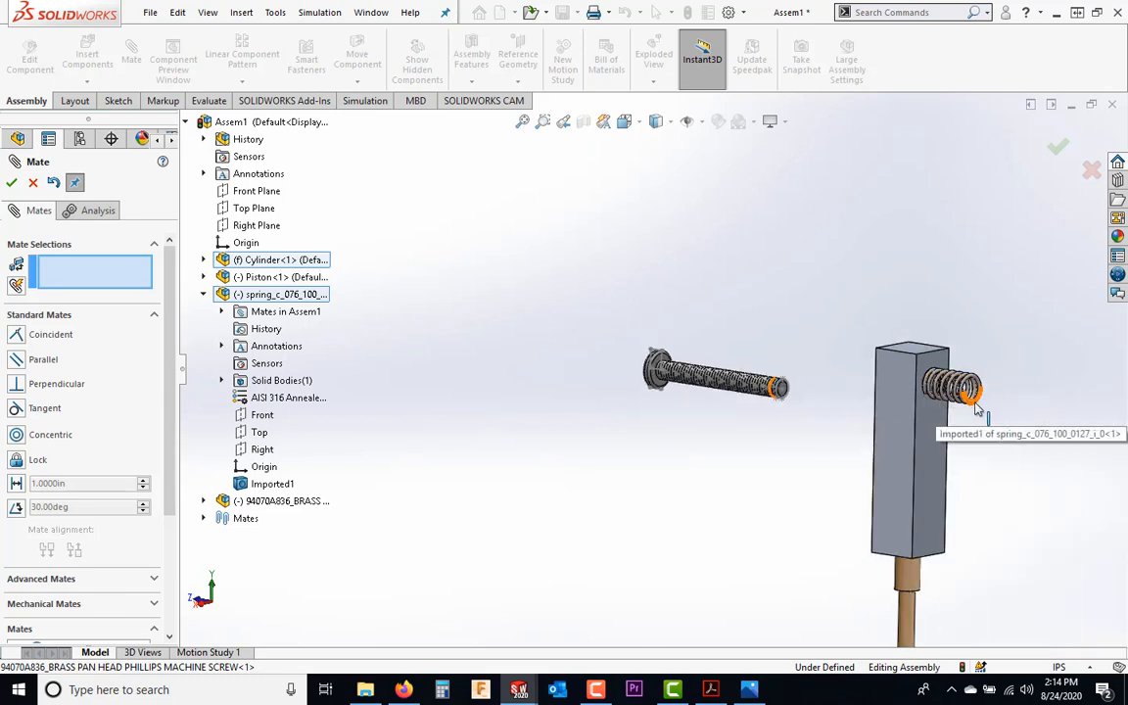
scroll(937, 376, down, 5)
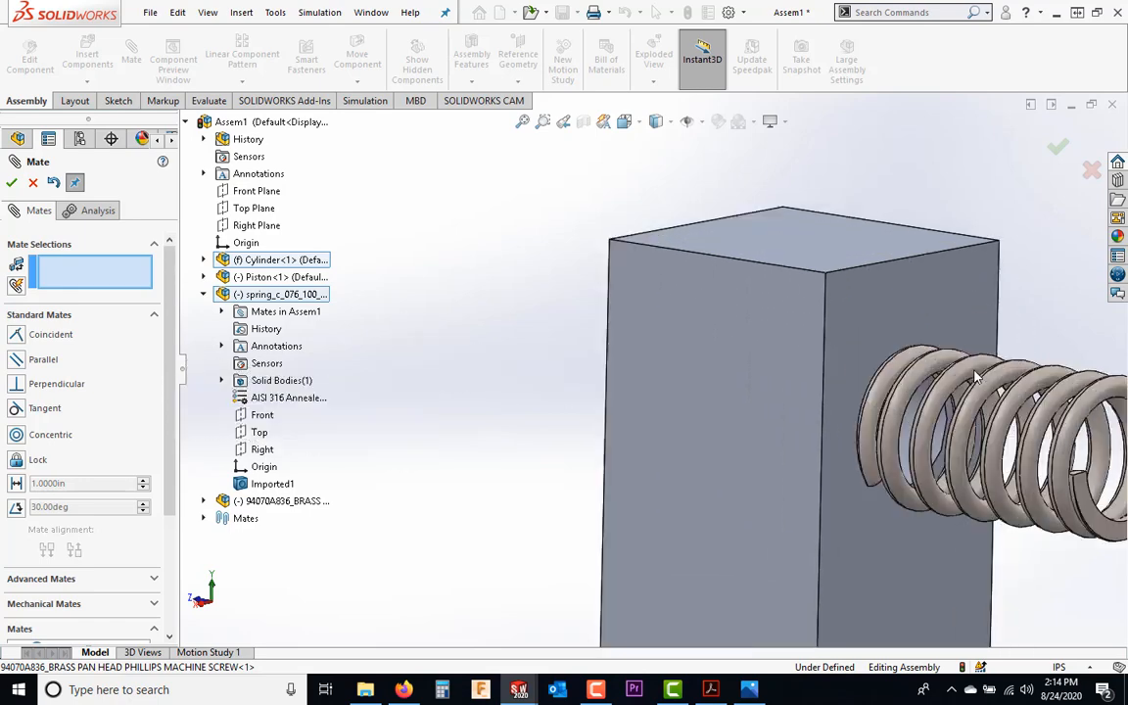
scroll(1008, 416, up, 2)
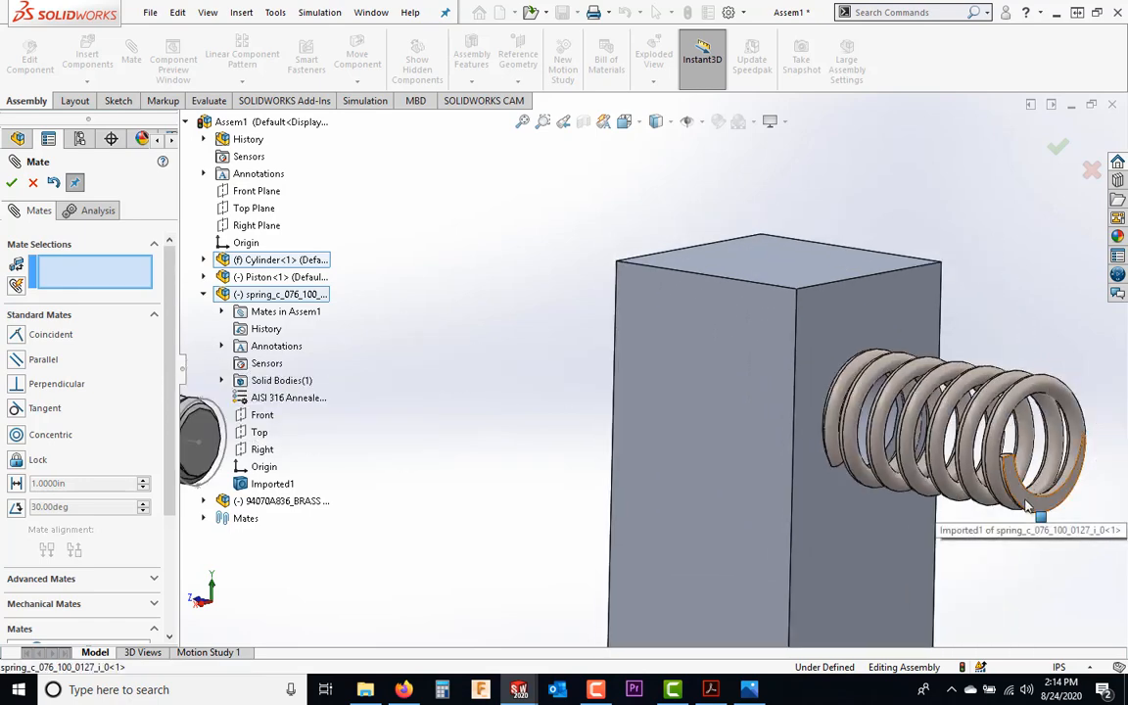
click(1029, 504)
scroll(597, 499, up, 3)
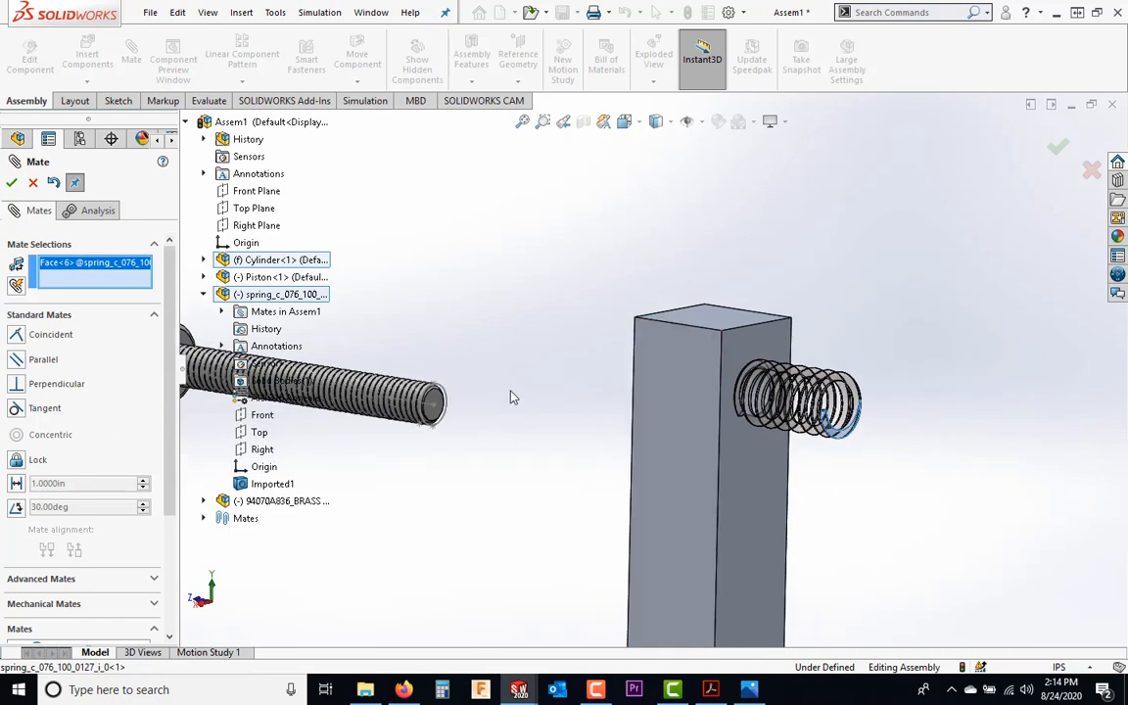
scroll(506, 388, up, 3)
scroll(506, 385, down, 8)
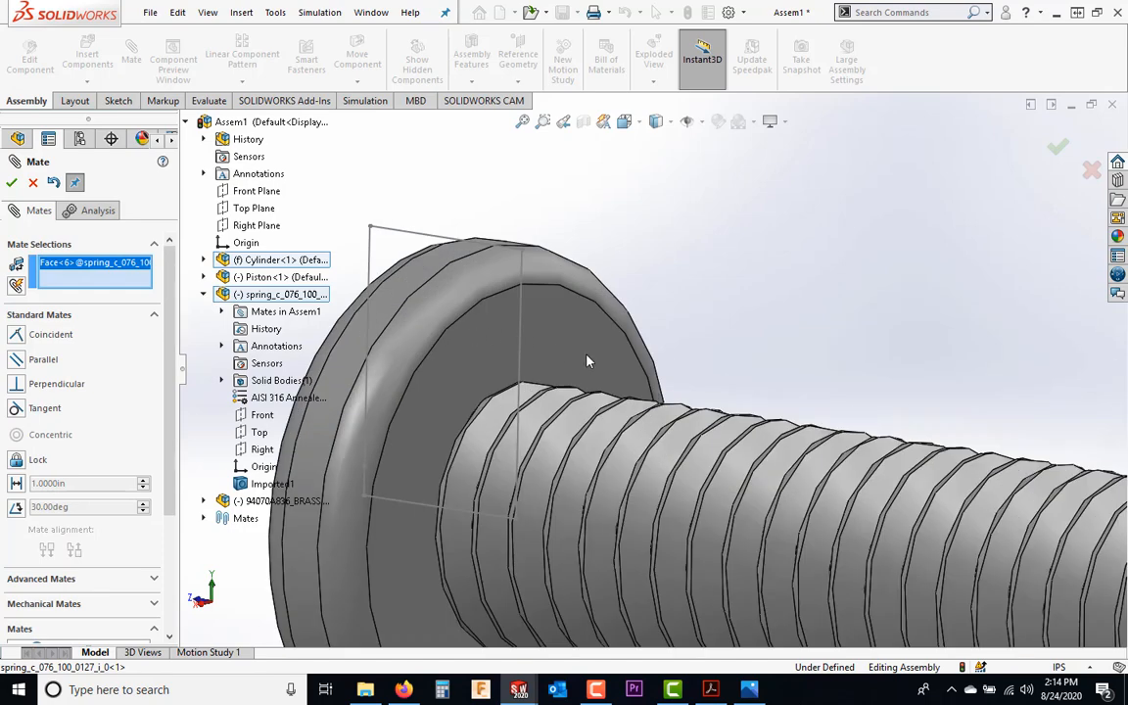
click(638, 372)
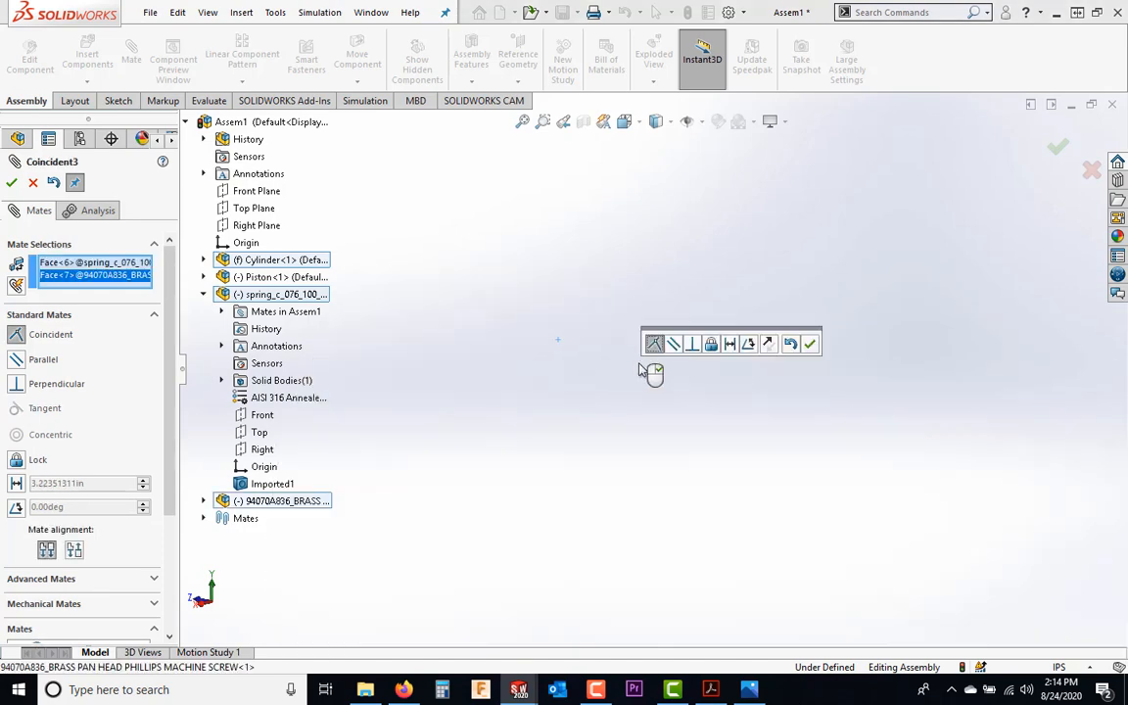
Flip the coincident mate's alignment so the screw points toward the cylinder, and accept the mate
scroll(750, 390, up, 5)
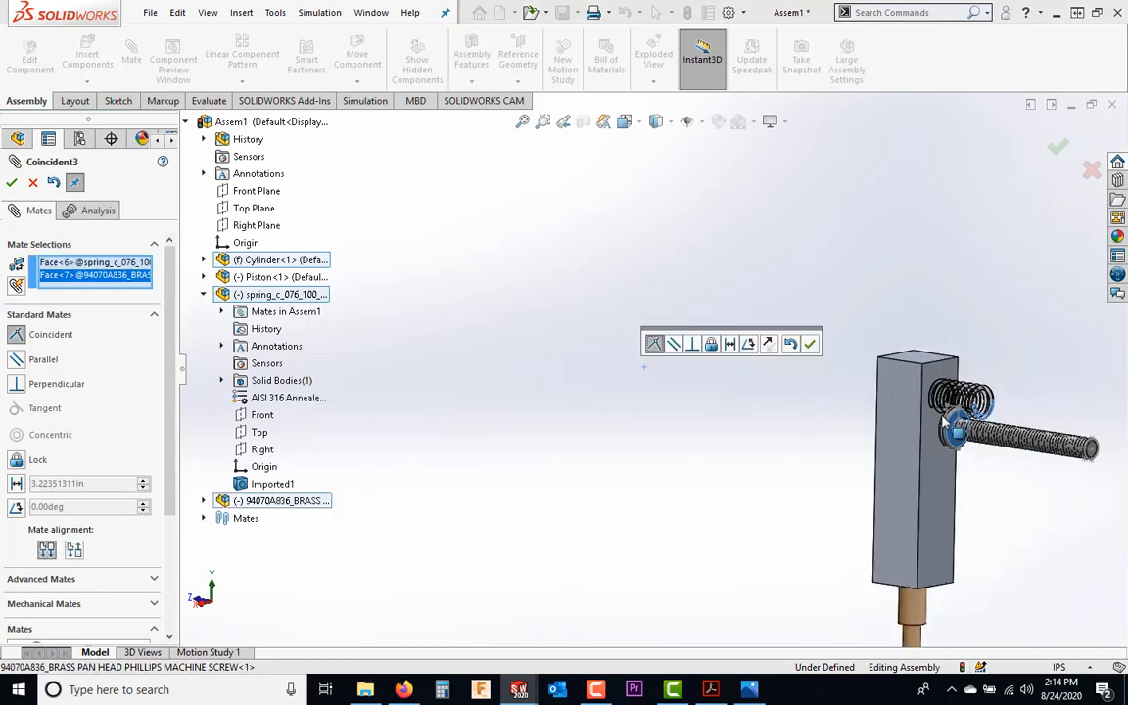
middle_drag(963, 427, 992, 402)
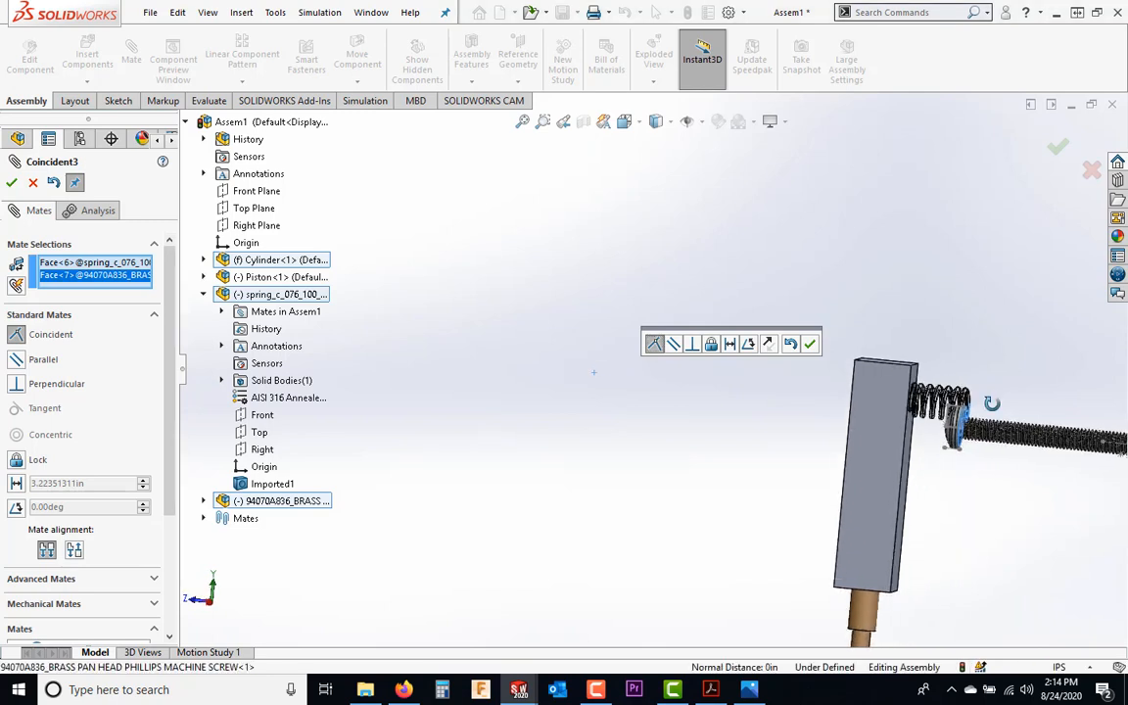
click(769, 344)
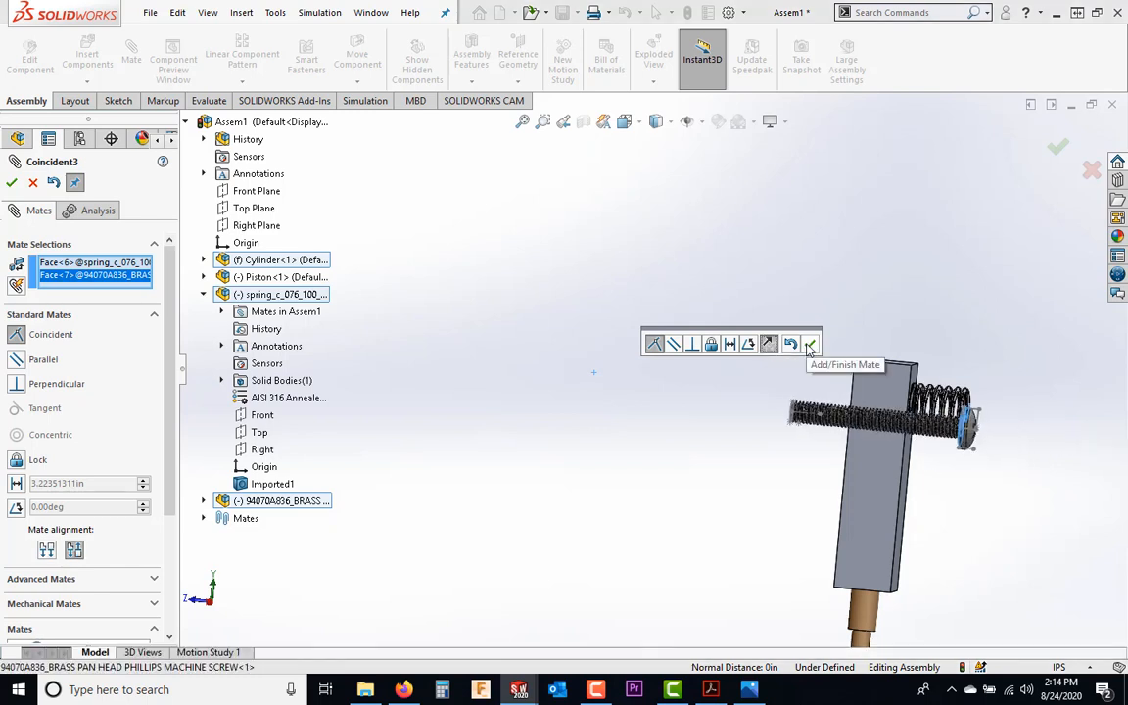
click(808, 345)
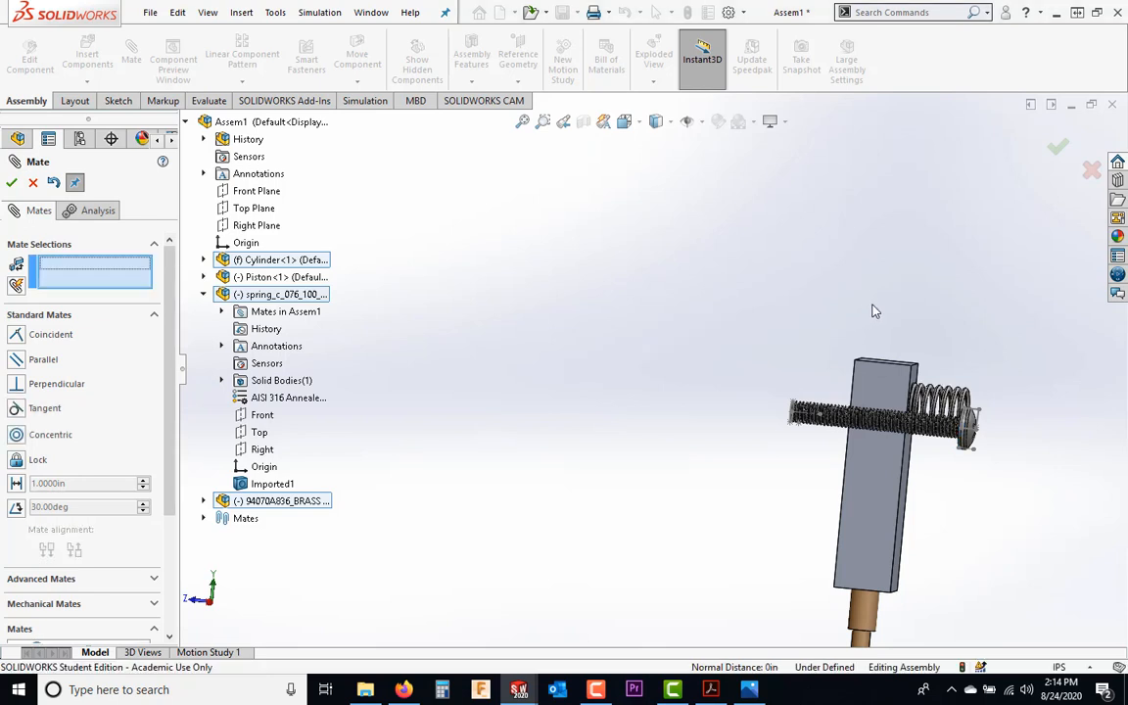
Mate the sketch circle at the brass screw's tip concentric with the cylinder's cross hole, and finish mating
middle_drag(875, 312, 759, 314)
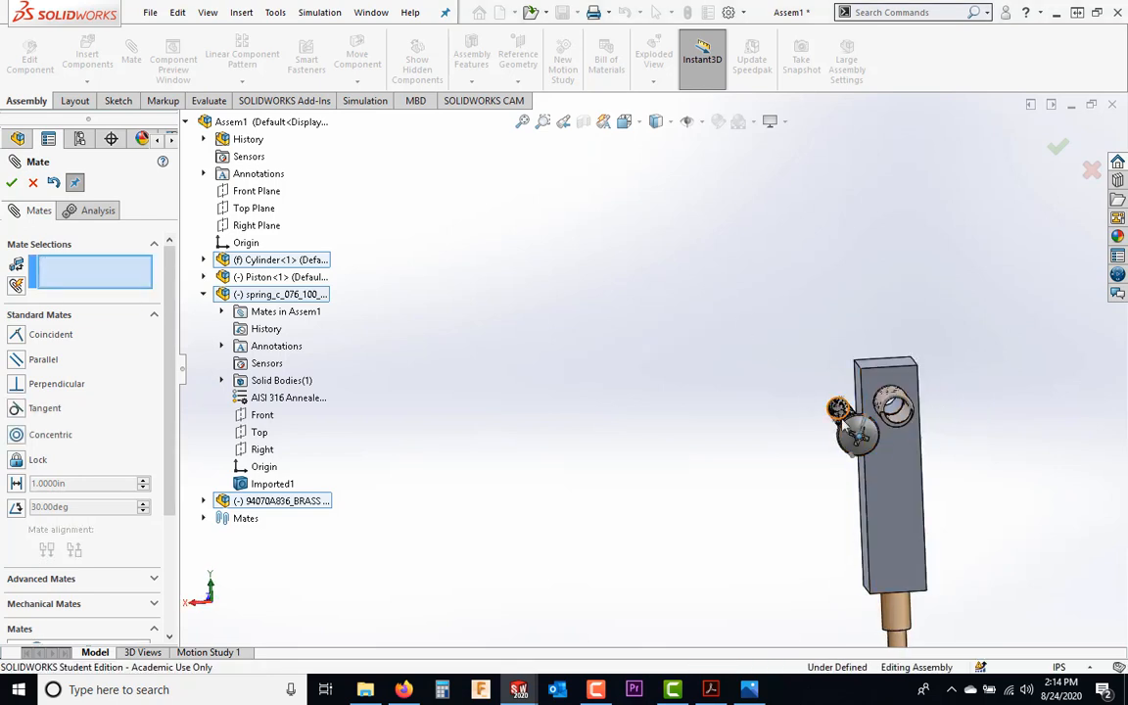
middle_drag(842, 420, 984, 417)
scroll(913, 415, up, 2)
scroll(984, 417, down, 5)
scroll(709, 383, down, 6)
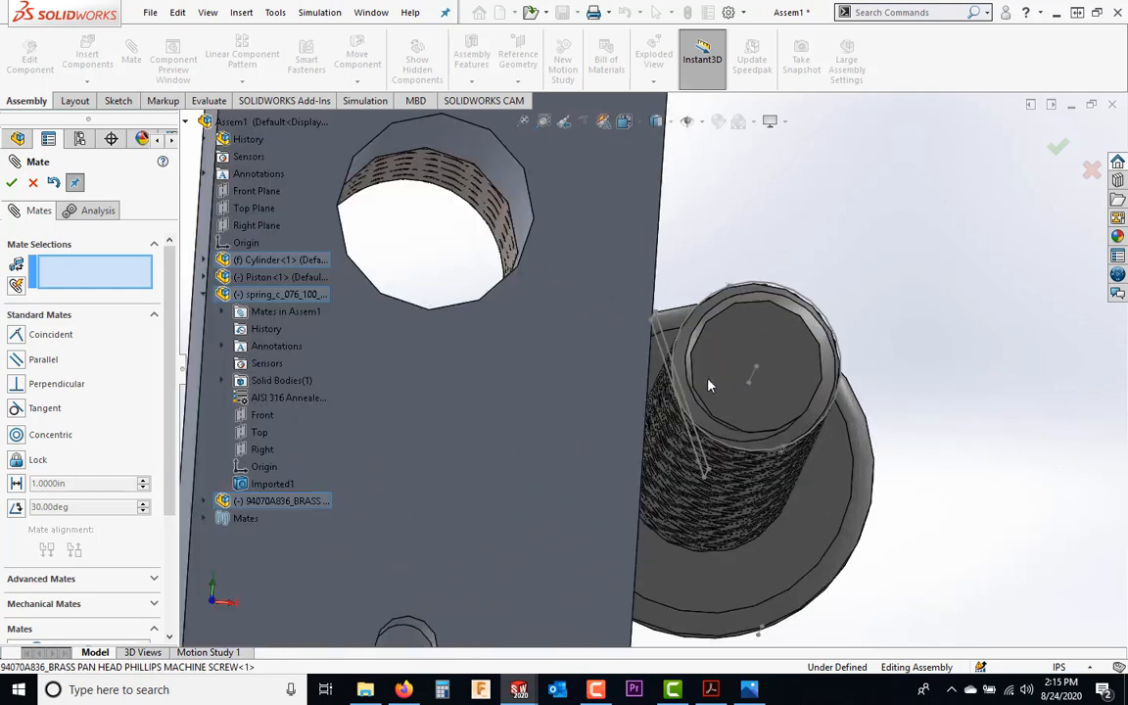
middle_drag(762, 373, 654, 378)
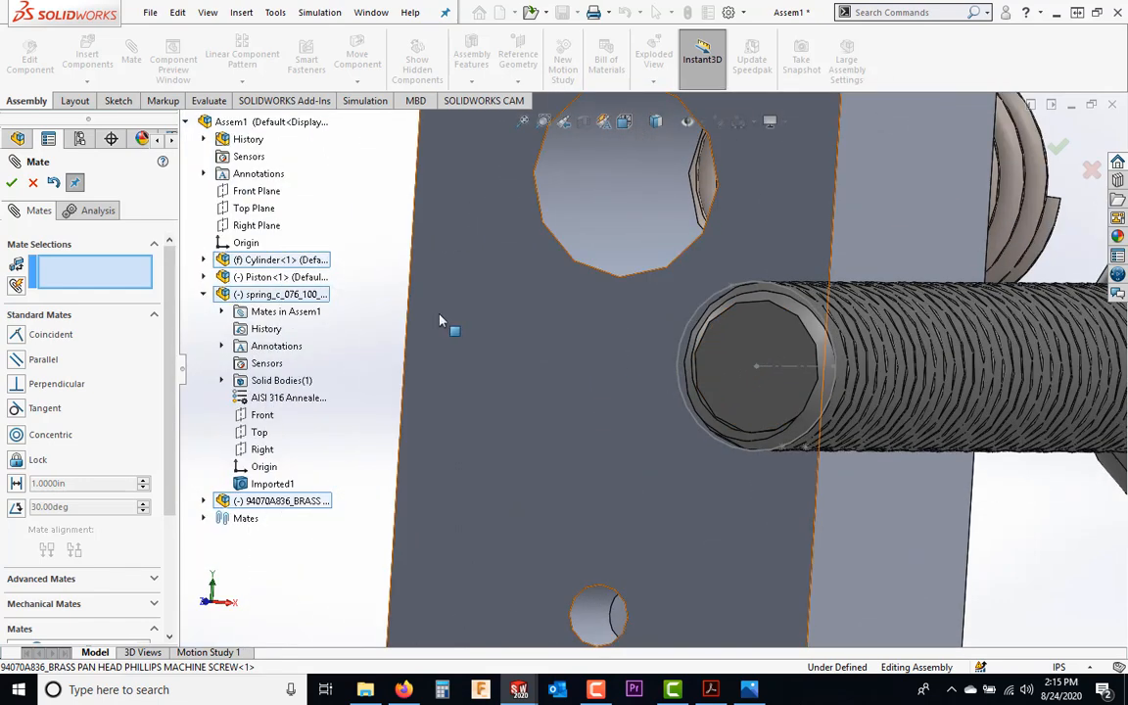
click(757, 290)
middle_drag(756, 290, 626, 257)
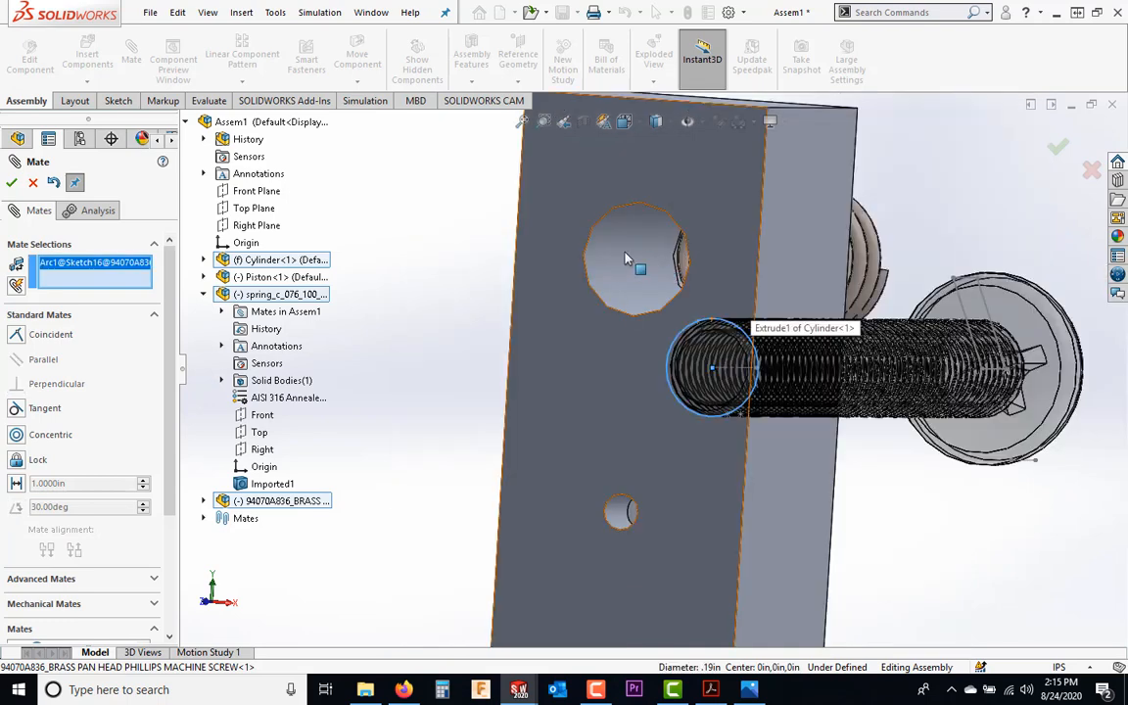
click(627, 257)
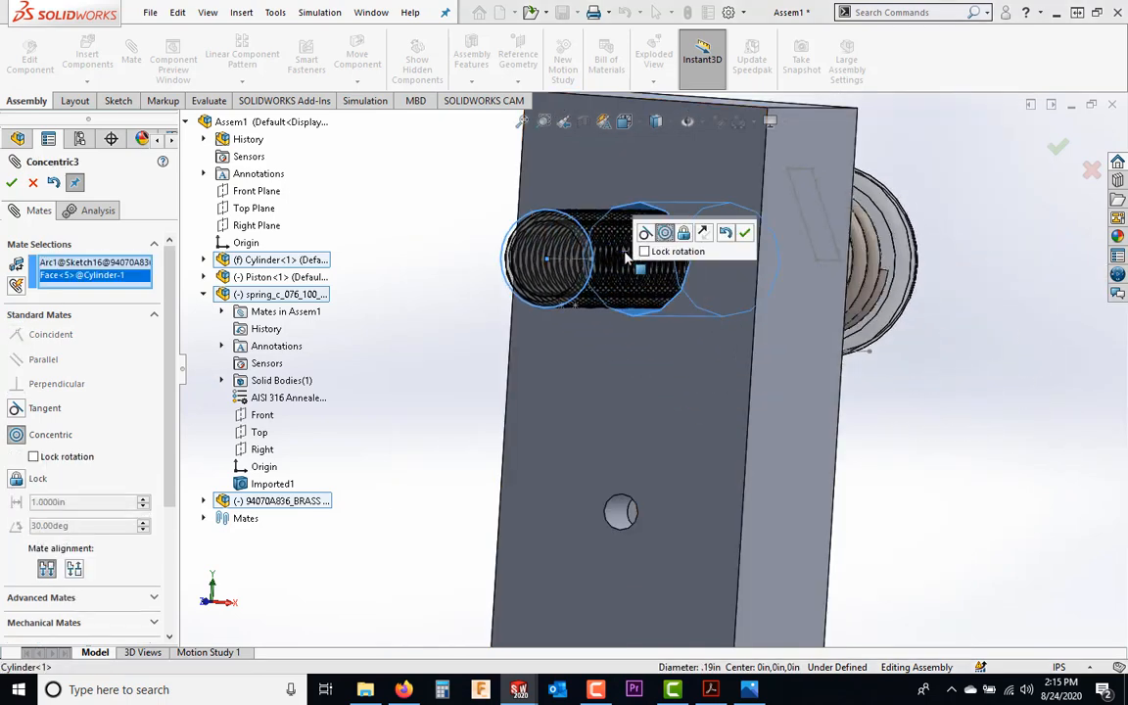
click(746, 233)
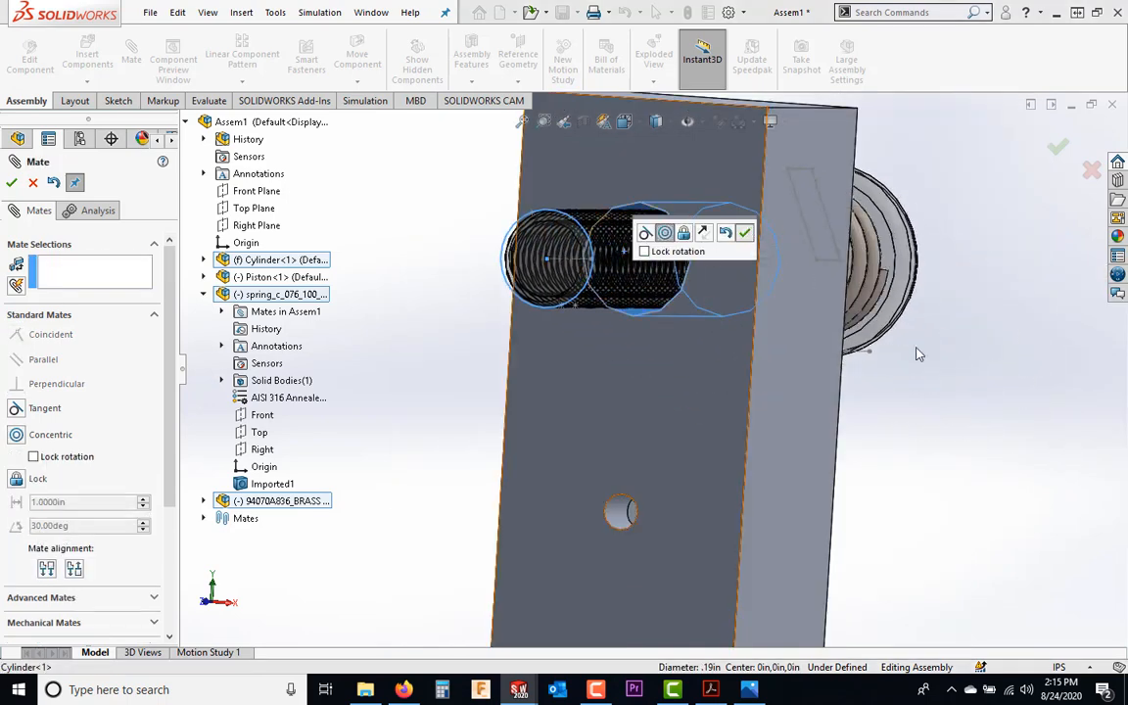
middle_drag(909, 343, 749, 354)
scroll(752, 381, up, 3)
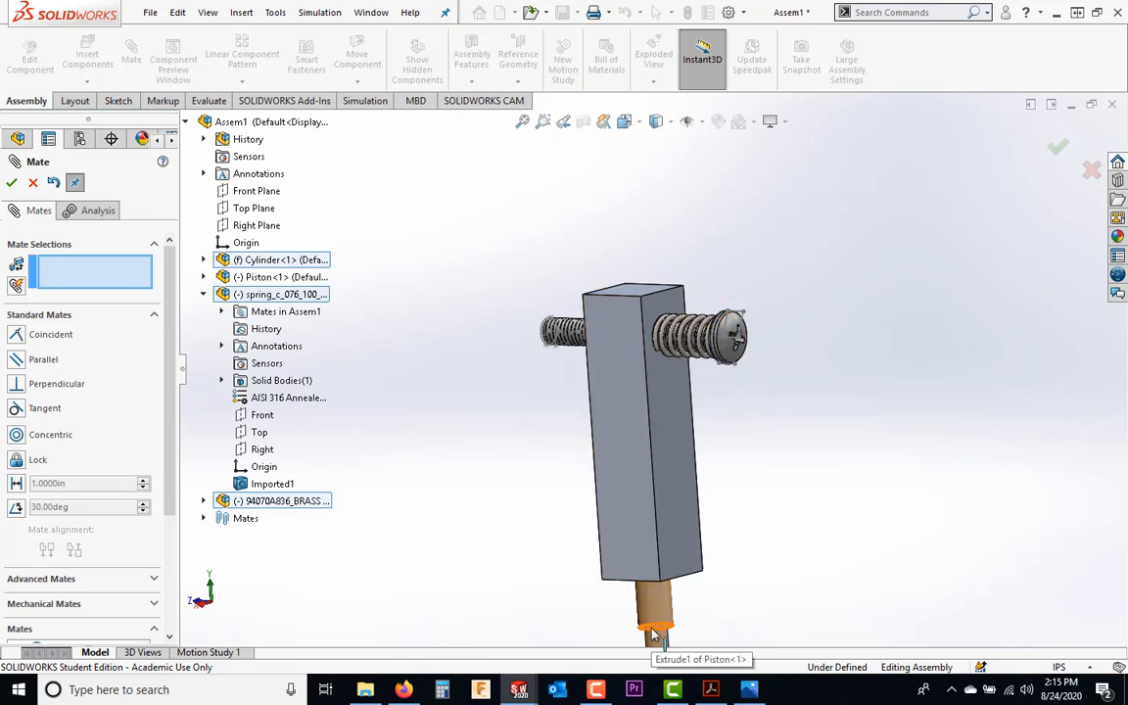
click(10, 183)
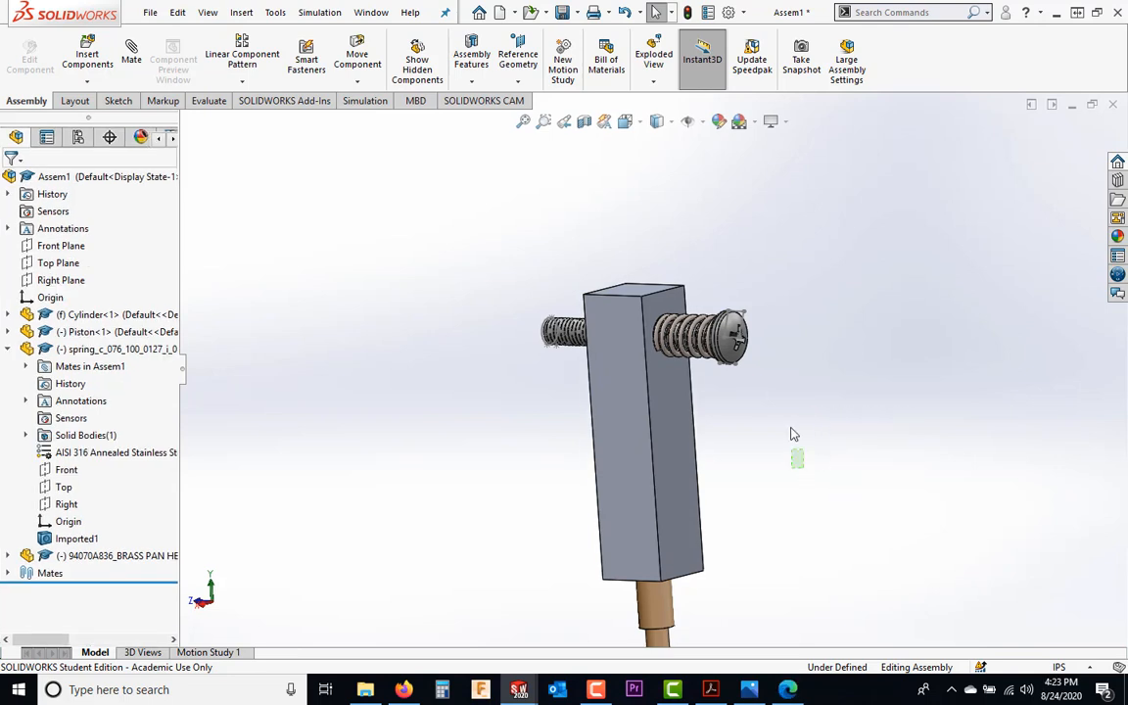
Save the assembly as SubAssembly1 in the Assemblies folder of 3SistersProject
middle_drag(790, 449, 142, 12)
click(147, 11)
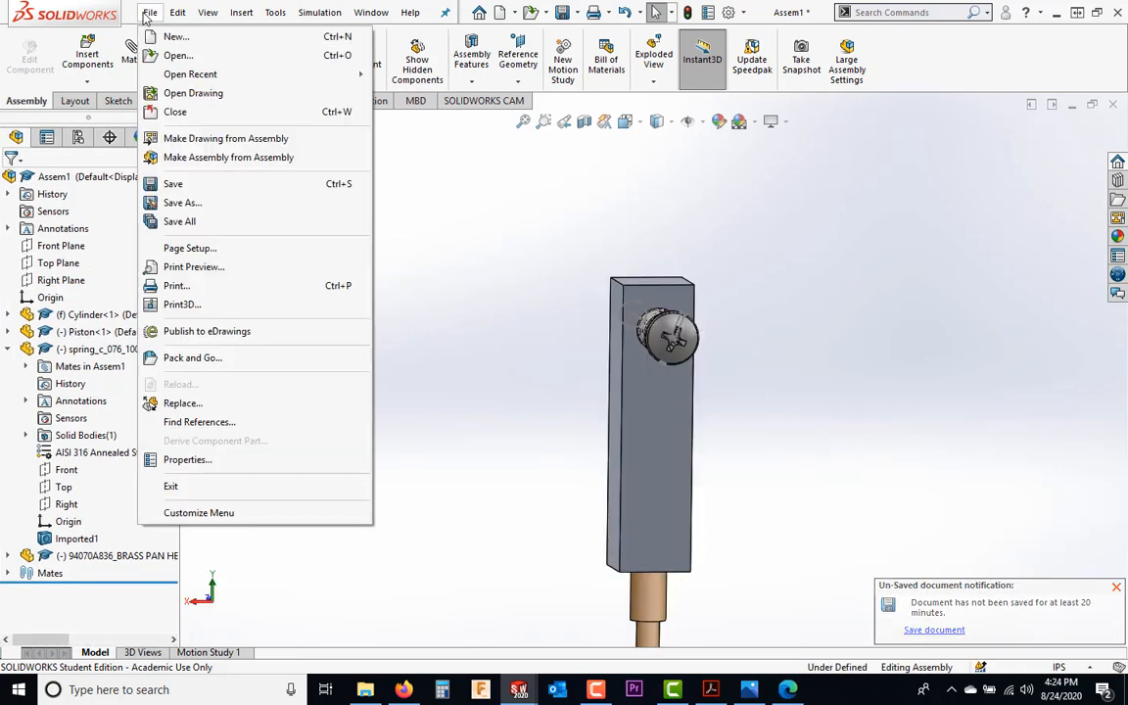
click(191, 203)
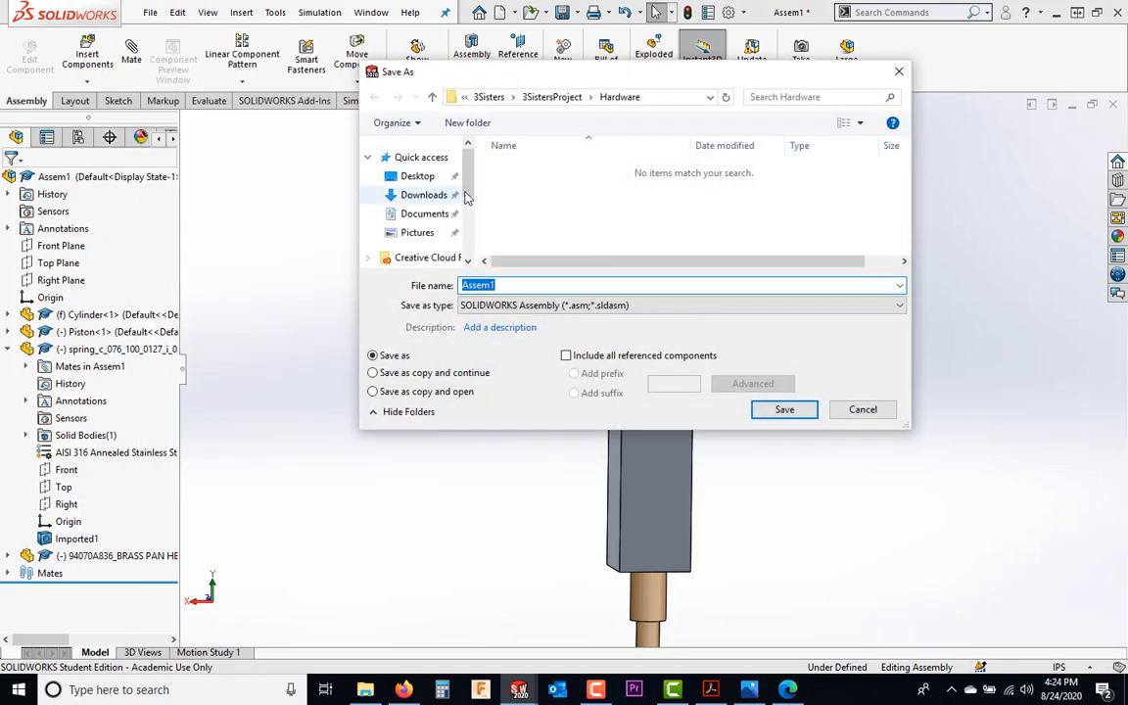
click(533, 97)
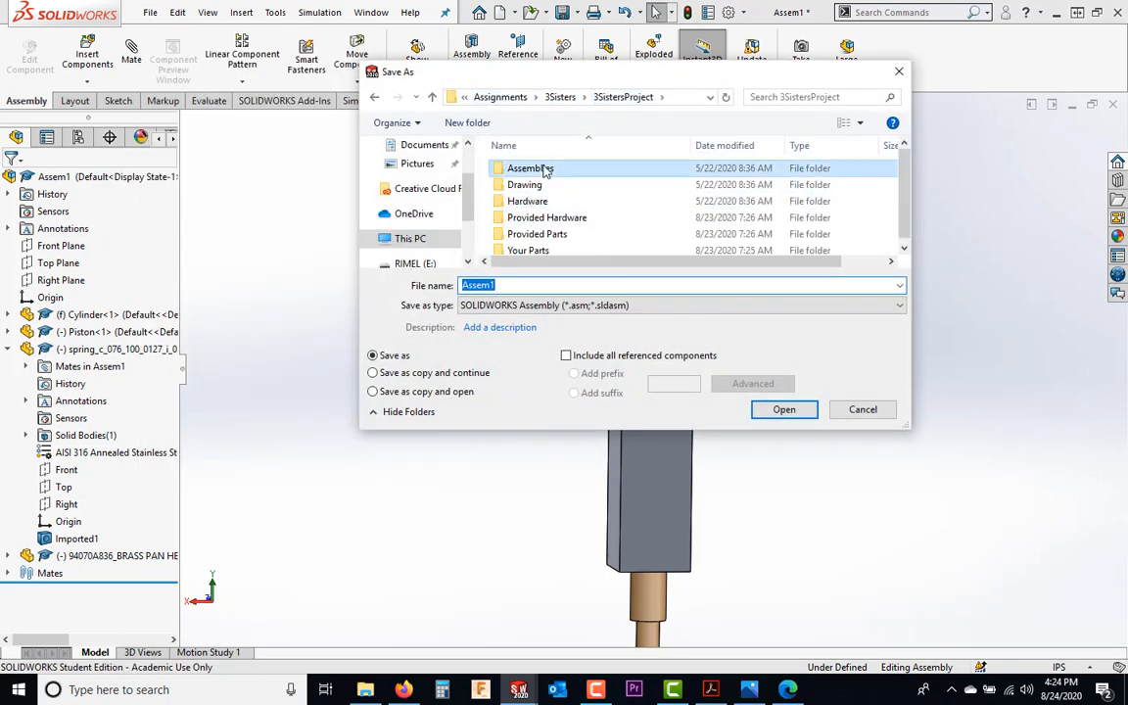
double_click(531, 169)
click(514, 284)
double_click(514, 285)
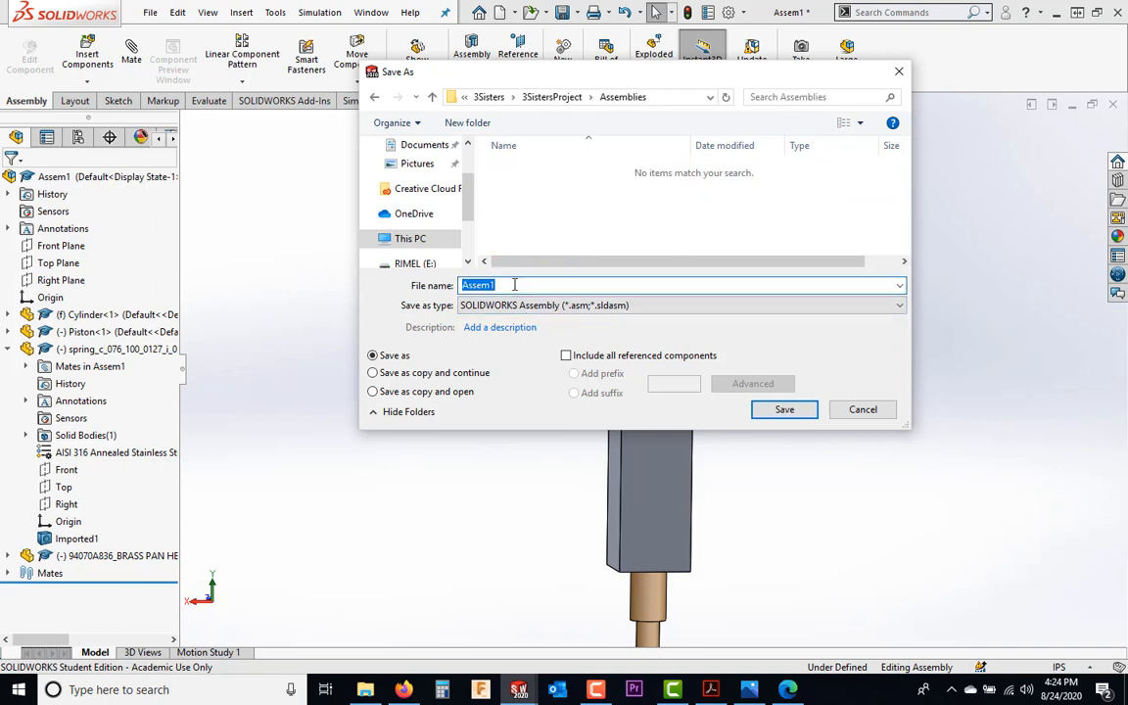
text(SubAssembly)
click(779, 413)
Inspect the screw and spring in the cylinder, and turn off the visibility of sketches
middle_drag(691, 411, 771, 363)
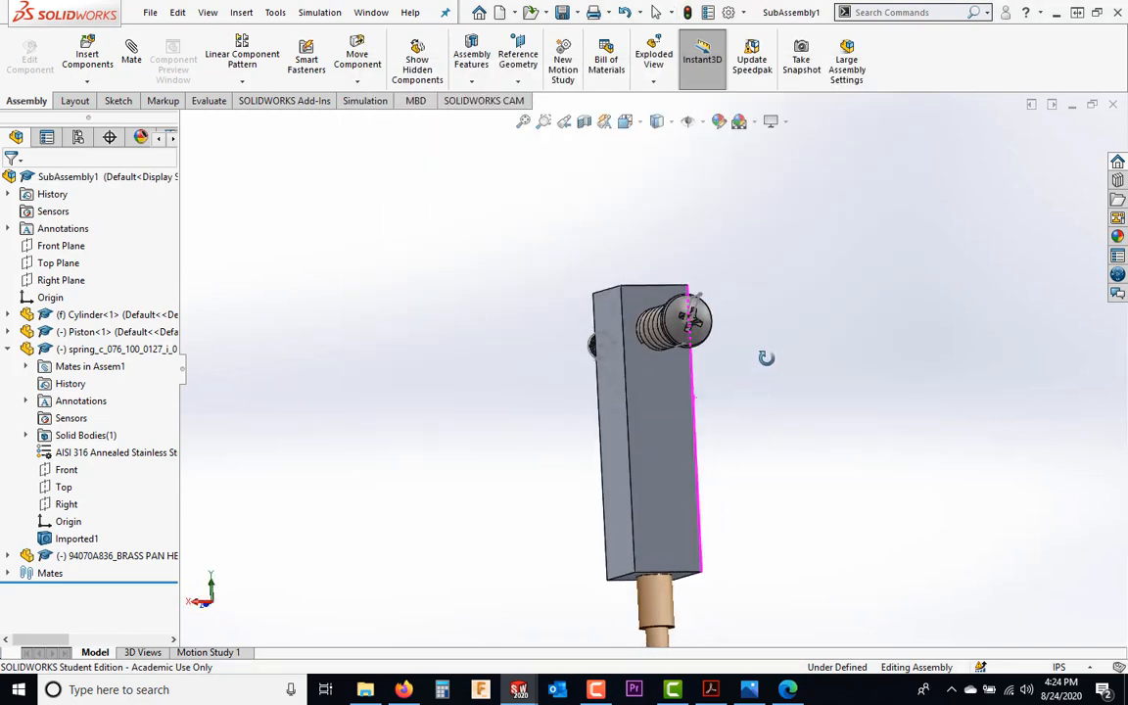
scroll(661, 352, down, 2)
scroll(667, 349, down, 3)
scroll(499, 315, up, 3)
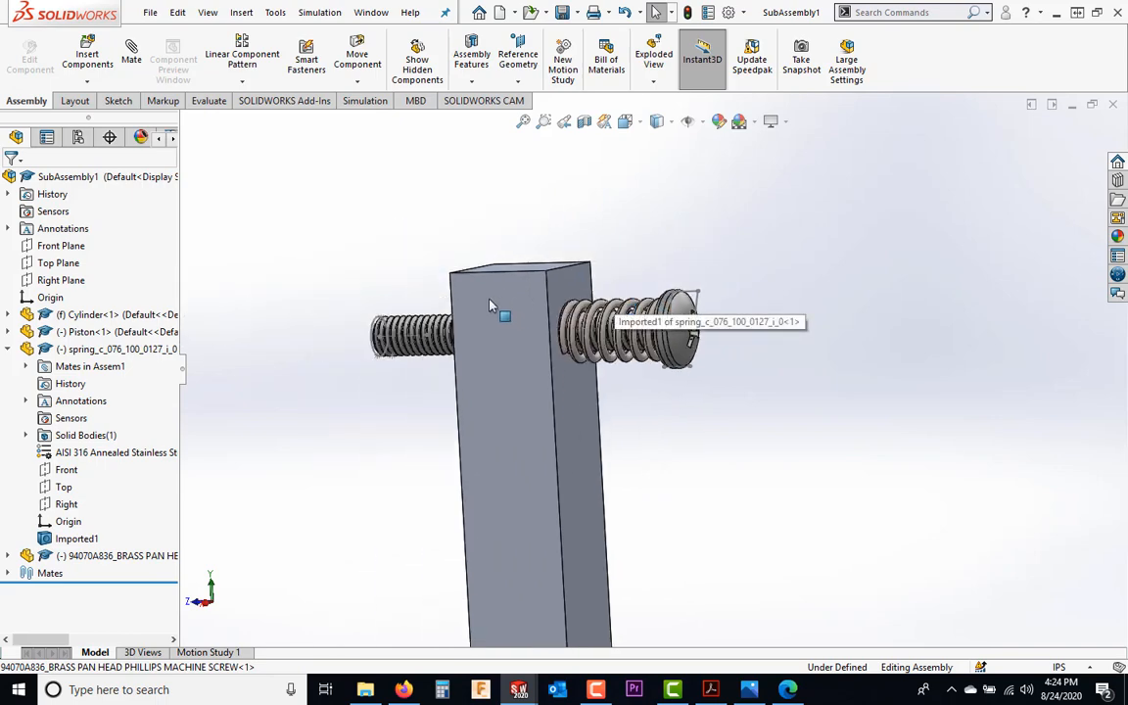
scroll(380, 340, up, 5)
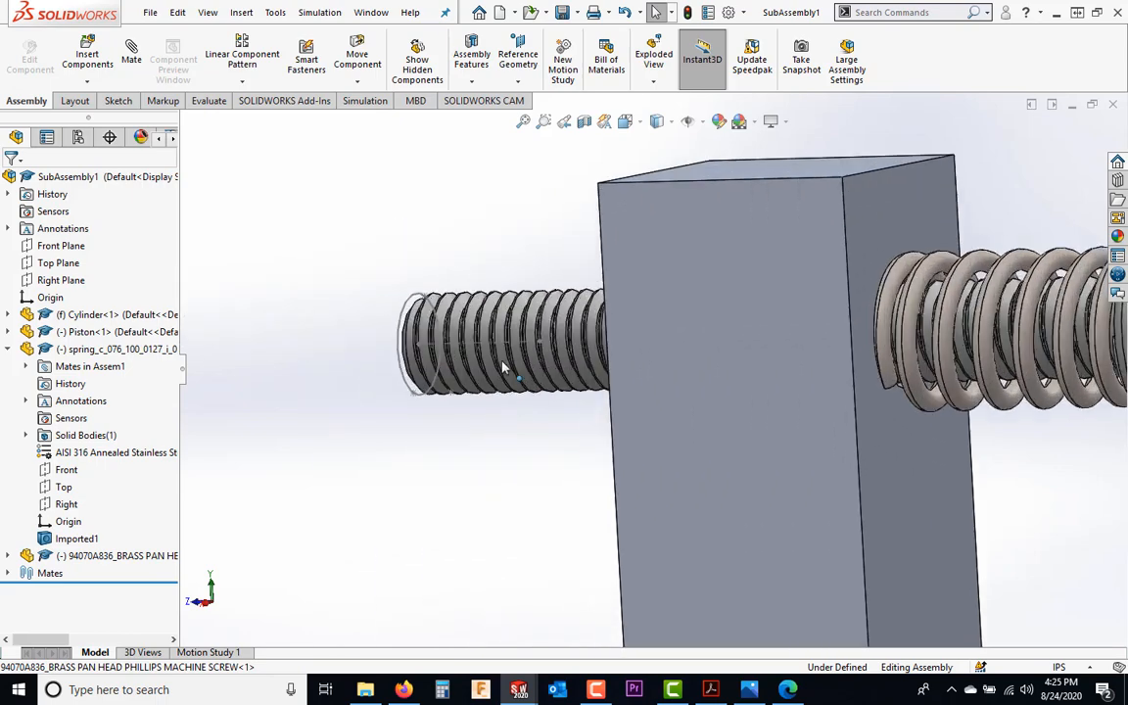
scroll(422, 307, down, 2)
scroll(527, 351, up, 5)
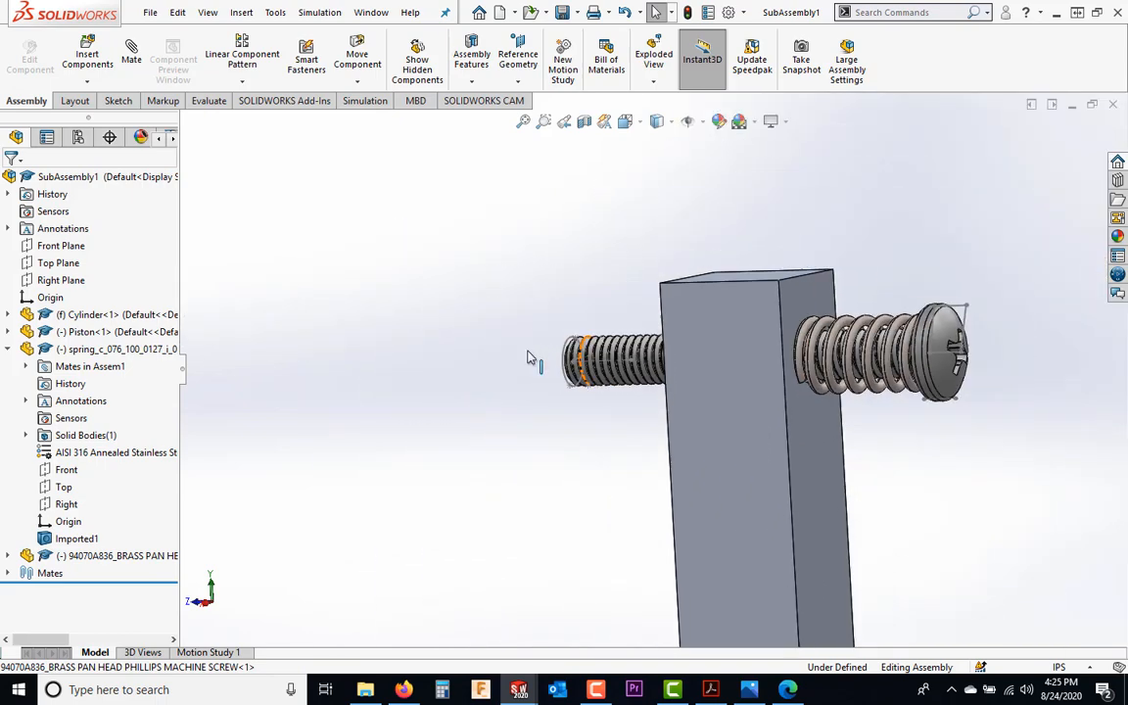
middle_drag(846, 353, 735, 227)
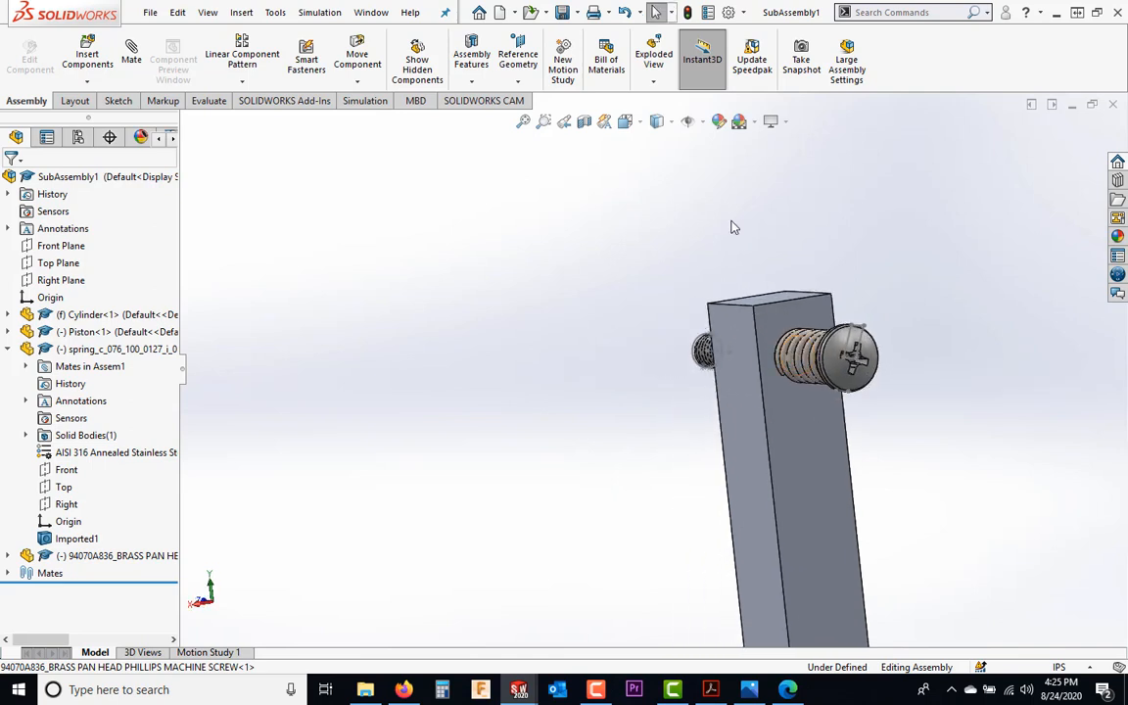
click(704, 122)
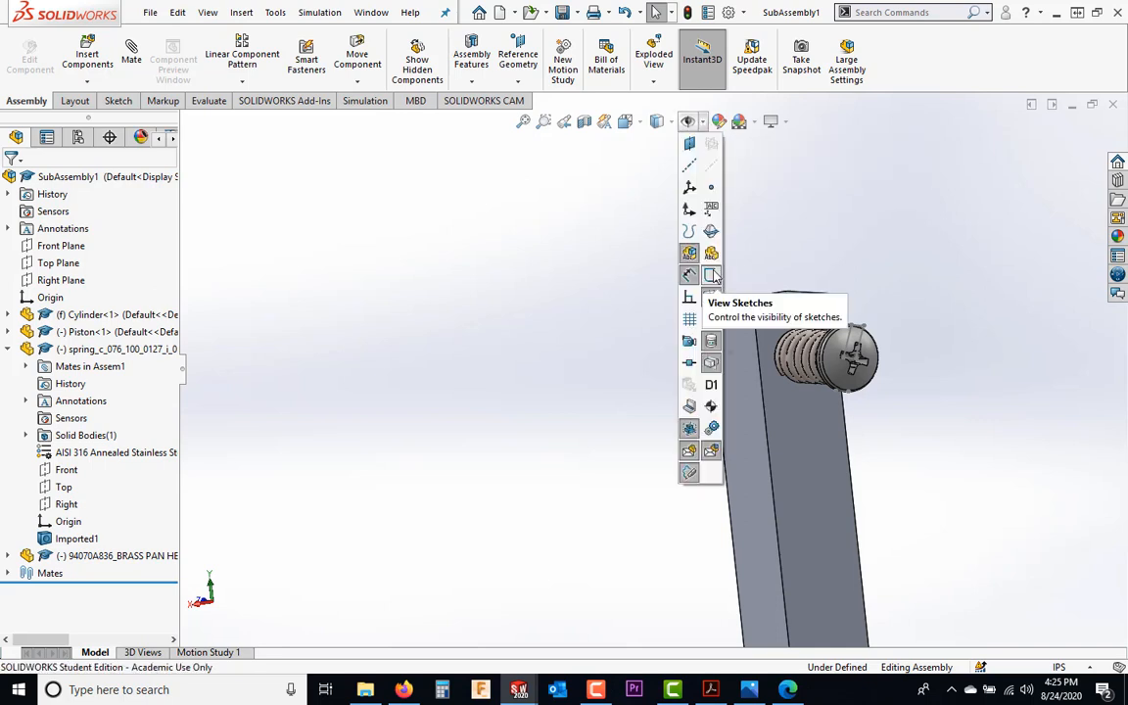
mouse_move(714, 277)
middle_down()
mouse_move(749, 308)
mouse_move(901, 320)
mouse_move(426, 316)
middle_up()
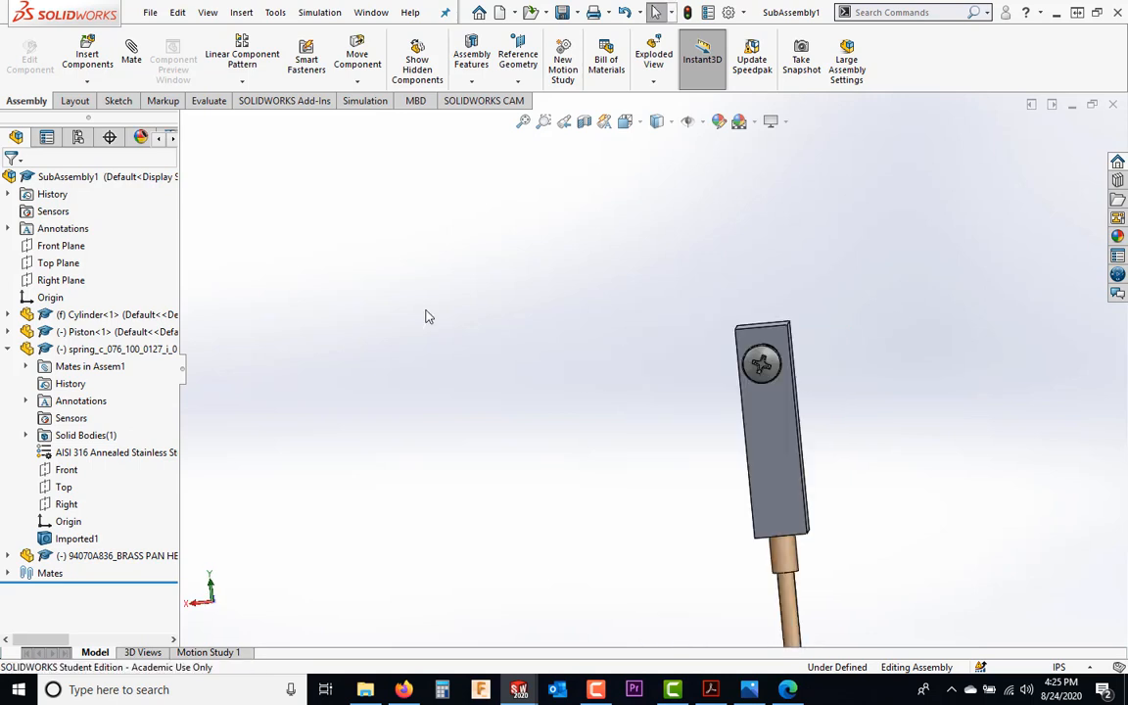